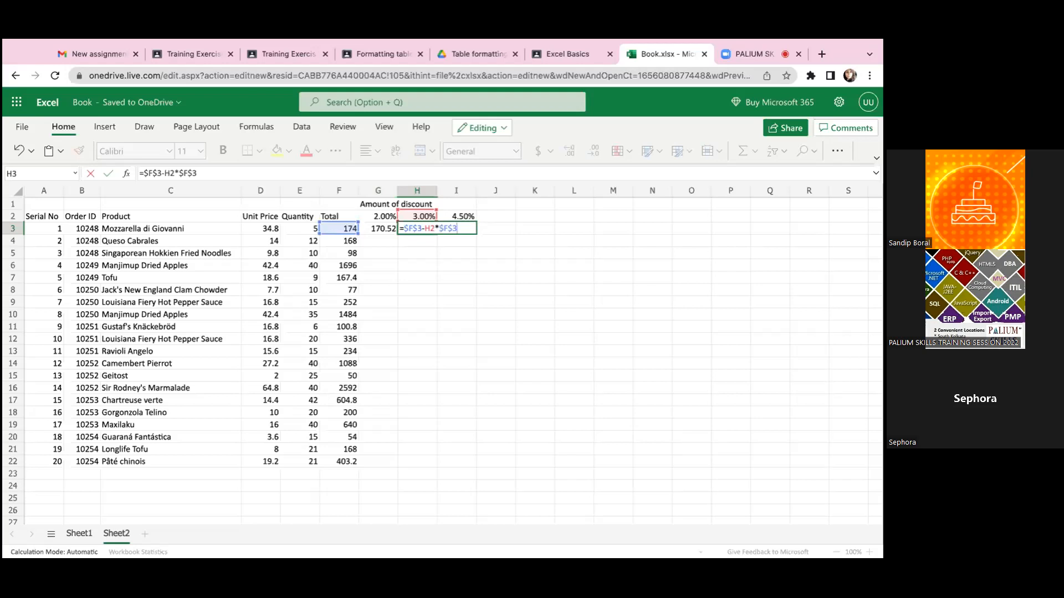
- Inspect the discounted-price formula in H3 and the 3.00% discount cell it refers to
key(ctrl+Return)
click(417, 217)
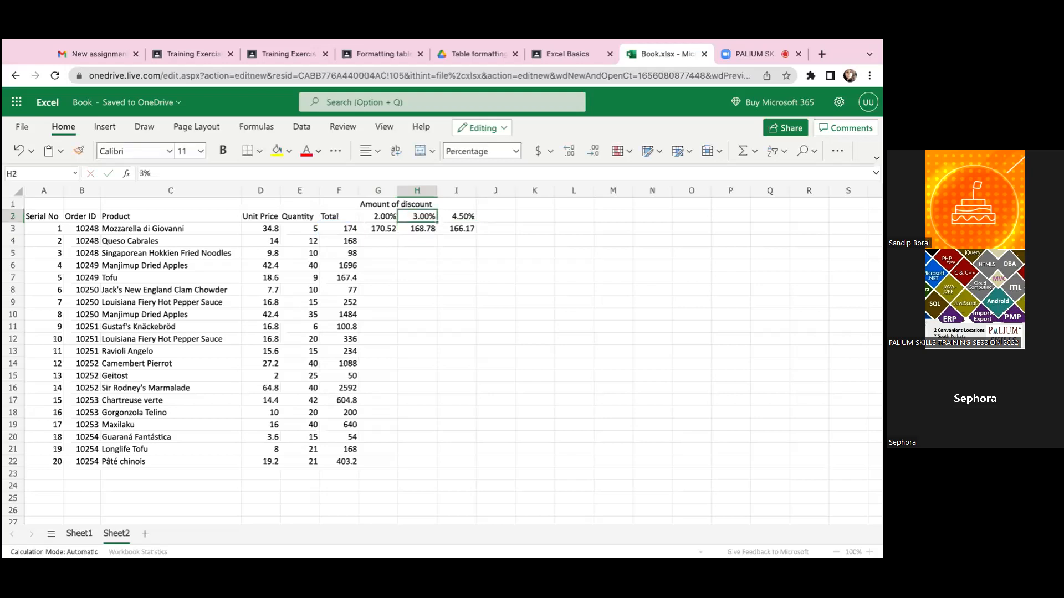
key(Down)
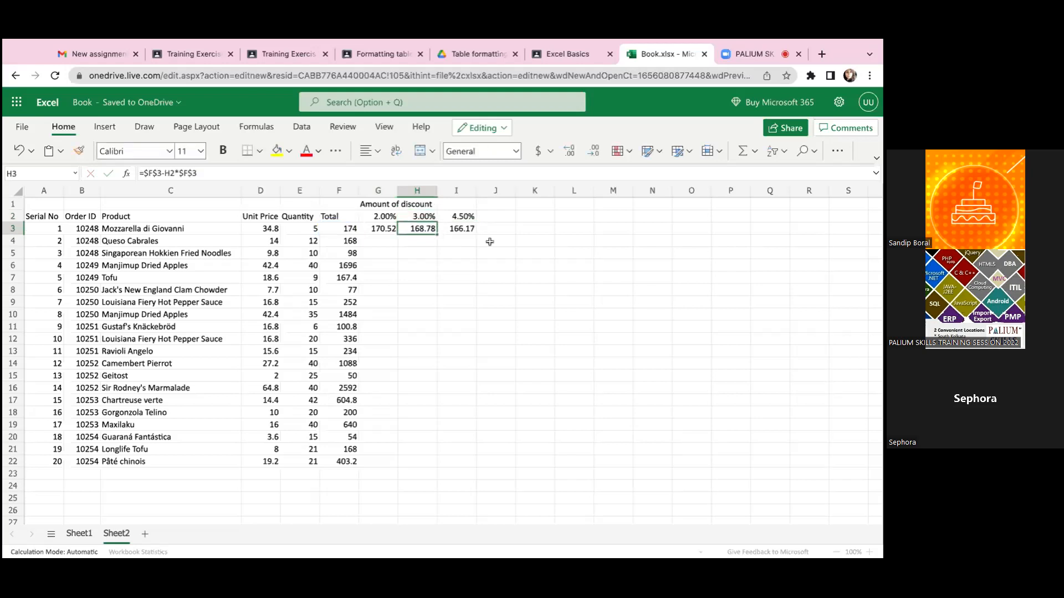
double_click(421, 231)
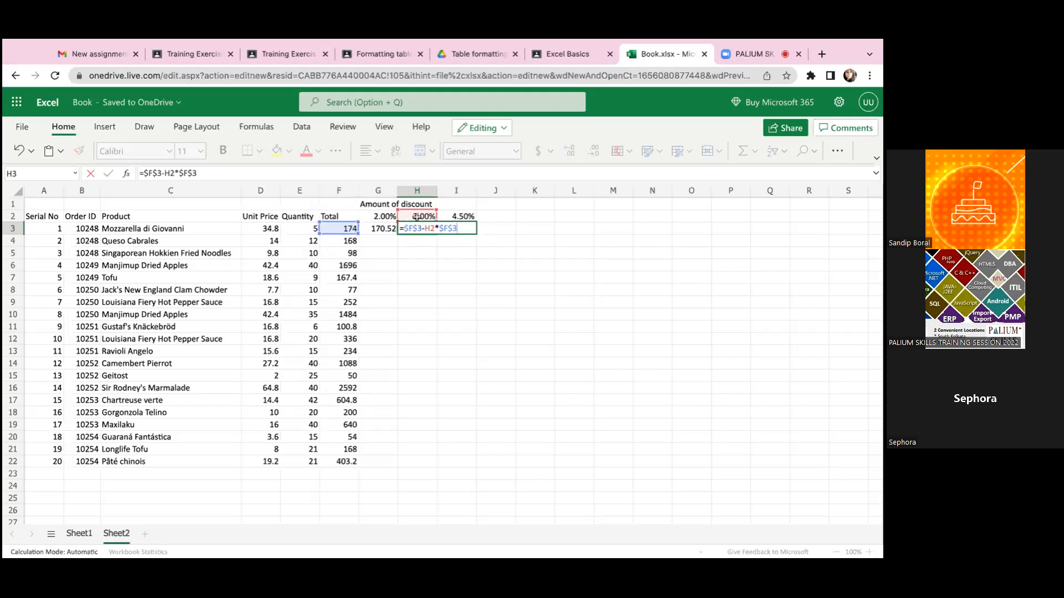
- Inspect the discounted-price formula in I3 and the 4.50% discount and total cells it references
click(462, 217)
click(457, 229)
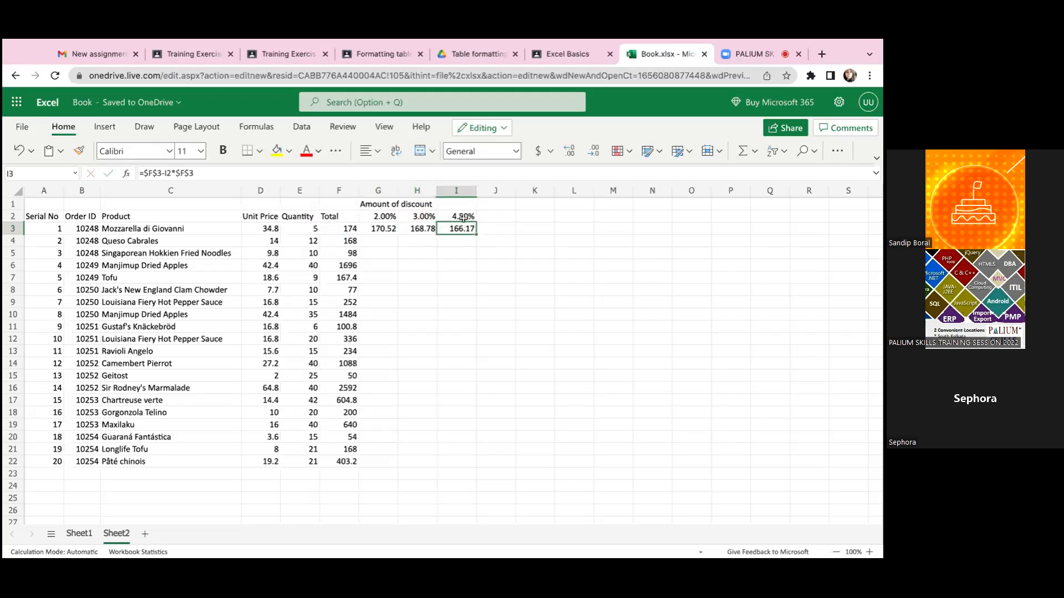
click(463, 217)
click(463, 229)
double_click(465, 227)
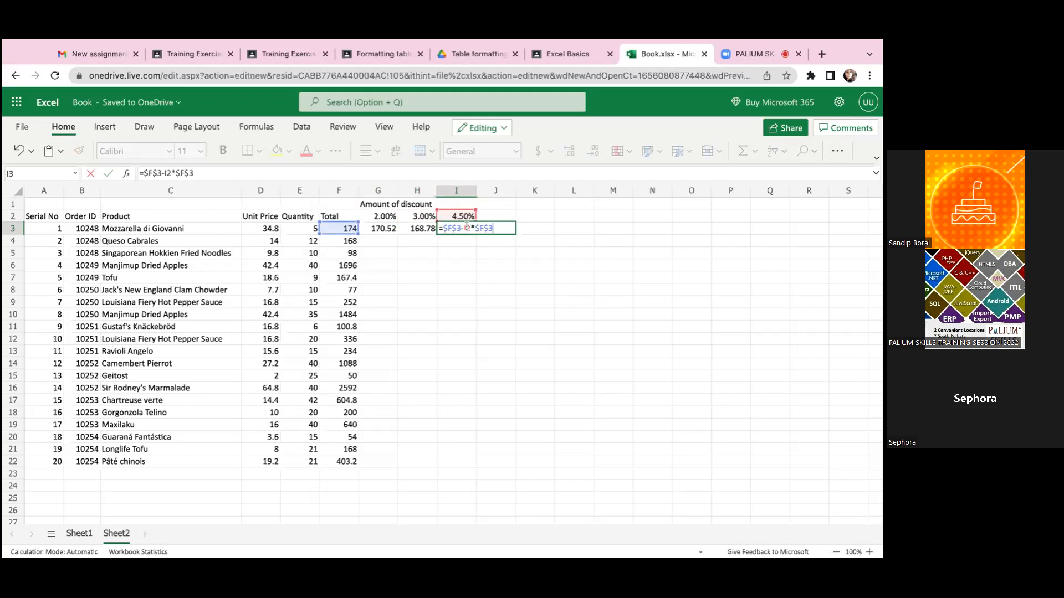
click(469, 254)
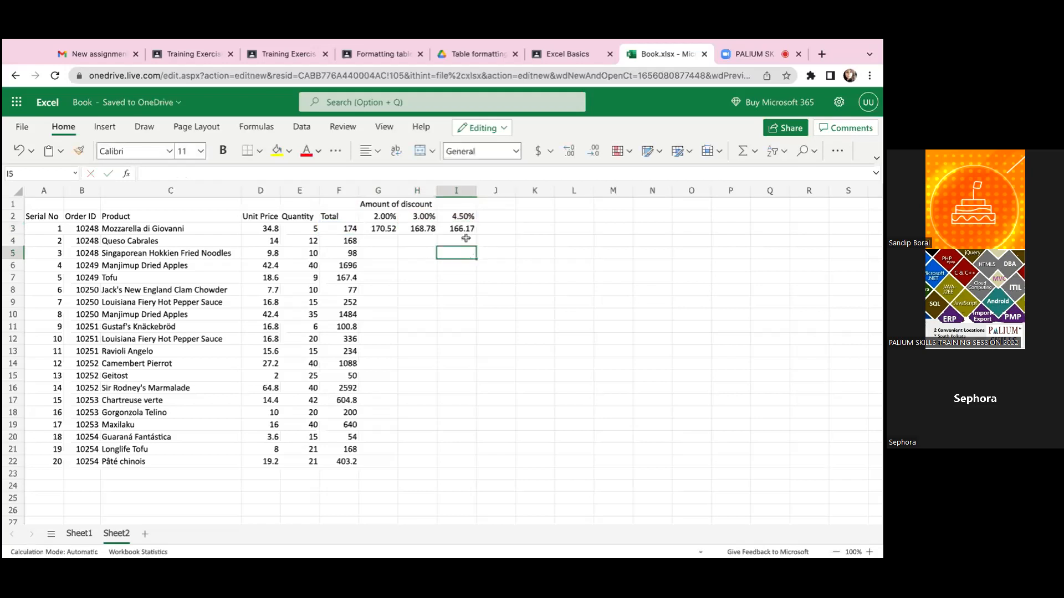
click(462, 227)
double_click(462, 228)
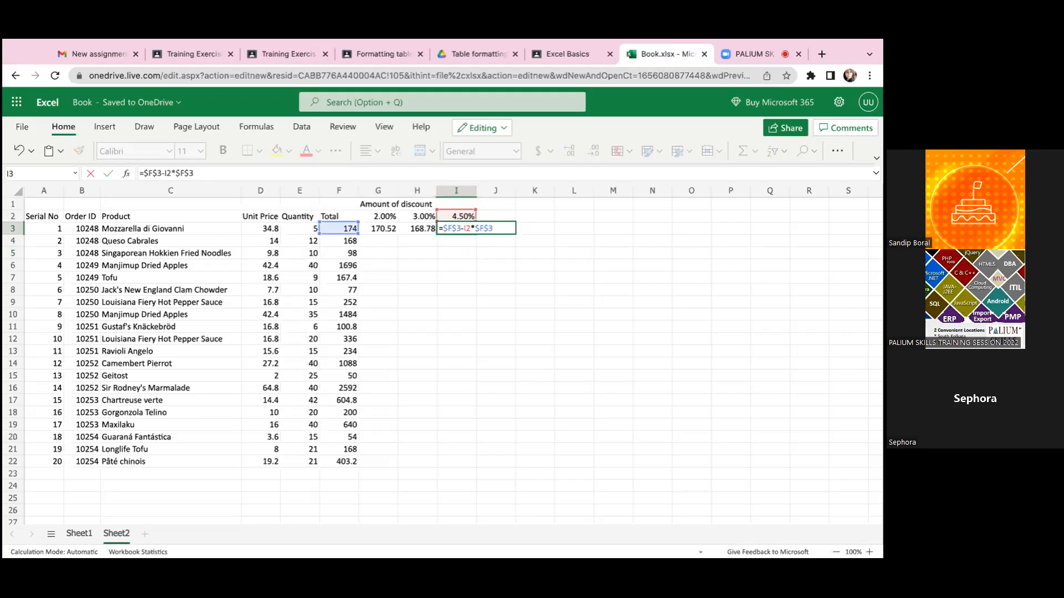
click(534, 301)
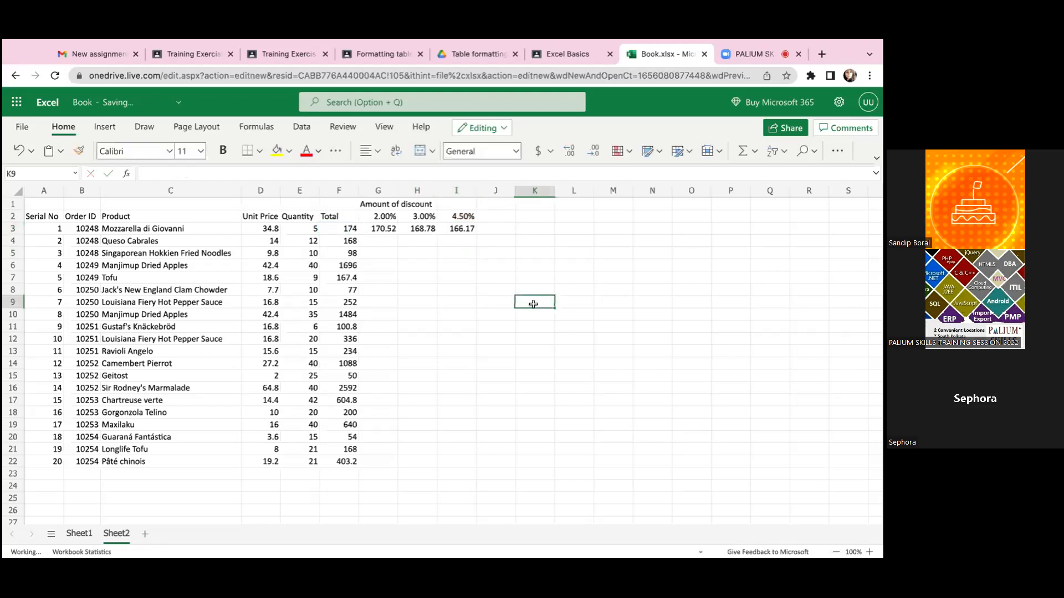
double_click(463, 228)
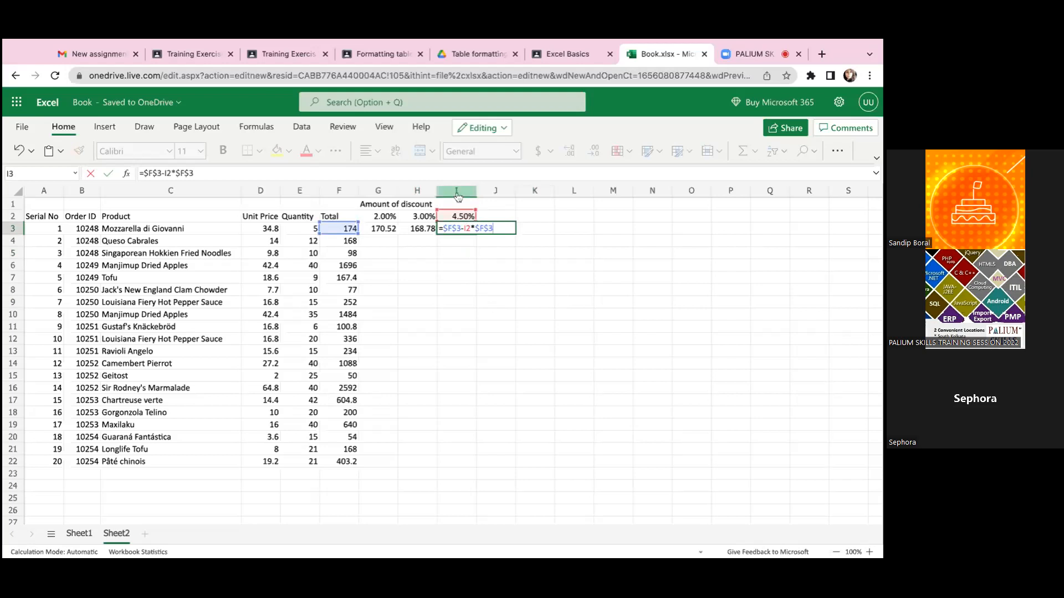
click(470, 238)
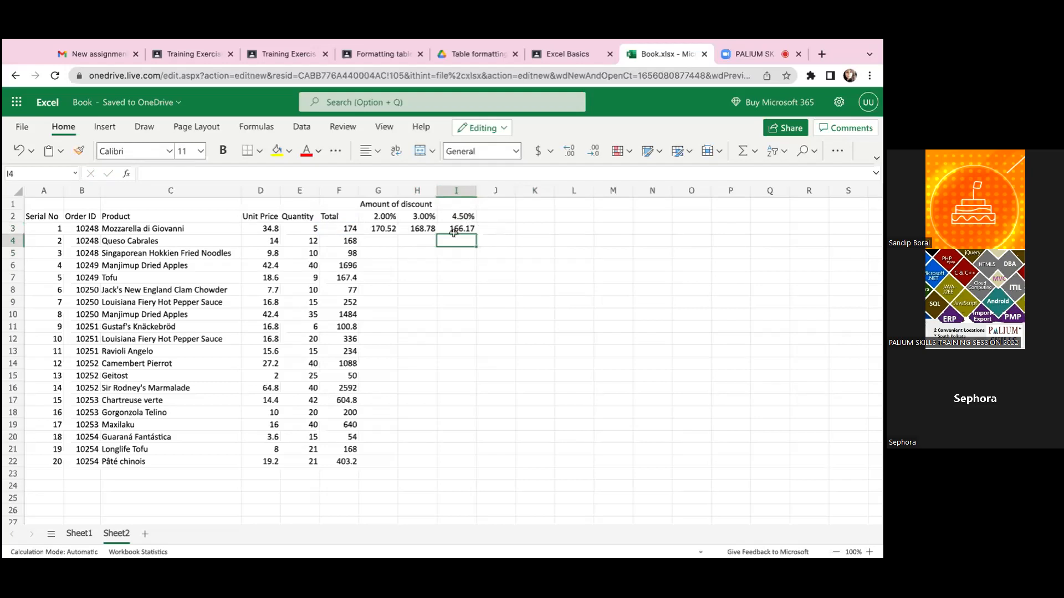
- Check the original discounted-price formula in G3 under the 2.00% discount
click(377, 230)
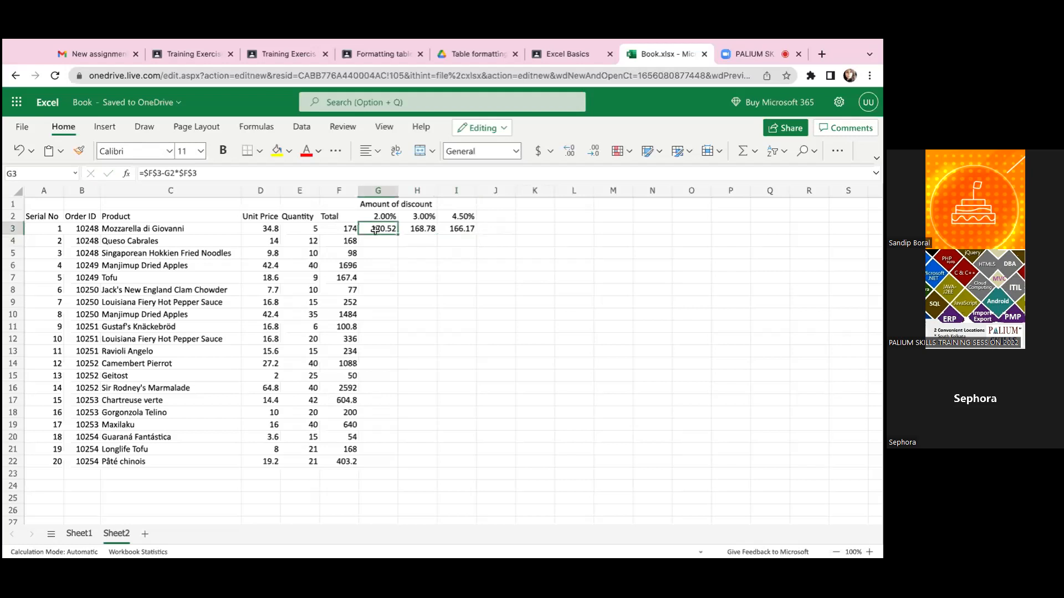
mouse_move(378, 228)
mouse_down()
mouse_move(731, 228)
mouse_move(339, 229)
mouse_move(377, 228)
mouse_up()
click(400, 256)
click(387, 229)
- Extend the discount headings in row 2 by entering 5% in J2, 6% in K2 and 8% in L2
click(466, 216)
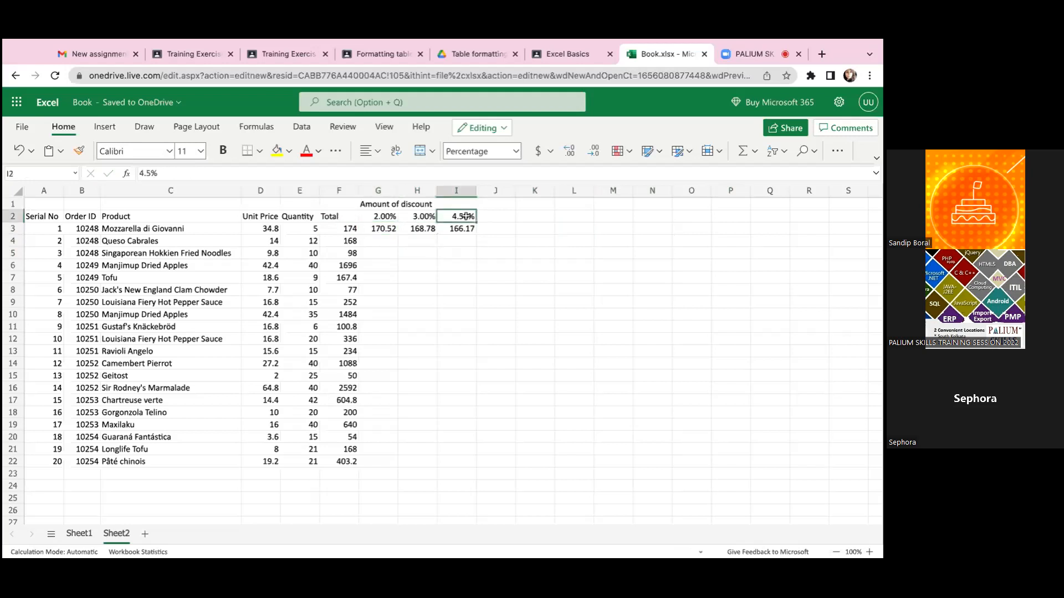
double_click(455, 218)
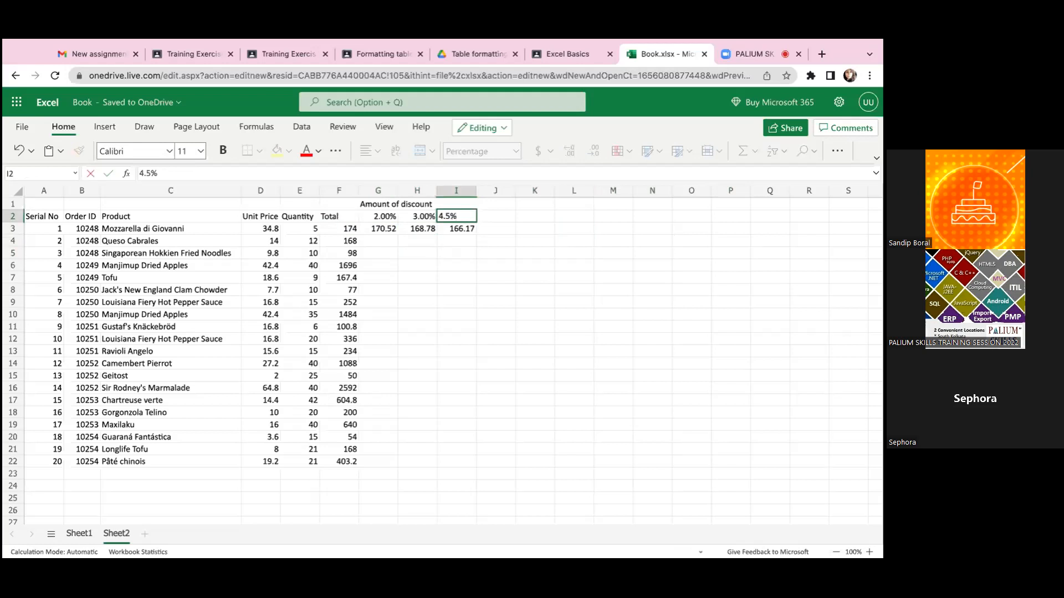
key(Tab)
text(5%)
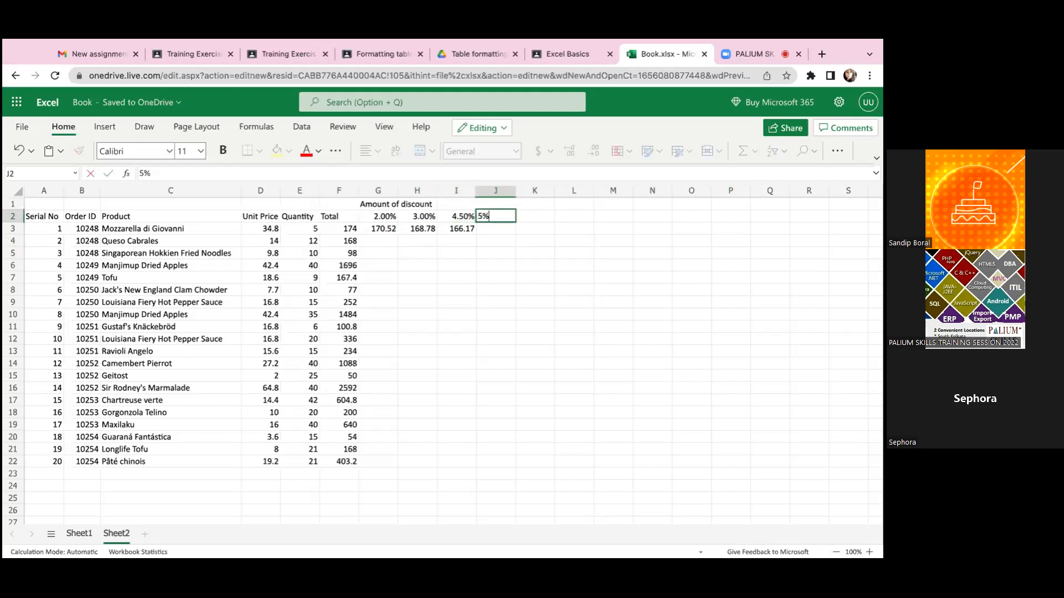
key(Return)
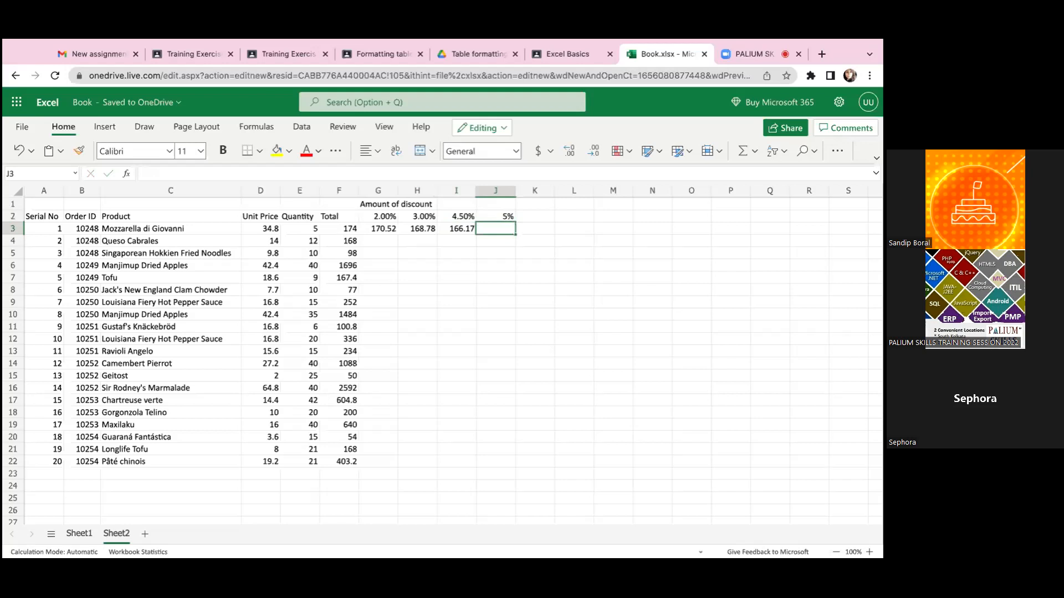
key(Up)
key(Right)
text(6%)
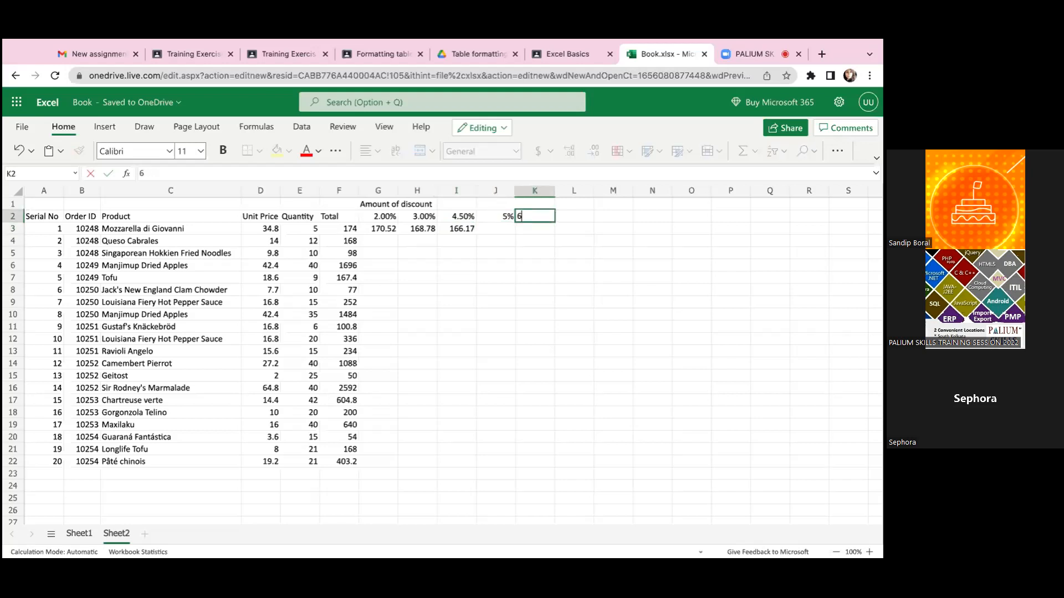
key(Right)
text(8%)
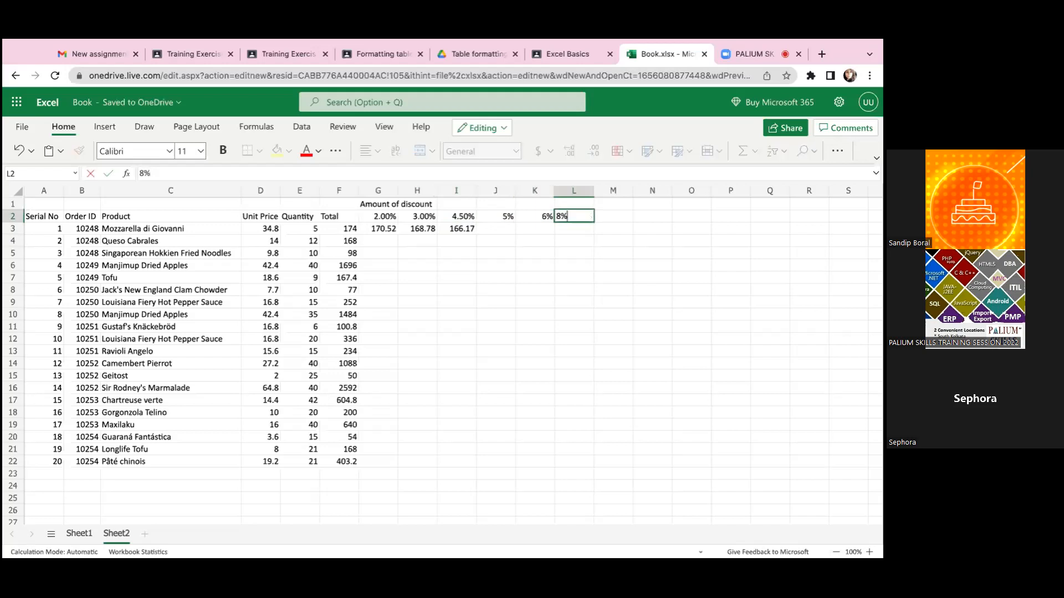
key(Right)
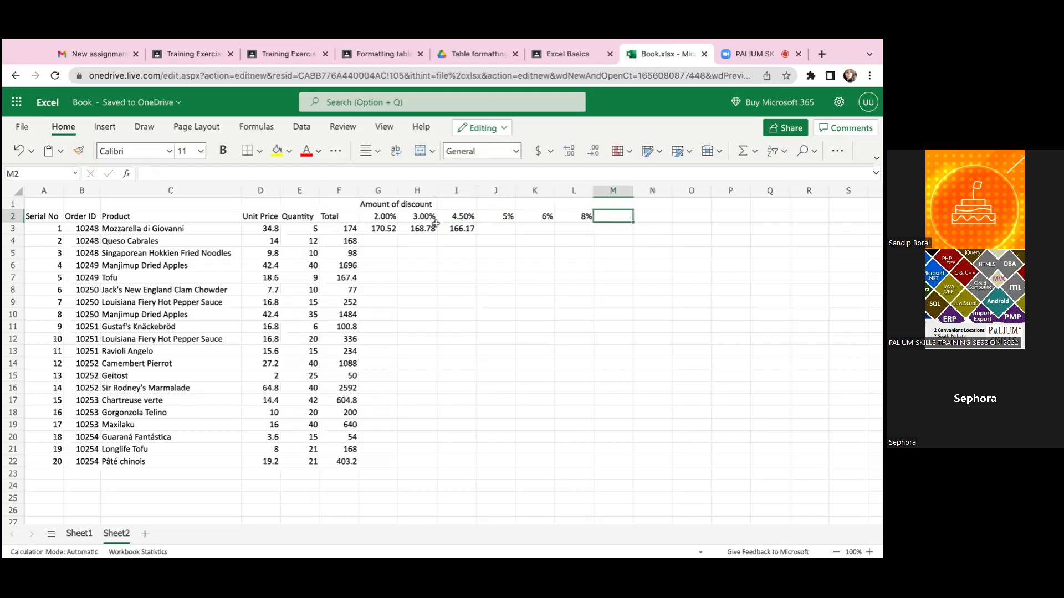
- Fill the discounted-price formula from G3 across row 3 through L3
click(502, 217)
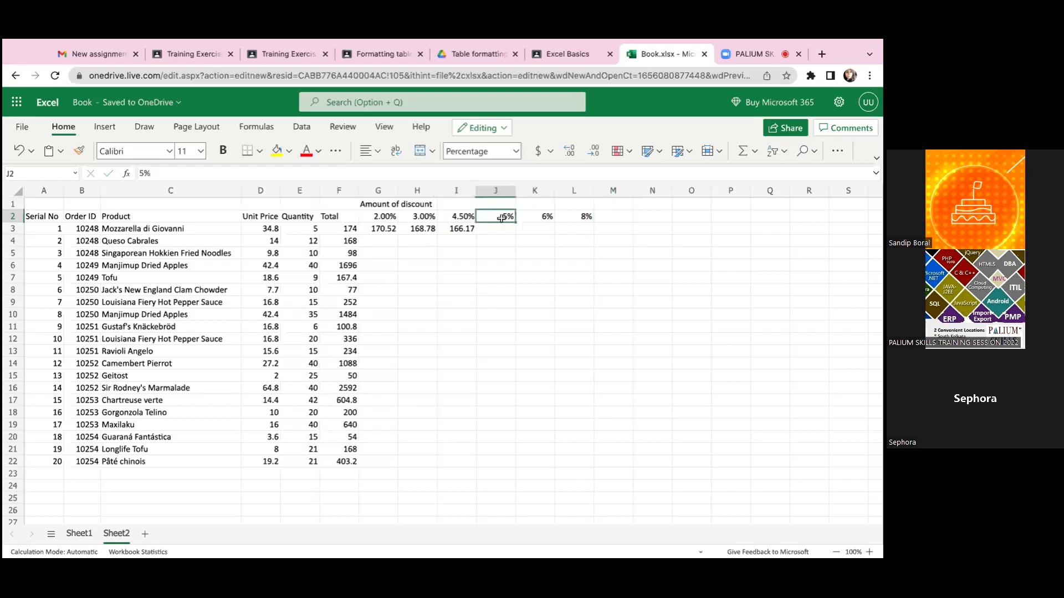
click(502, 229)
click(455, 228)
click(386, 229)
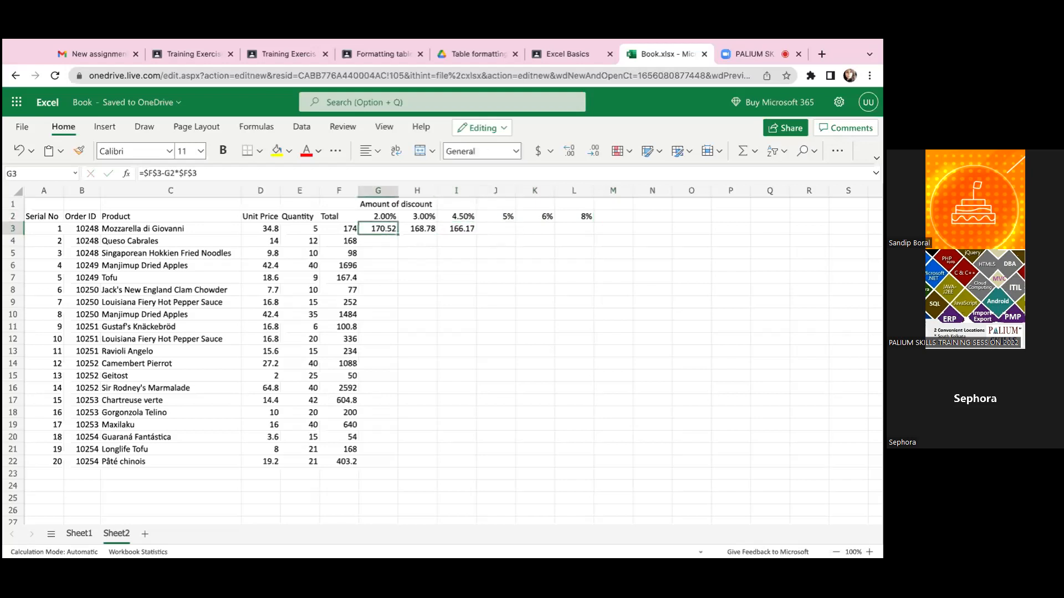
key(shift+Right)
key(shift+Right)
key(shift+Right)
key(shift+Right)
key(shift+Right)
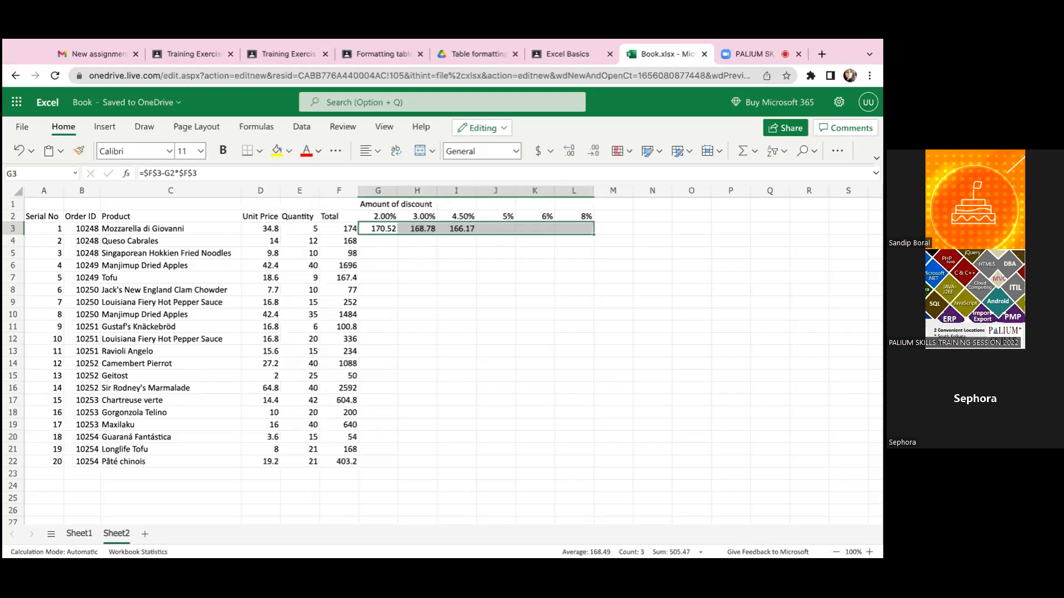
key(ctrl+r)
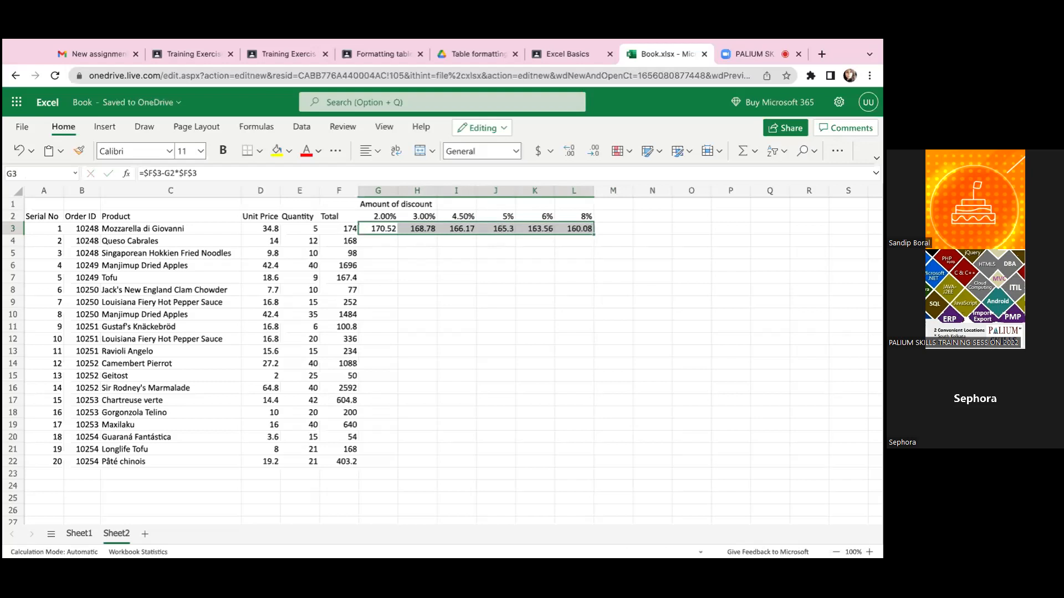
- Add a further discount rate of 13% in M2
key(Right)
key(Right)
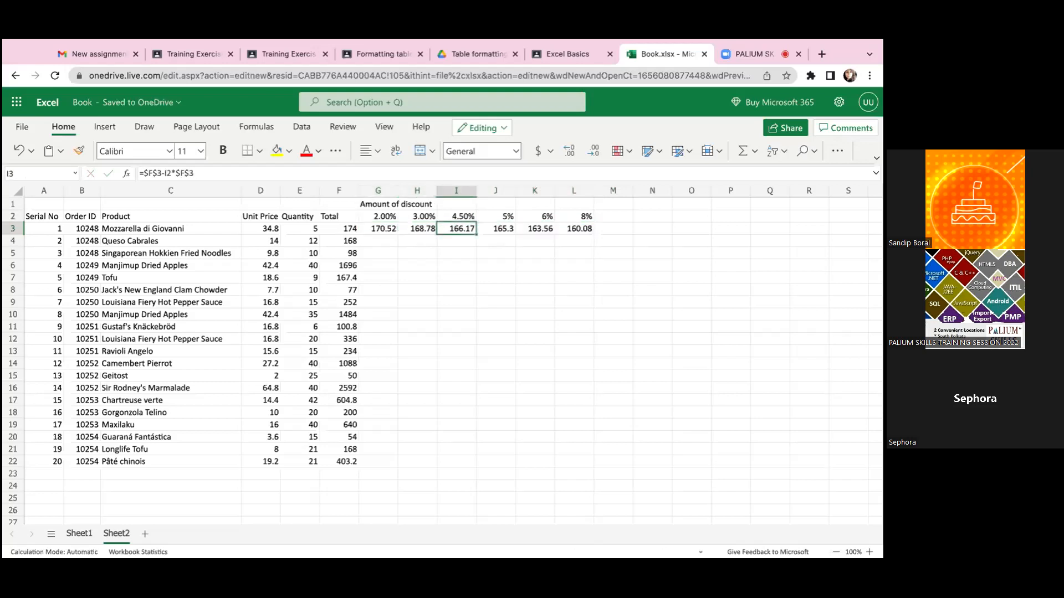
key(Right)
key(Right)
key(Right)
key(Up)
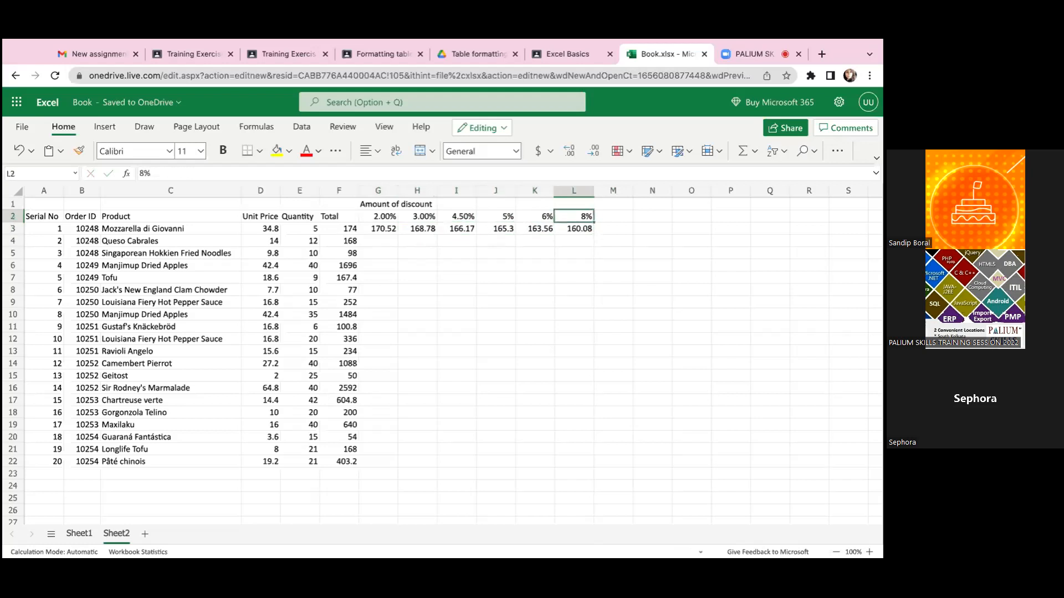
key(Right)
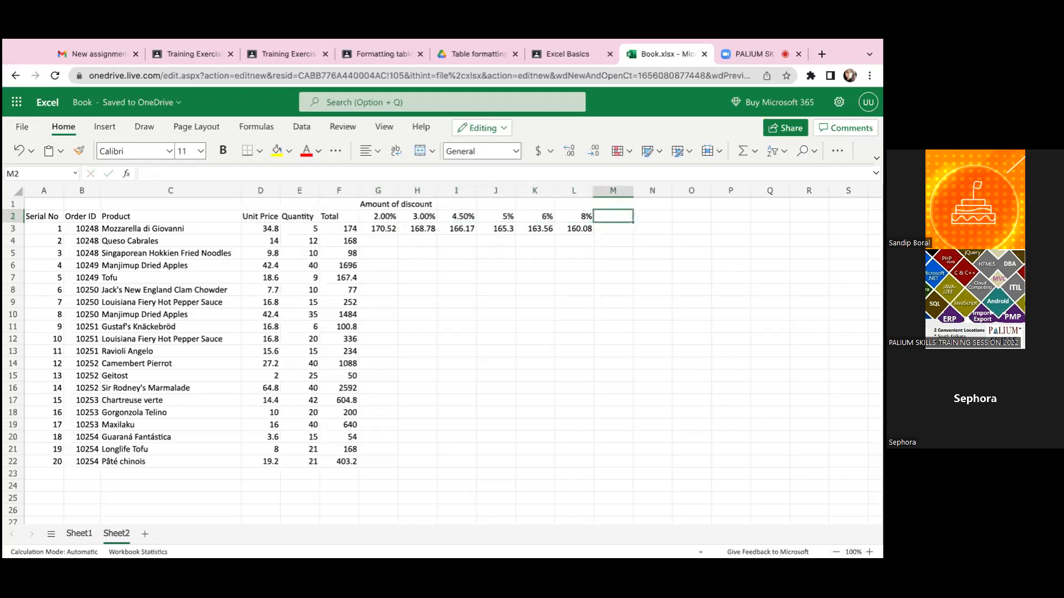
text(13%)
key(Return)
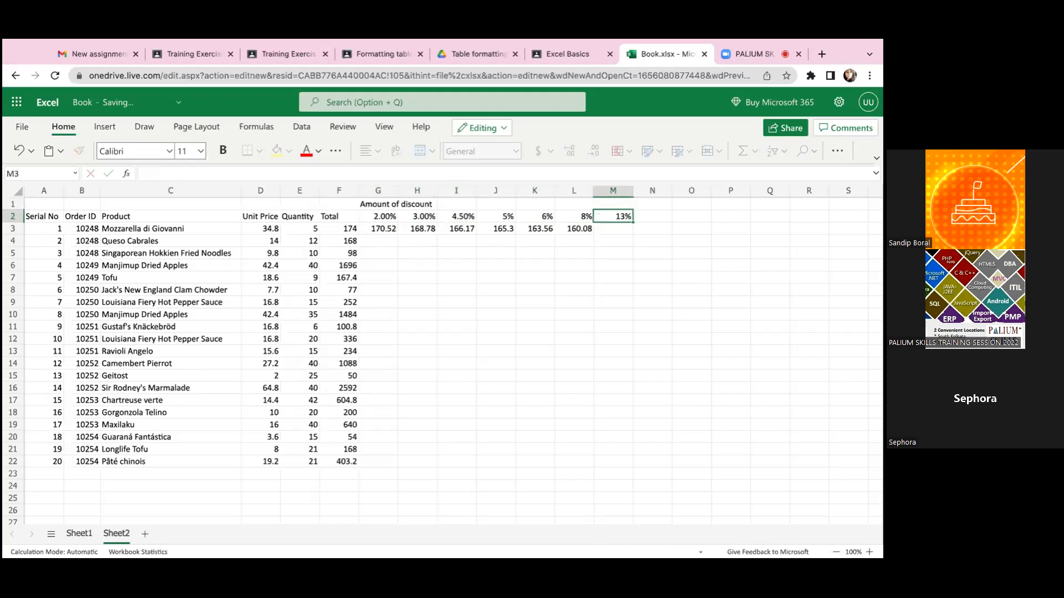
- Fill the discounted-price formula from L3 into M3
key(Left)
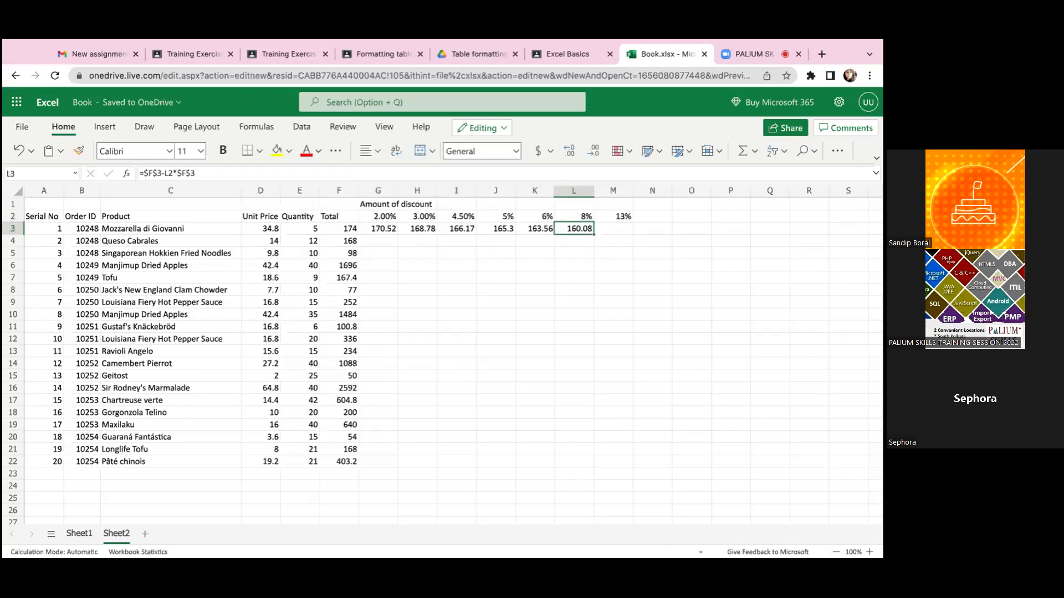
key(shift+Right)
key(ctrl+r)
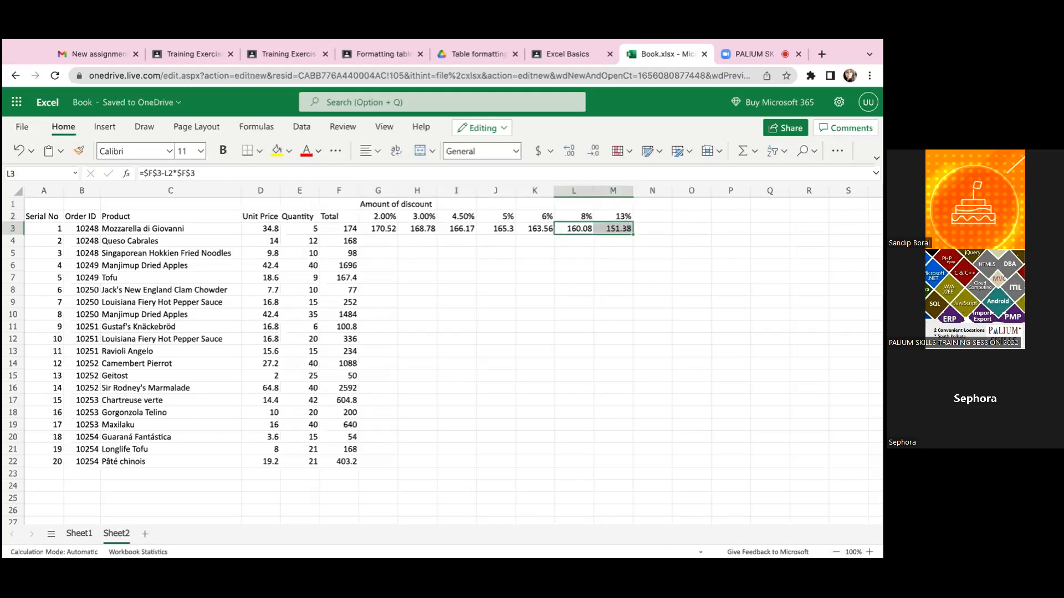
- Inspect the formula in L3, then check the 2.00% discount in G2 and the first product's total in F3
click(574, 217)
click(574, 229)
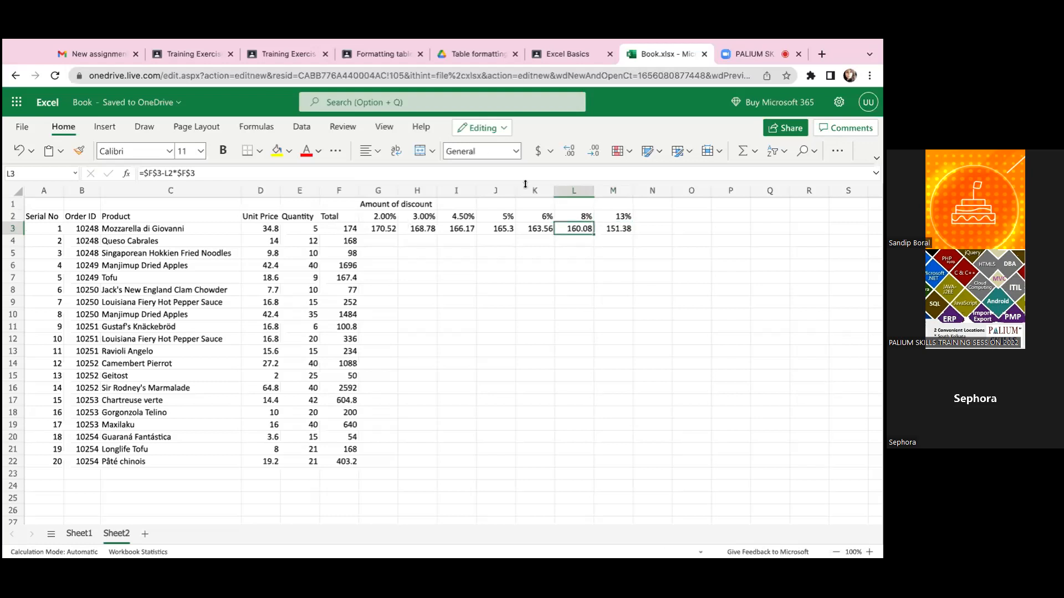
double_click(588, 232)
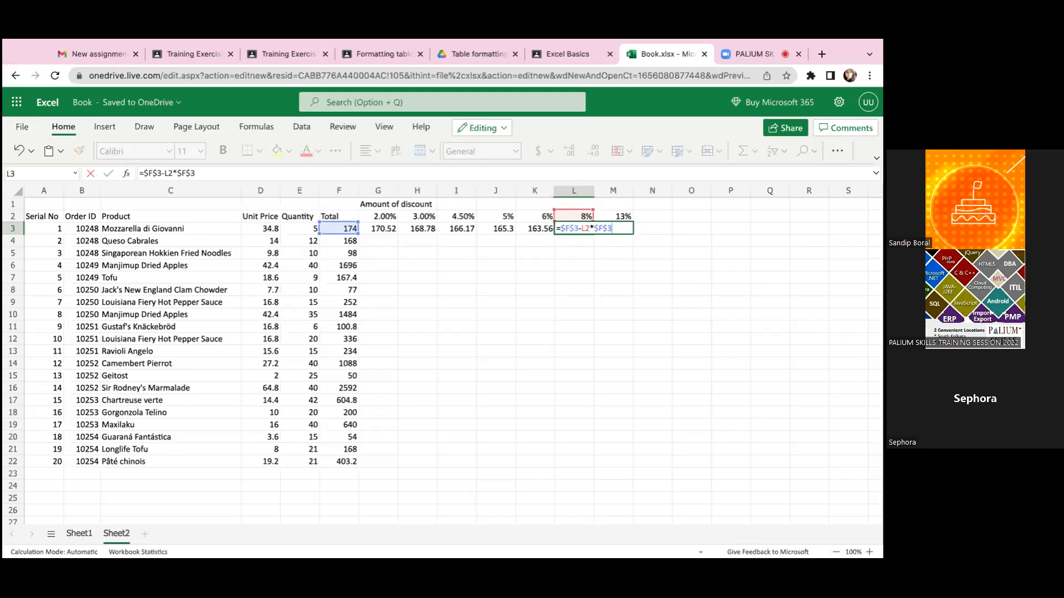
click(384, 219)
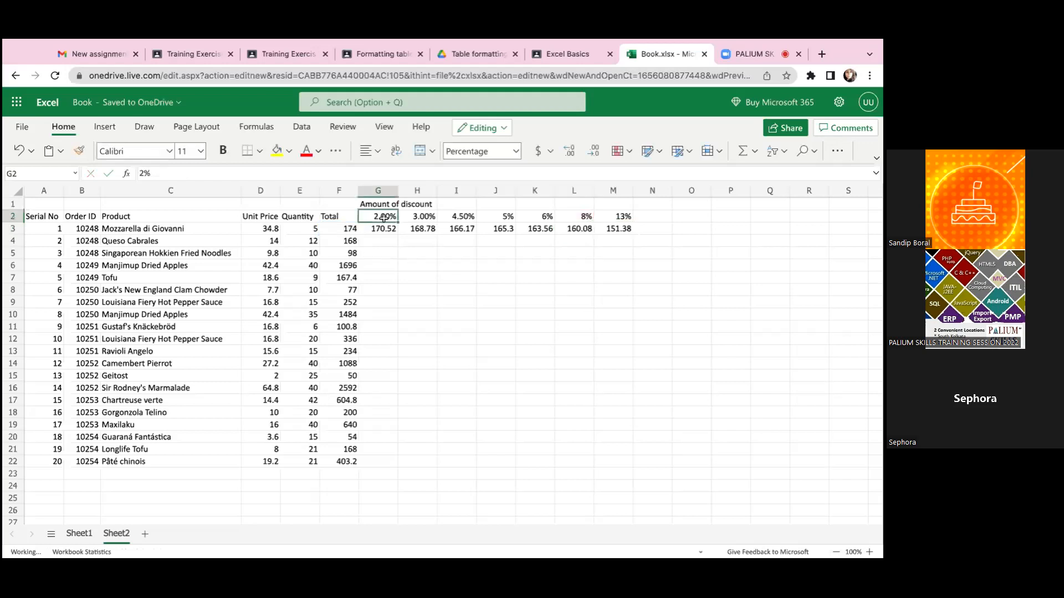
key(Down)
key(Left)
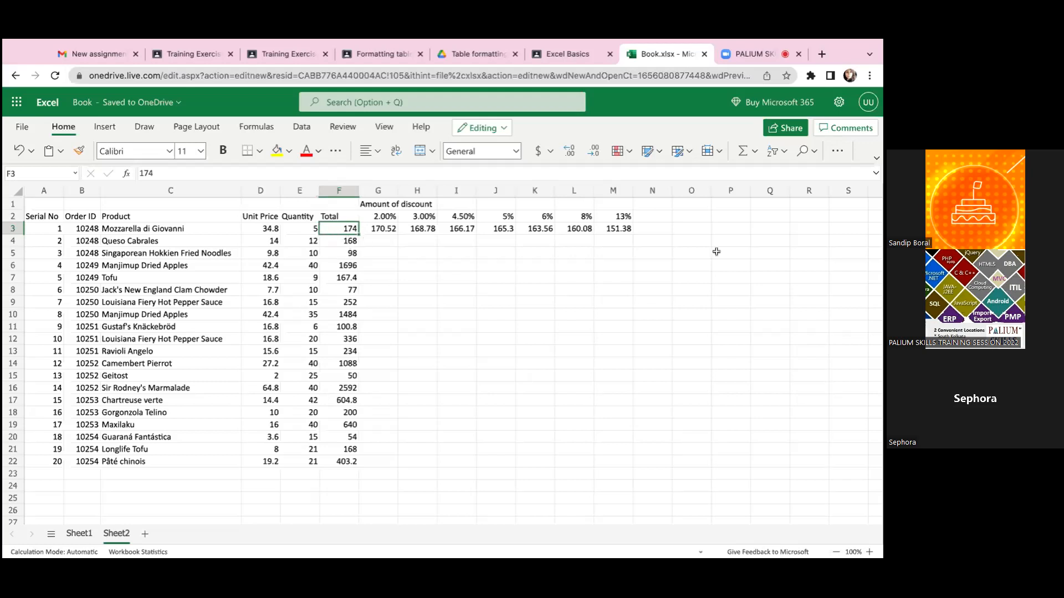
- Enter the decimal value .02 in cell O2
click(692, 231)
key(Up)
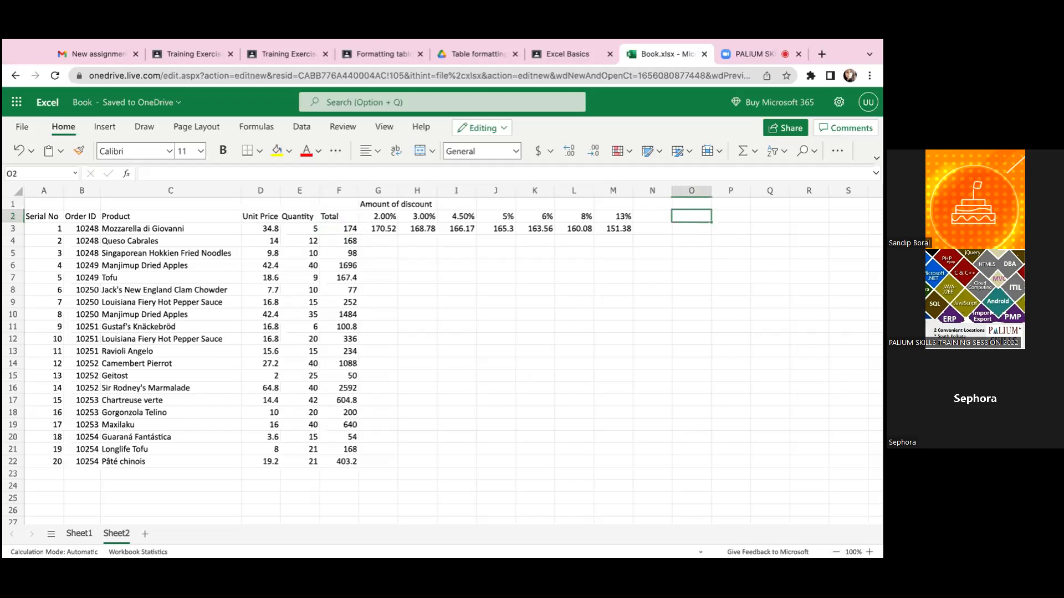
text(.02)
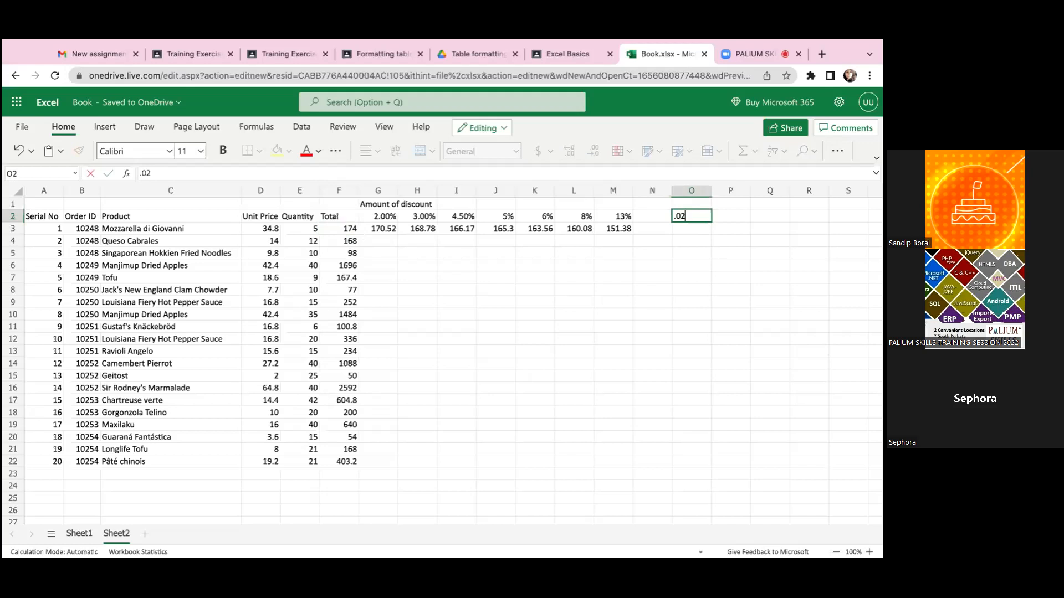
key(Return)
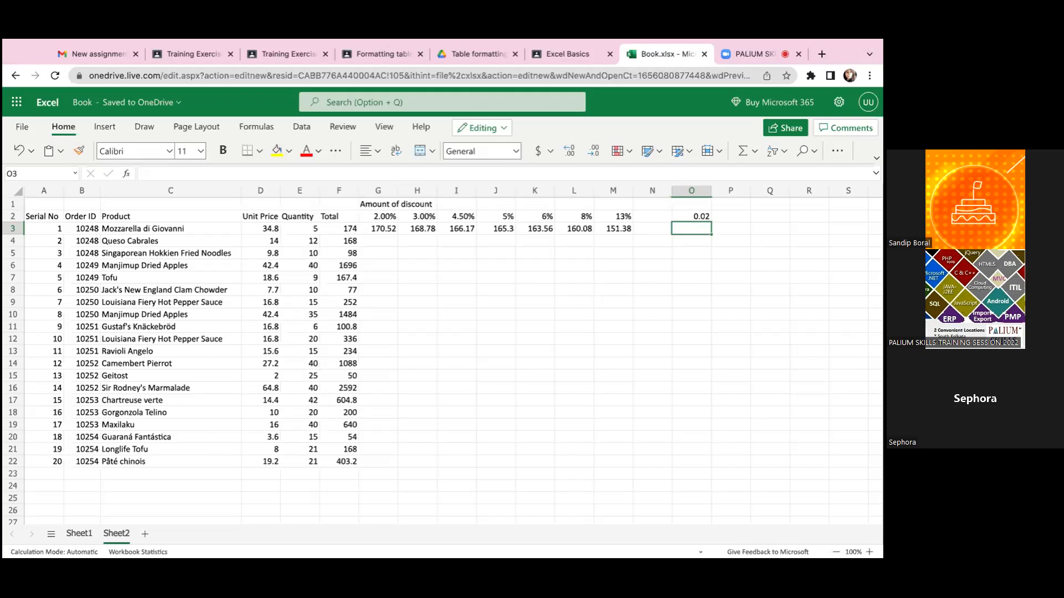
- Format the decimal value in O2 as a percentage
click(691, 217)
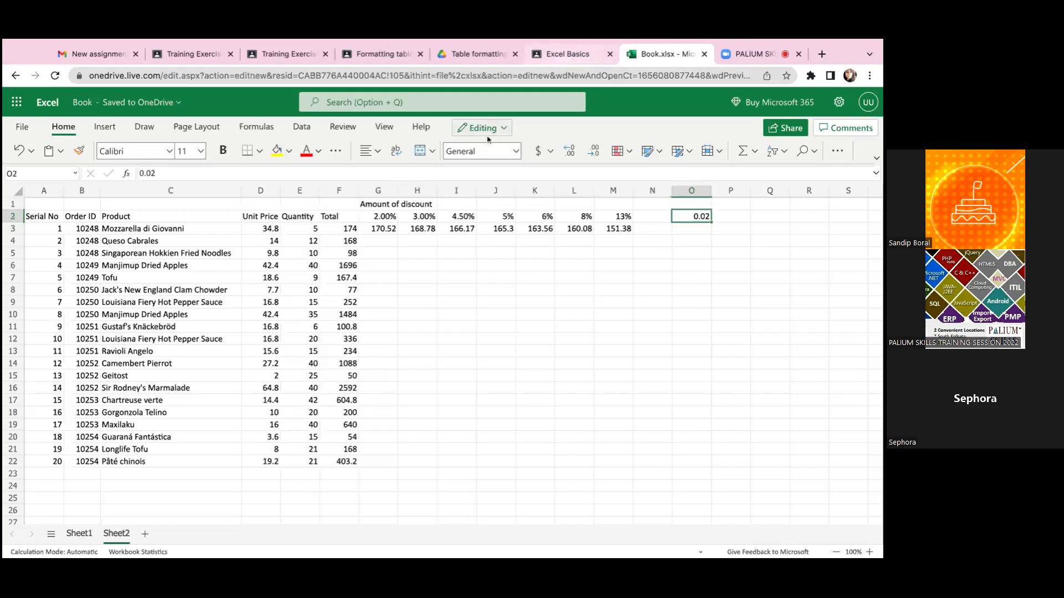
click(469, 152)
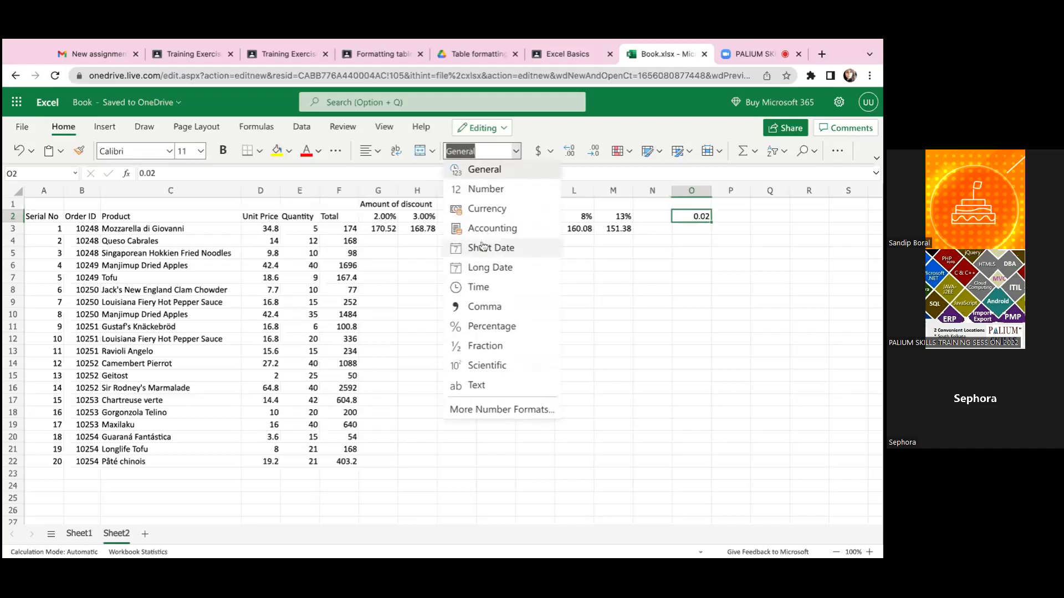
click(507, 327)
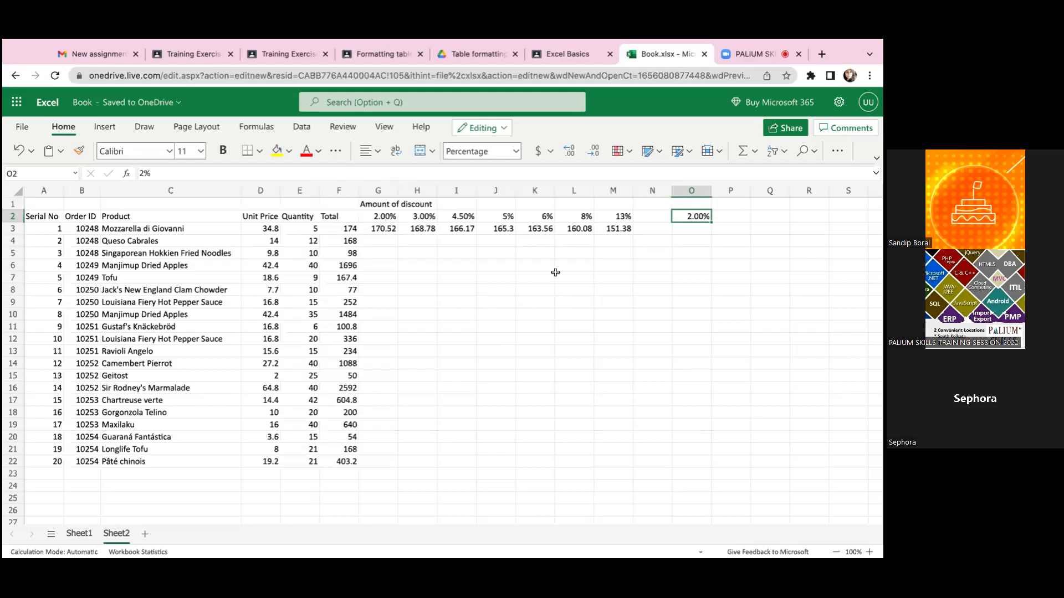
- Enter the fraction 2/100 in P2, beside the percentage in O2
key(Left)
key(Down)
key(Right)
key(Right)
key(Up)
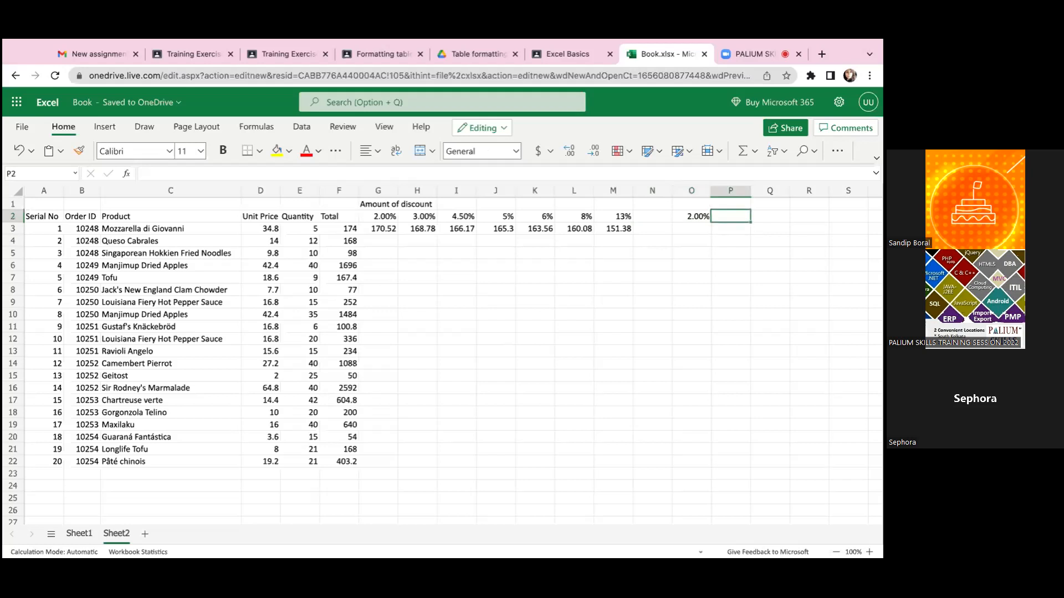
text(2/1)
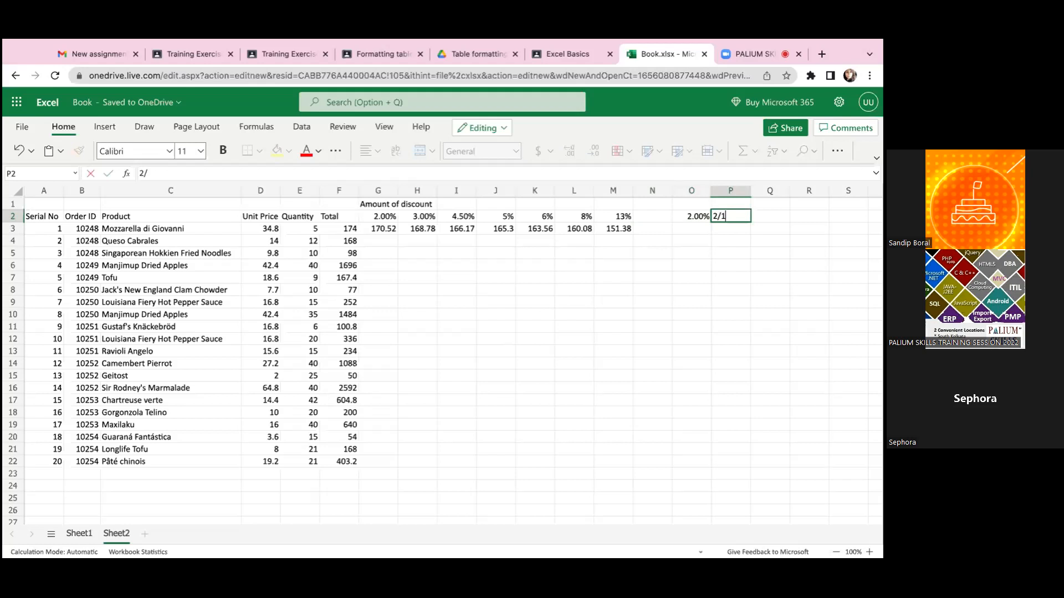
text(00)
key(Tab)
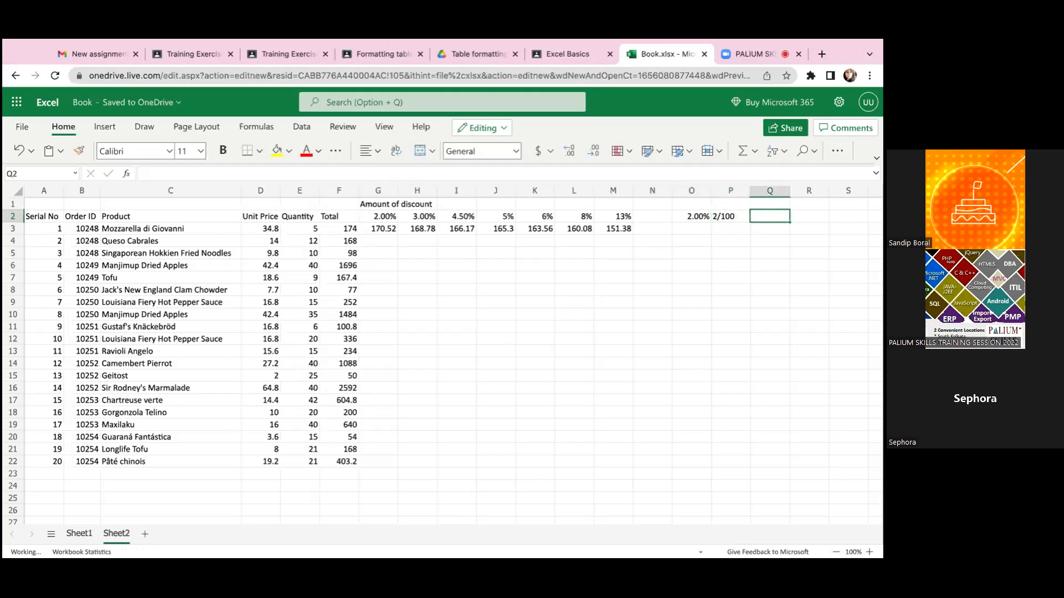
- Review the 2/100 entry in P2 and the discounted-price formulas across row 3 from M3 back to G3
key(Left)
key(Left)
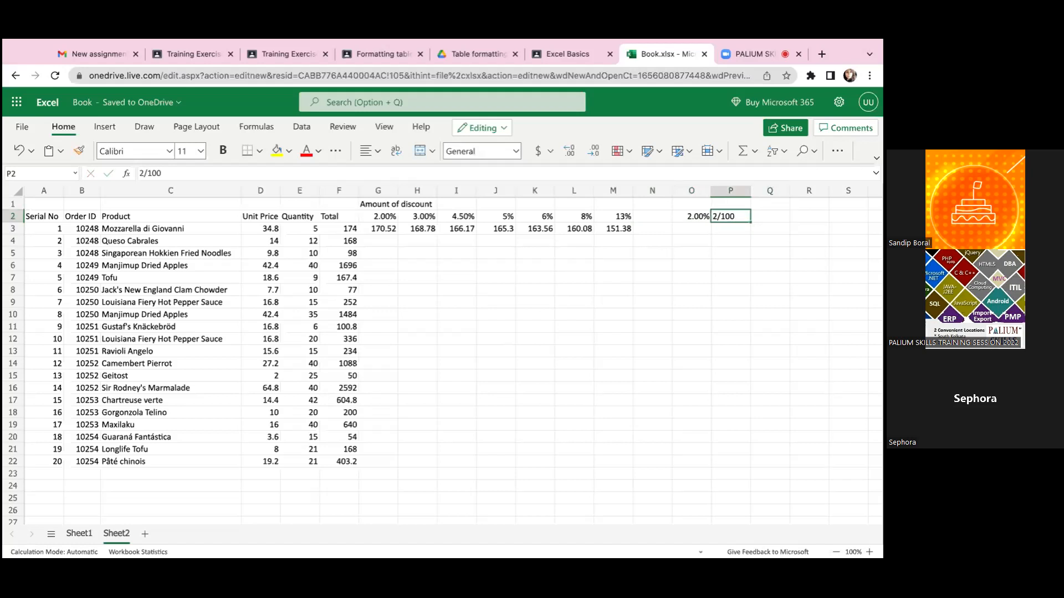
key(Right)
key(Left)
key(Left)
key(Left)
key(Down)
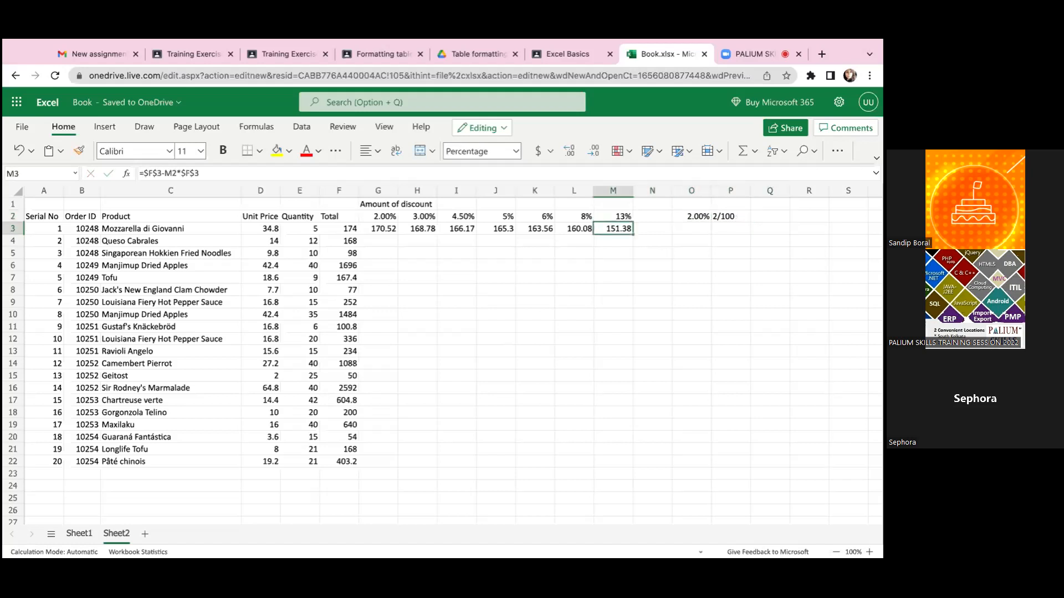
key(Left)
key(Left)
key(Left)
key(Left)
key(Left)
key(Left)
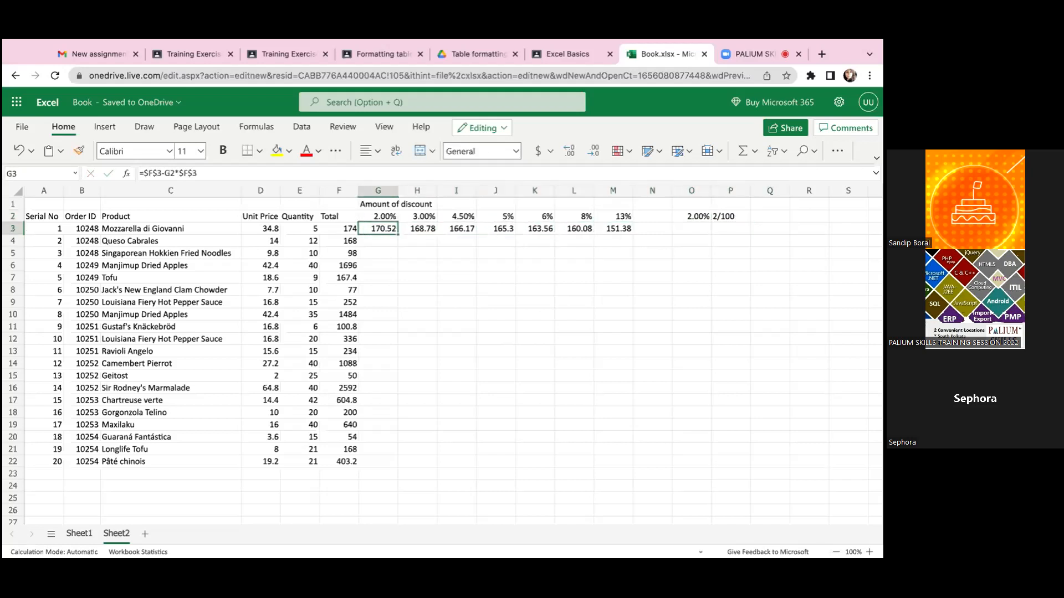
key(Right)
key(Right)
key(Right)
key(Right)
key(Right)
key(Right)
key(Right)
key(Right)
key(Right)
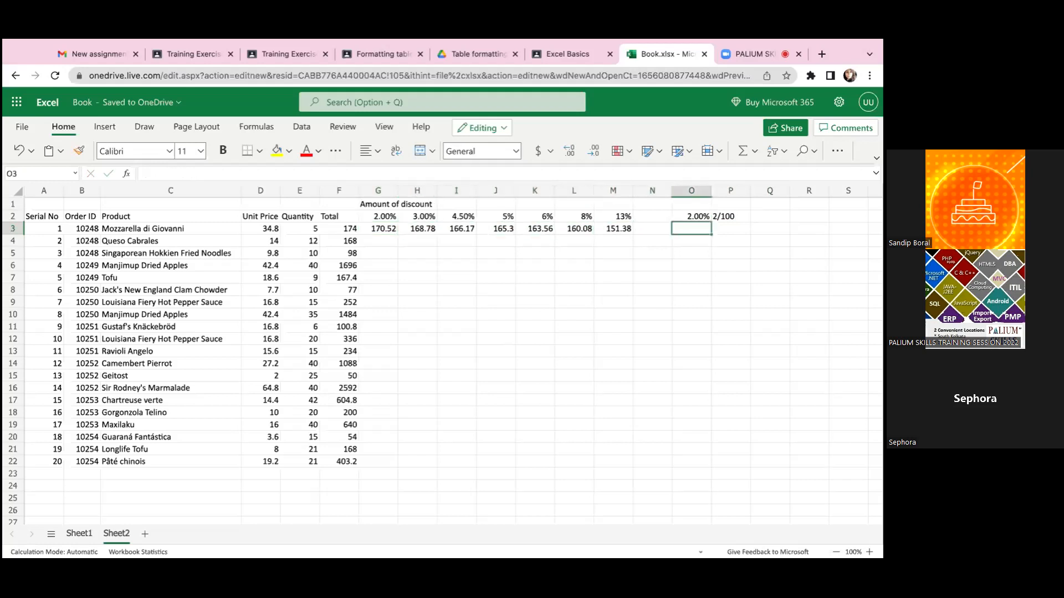
key(Up)
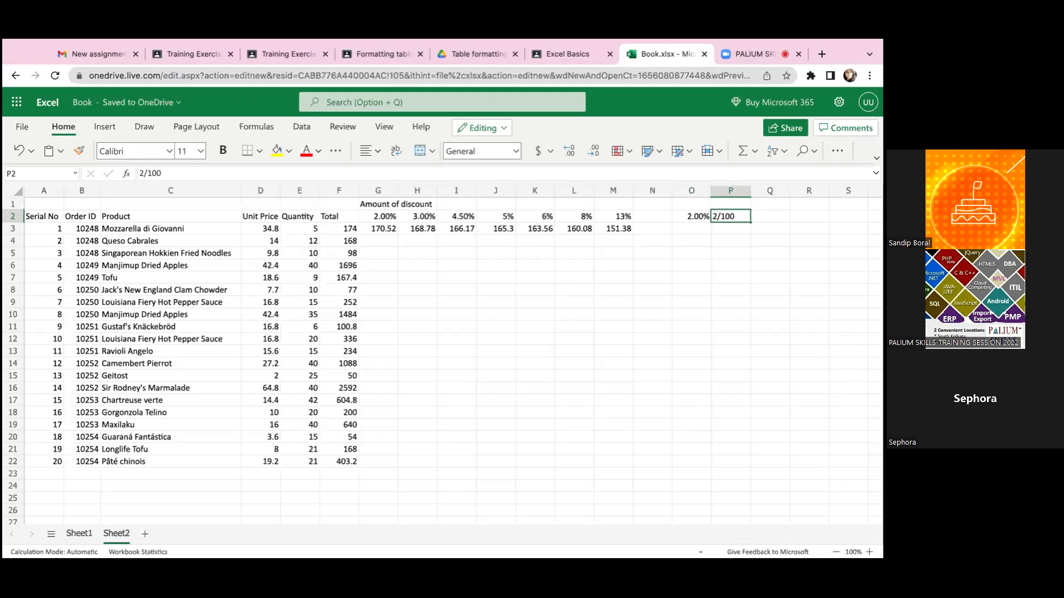
- Calculate the first product's discount amount in O3 with the formula =F3*O2
click(691, 230)
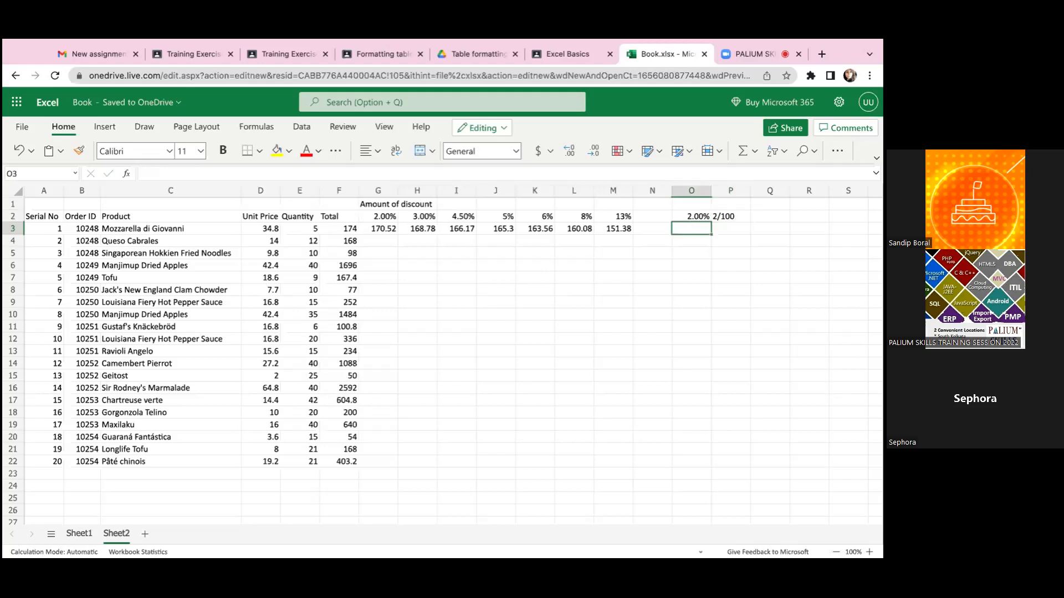
text(=)
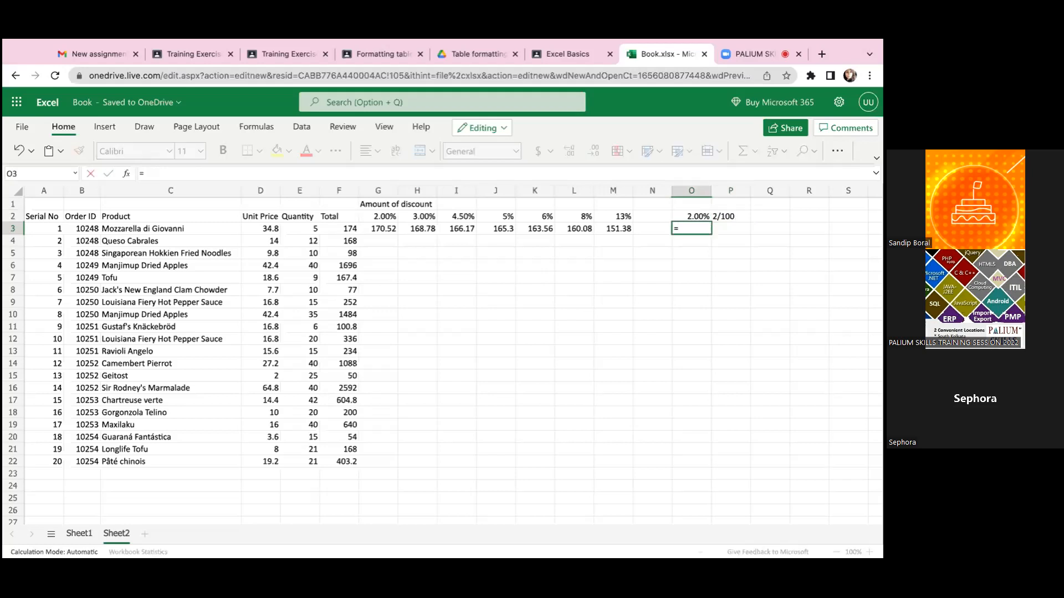
text(1)
key(BackSpace)
click(352, 229)
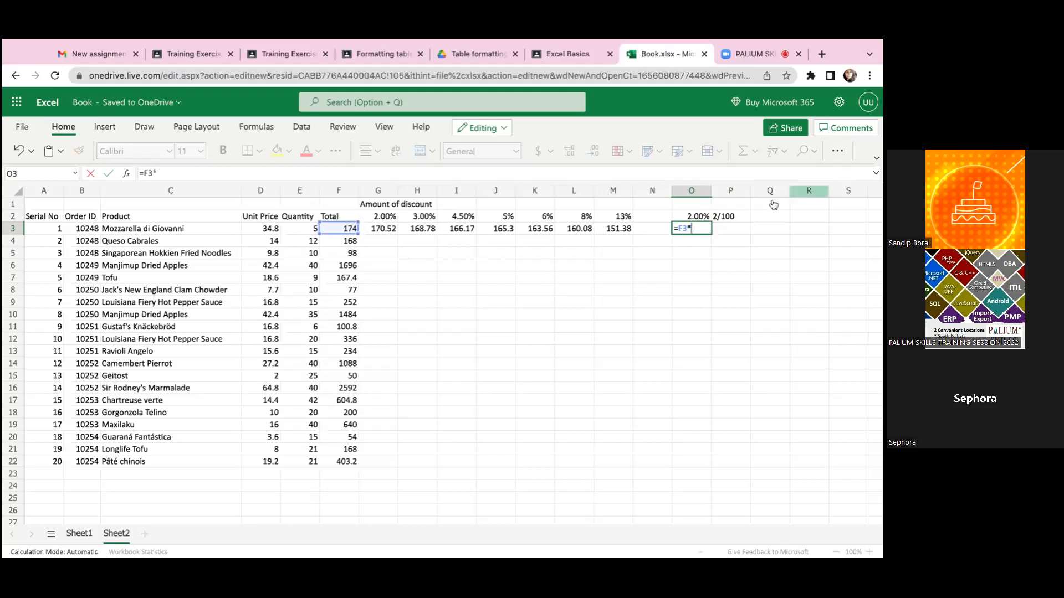
click(687, 216)
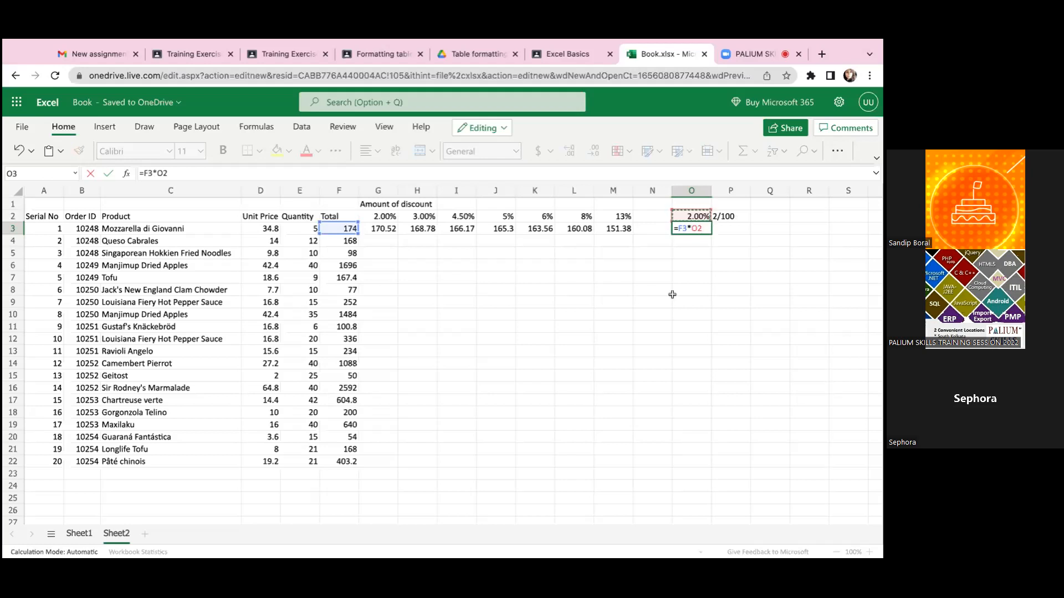
key(Return)
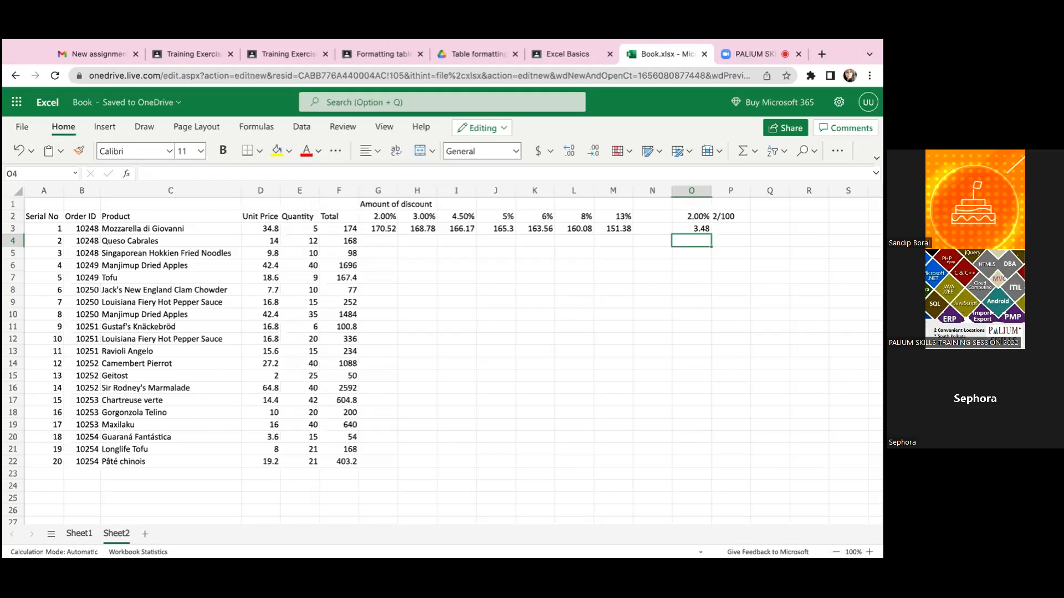
- Calculate the first product's price after discount in O4 with the formula =F3-O3
text(=)
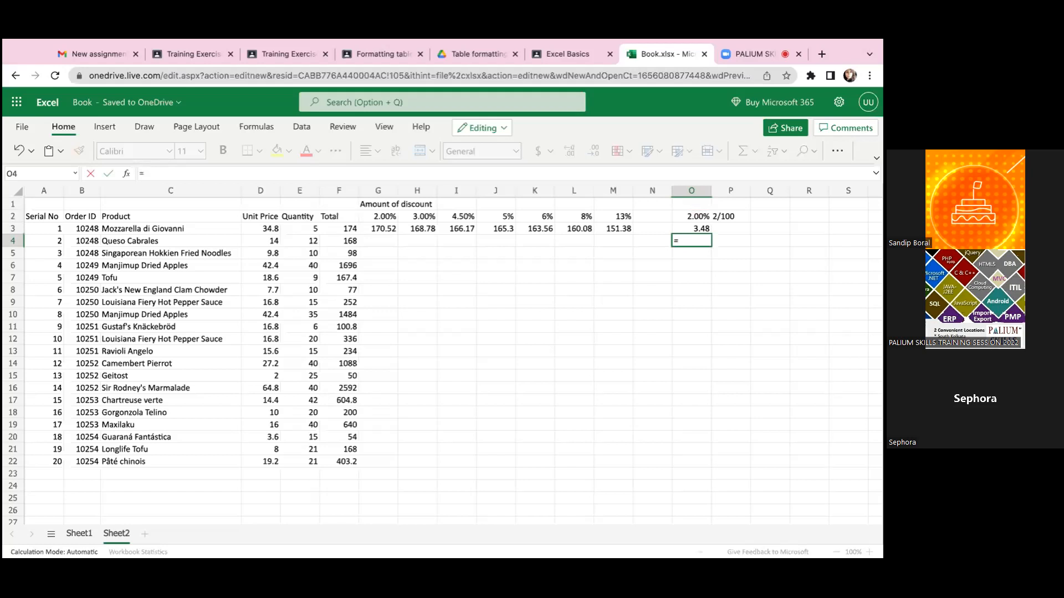
click(333, 227)
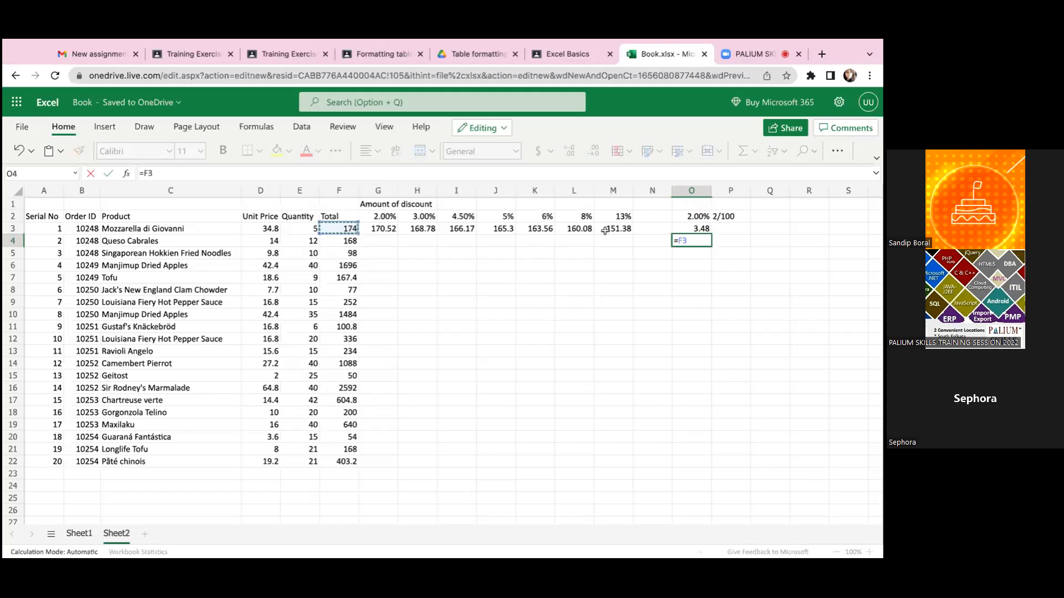
text(-)
click(697, 228)
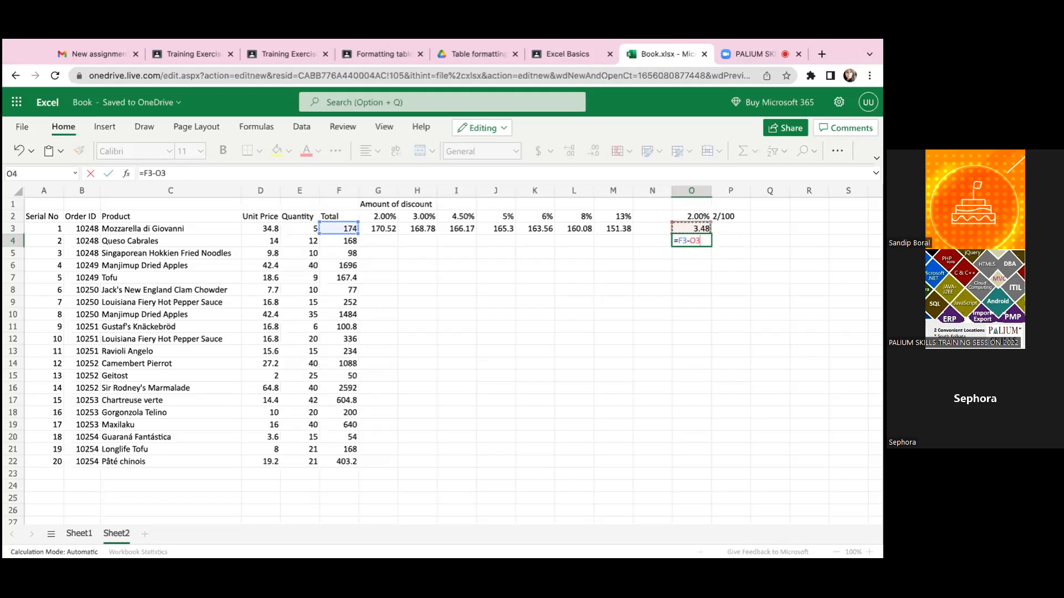
key(Return)
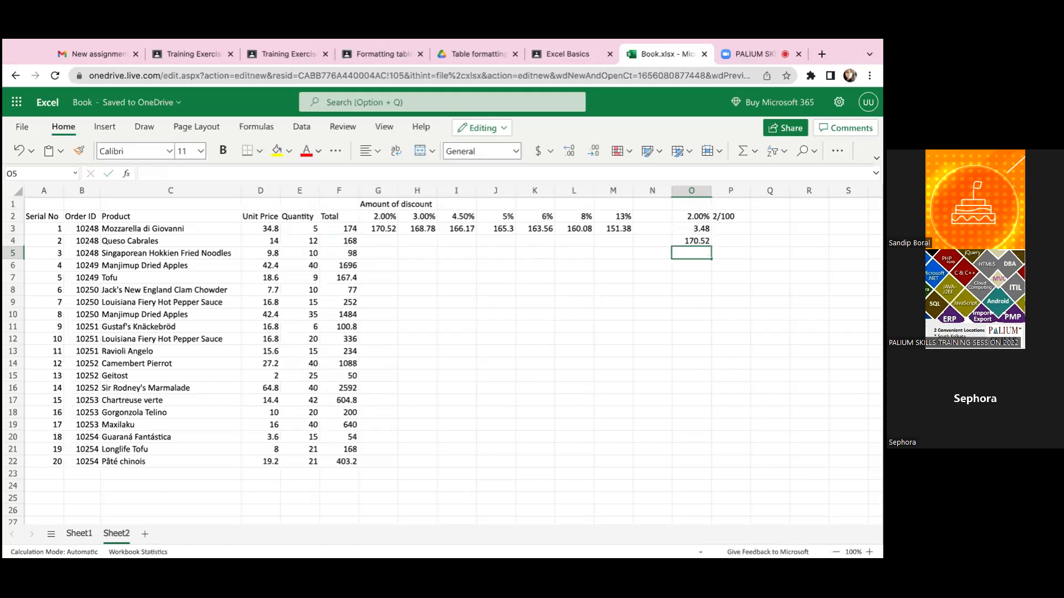
- Try to fill the discounted-price formula from G3 down into G4 with its references as they are
click(392, 226)
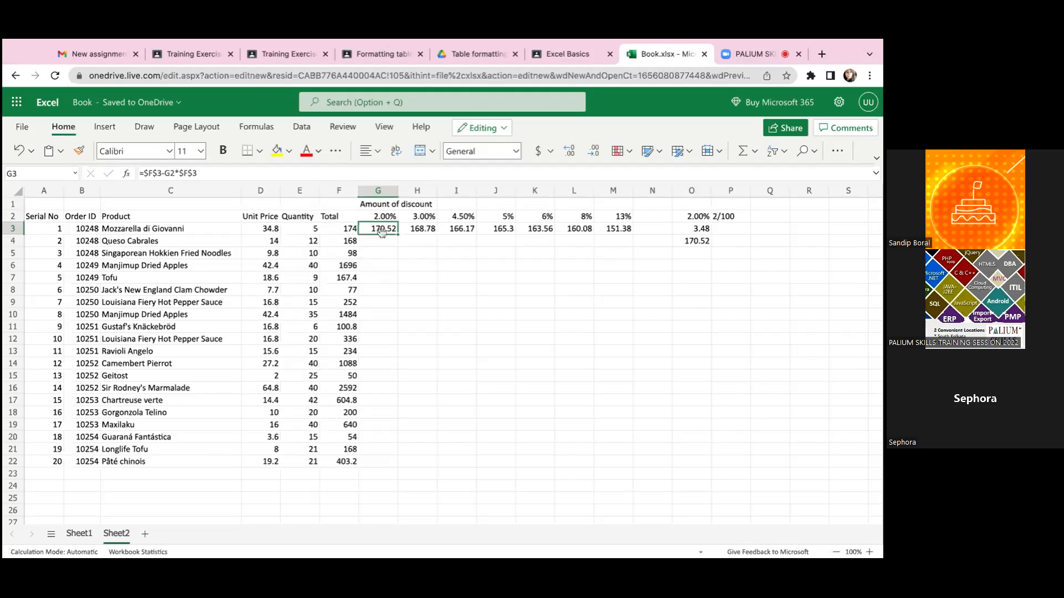
mouse_move(378, 228)
mouse_down()
mouse_move(378, 449)
mouse_move(378, 240)
mouse_up()
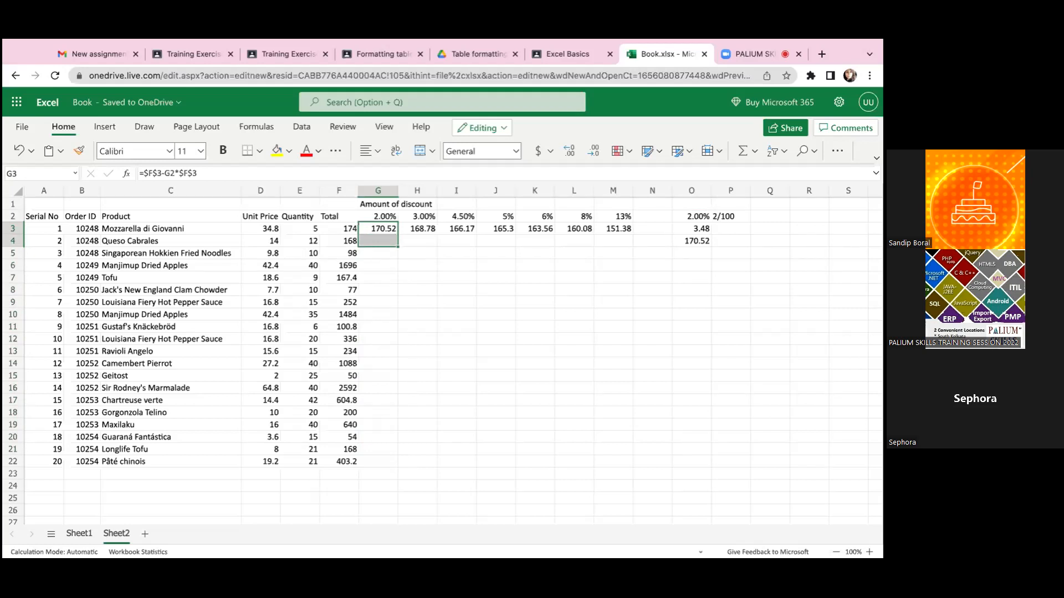
key(ctrl+d)
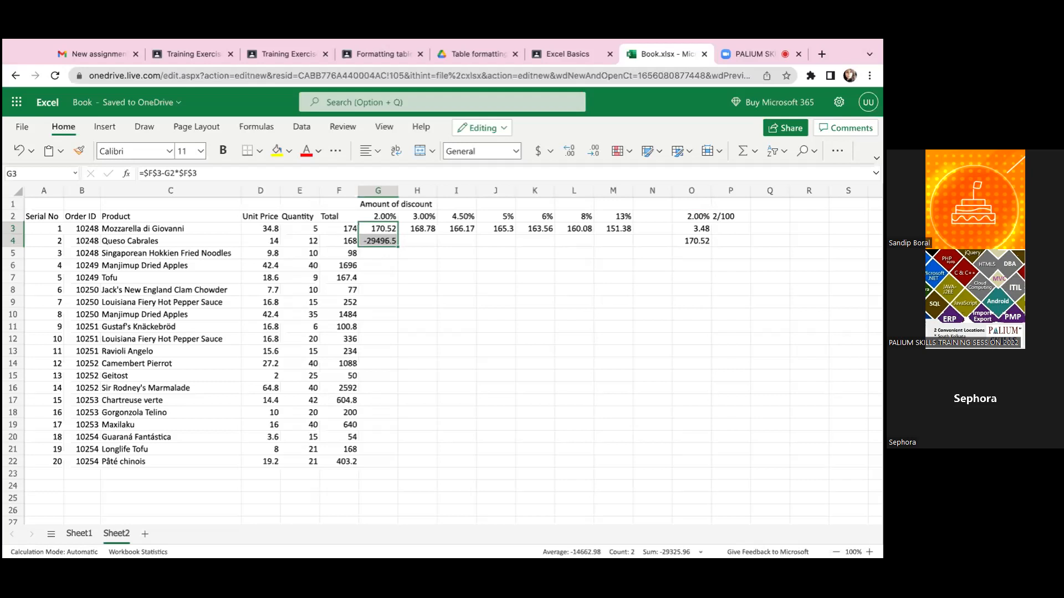
- Inspect the cell references in G4's formula, then check the discount rate in G2 and the first product's total in F3
click(400, 315)
click(384, 251)
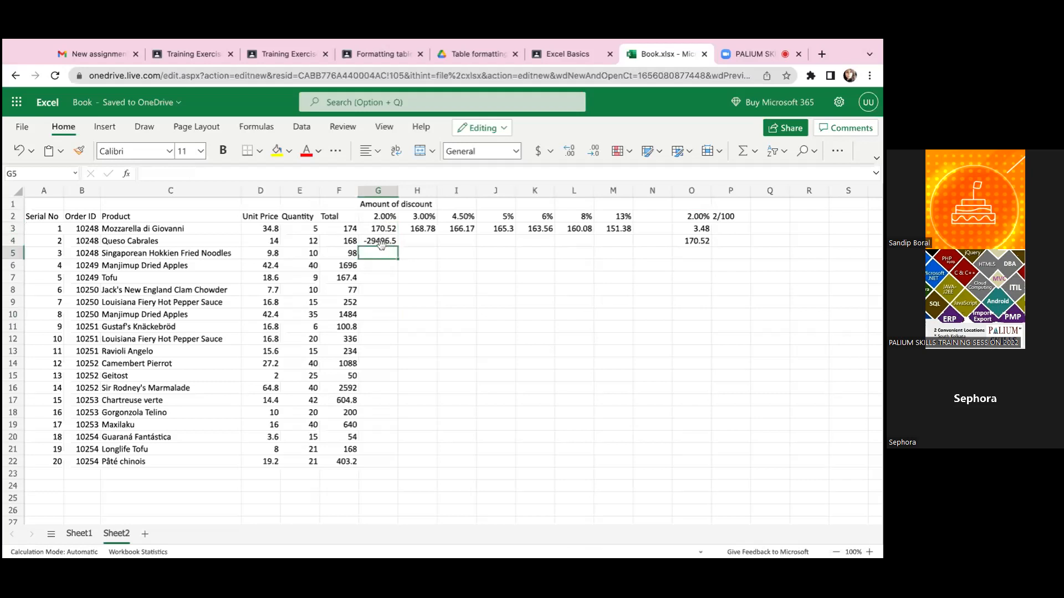
click(375, 242)
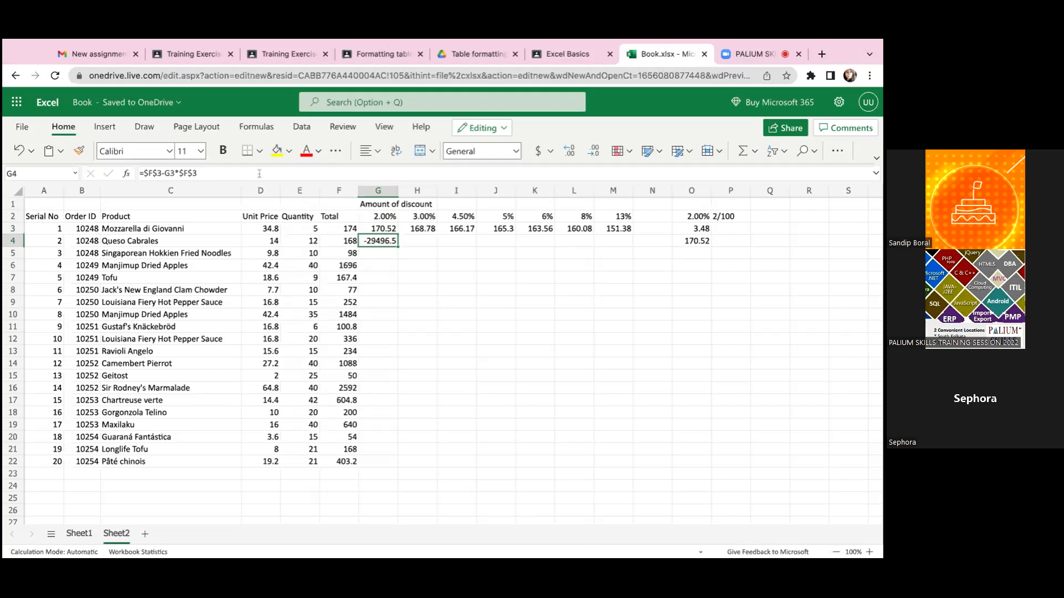
key(F2)
click(395, 241)
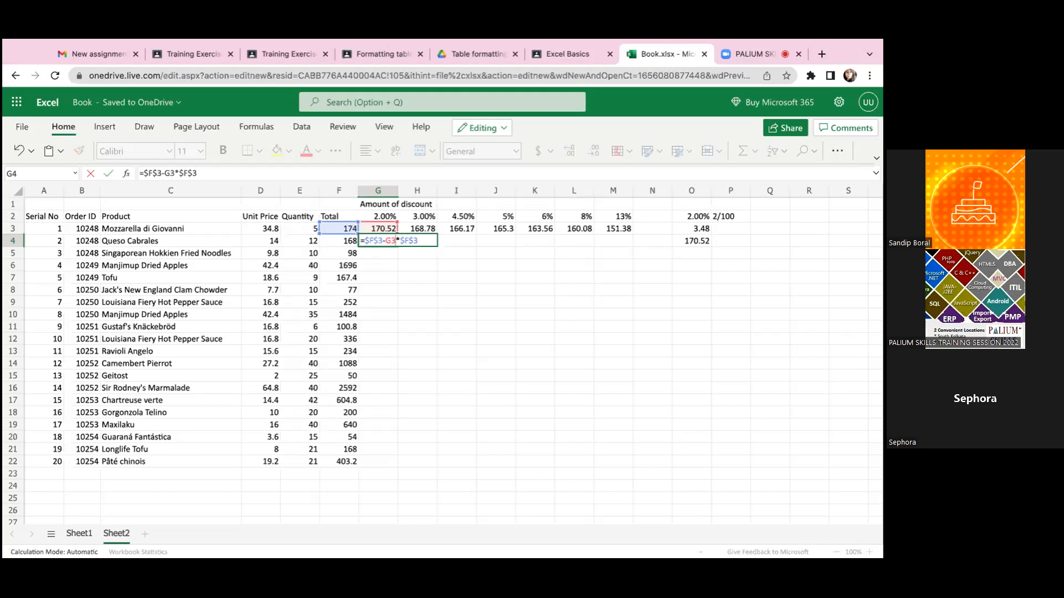
key(Return)
click(381, 240)
click(384, 218)
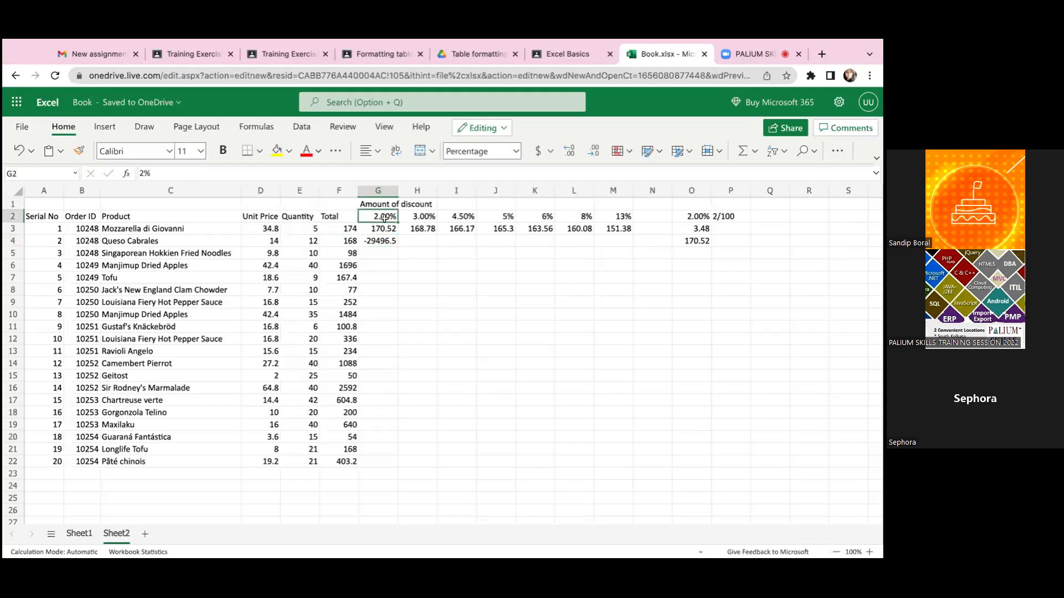
click(346, 231)
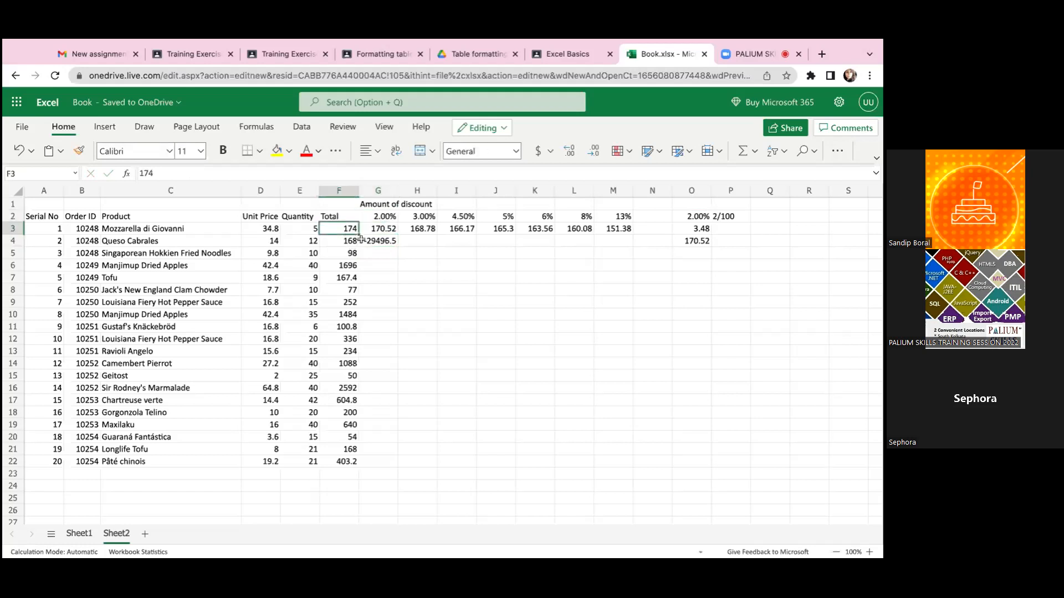
- Change the formula in G3 to the mixed references =$F3-G$2*$F3
click(380, 231)
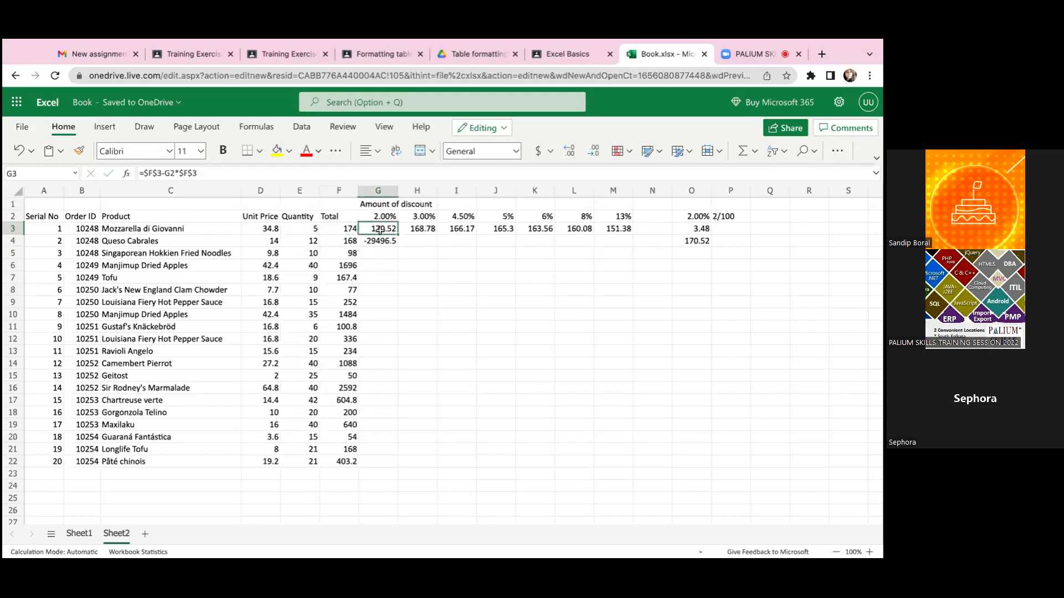
double_click(379, 231)
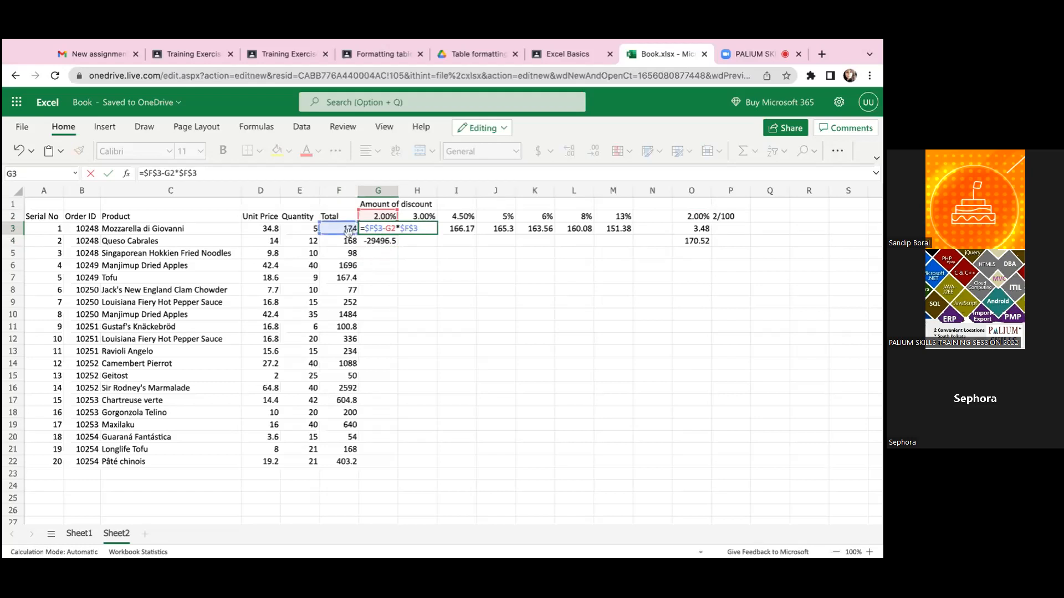
click(413, 228)
key(BackSpace)
click(378, 228)
key(BackSpace)
key(F4)
key(F4)
key(Return)
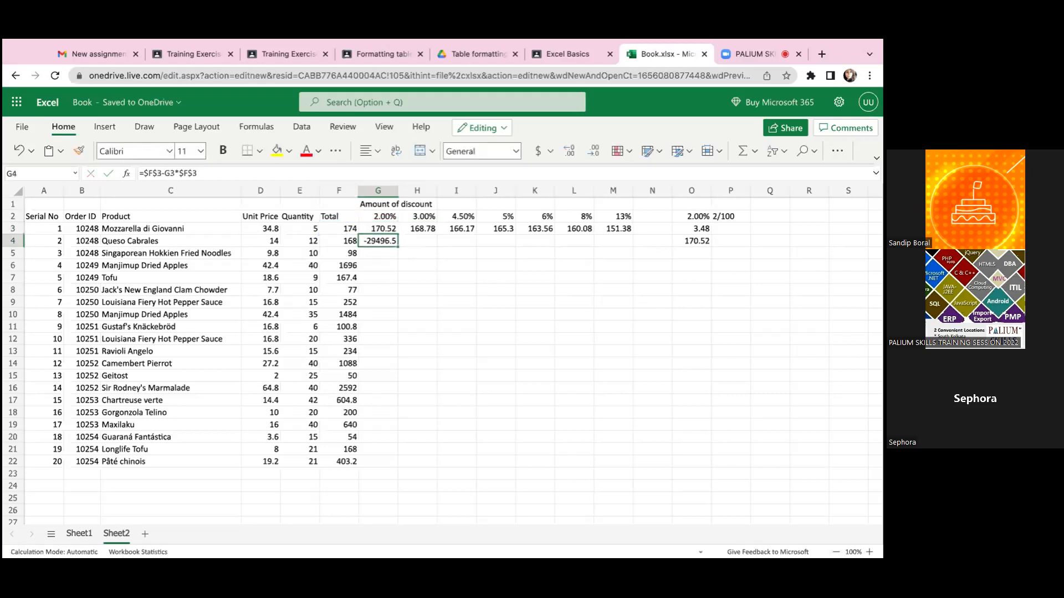
- Fill the mixed-reference formula from G3 down into G4, and open G4's formula to check its references
click(379, 225)
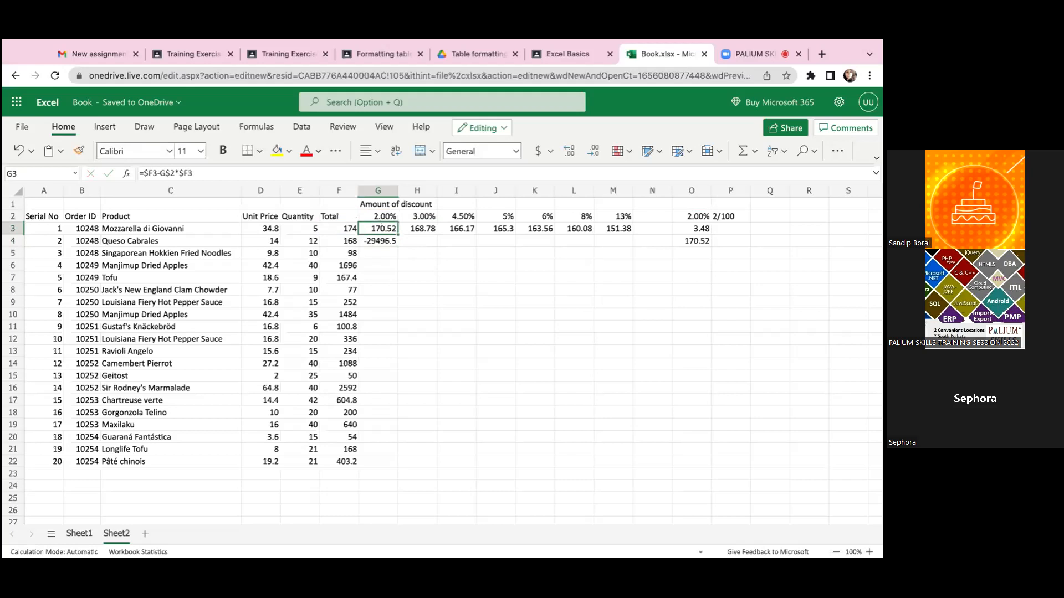
key(shift+Down)
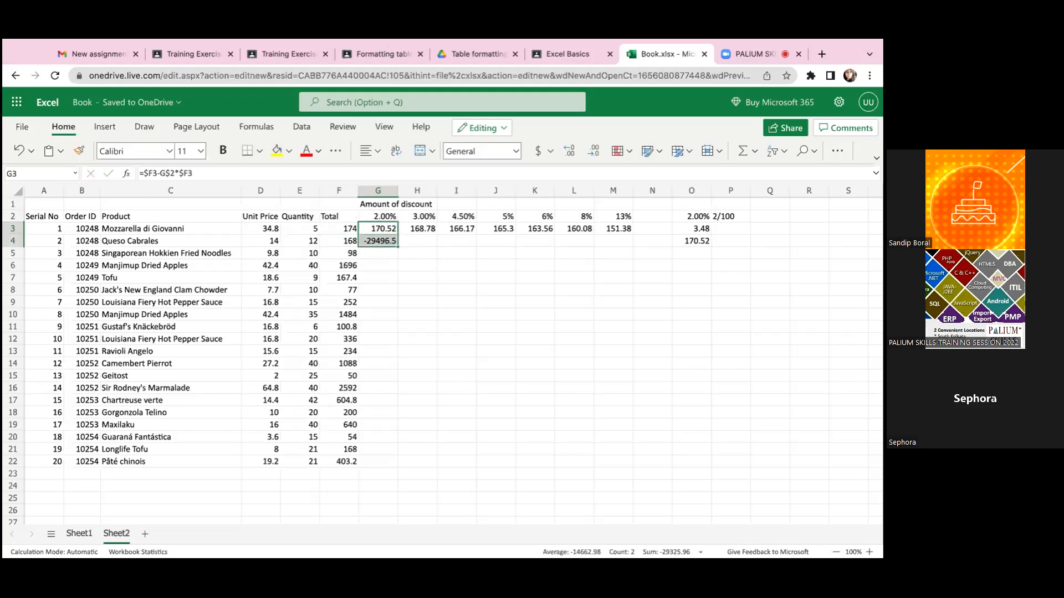
key(ctrl+d)
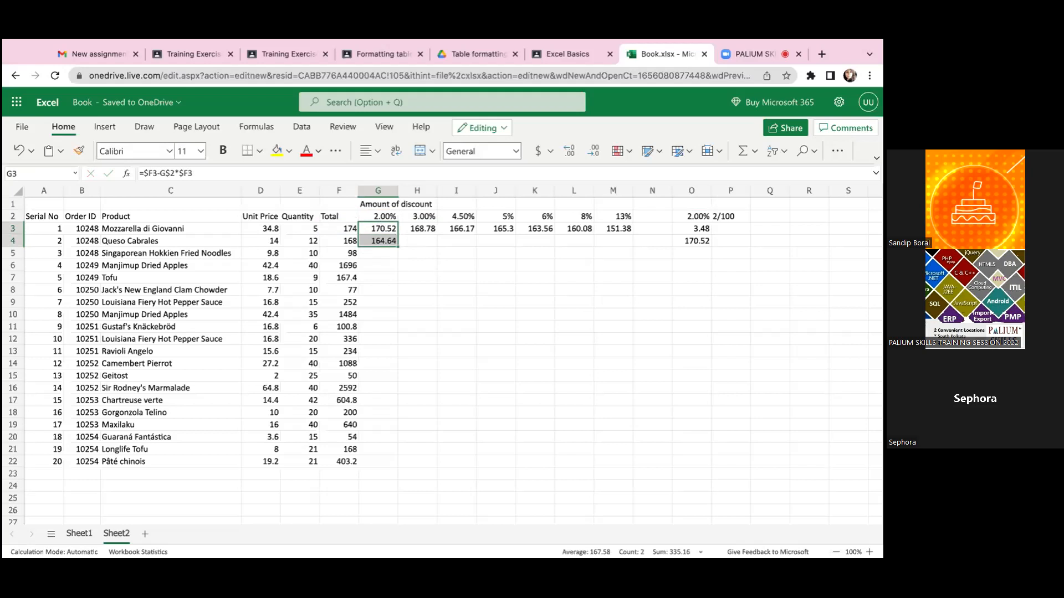
click(366, 258)
double_click(378, 241)
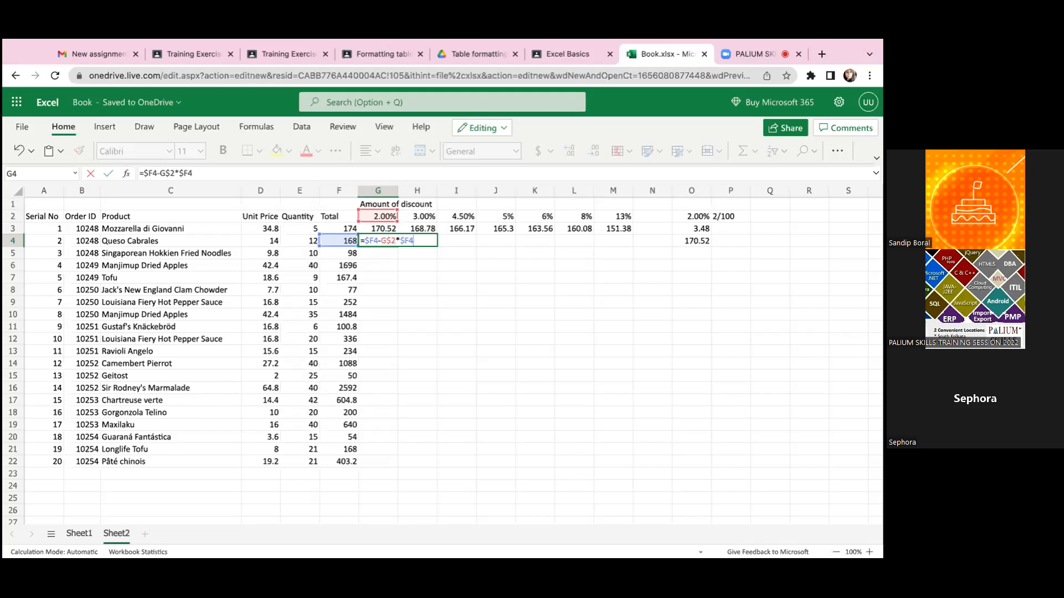
- Fill the mixed-reference formula from G4 across into H4, and open H4's formula to check its references
key(Return)
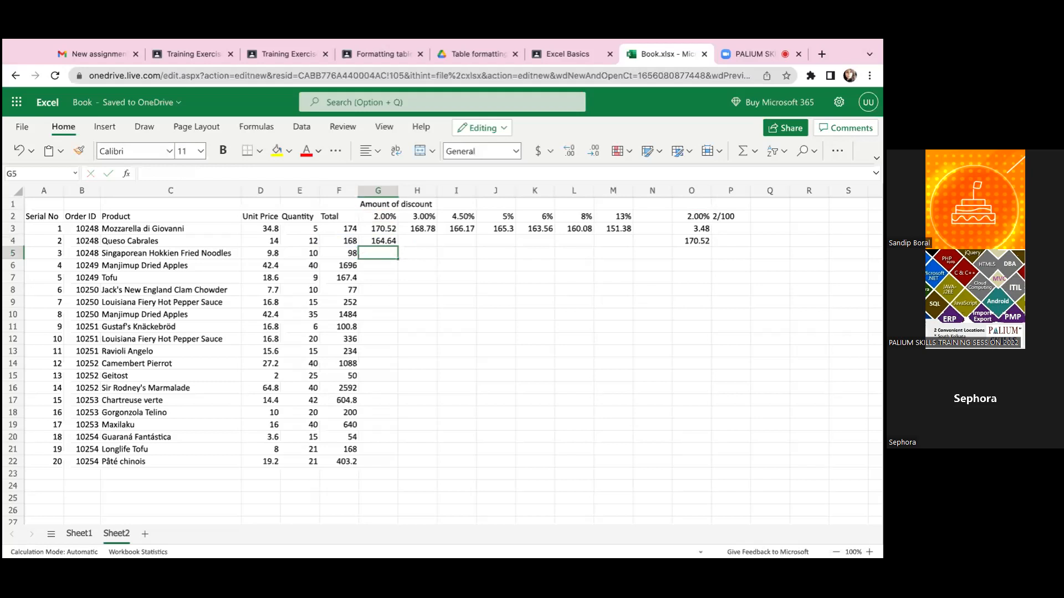
click(378, 241)
drag(378, 241, 417, 241)
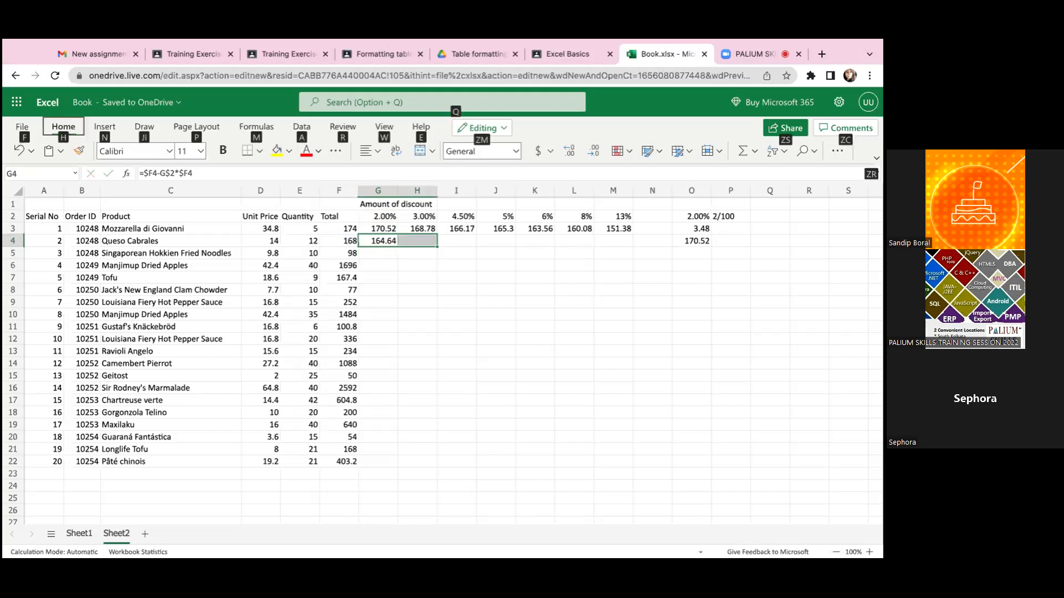
click(388, 327)
click(386, 240)
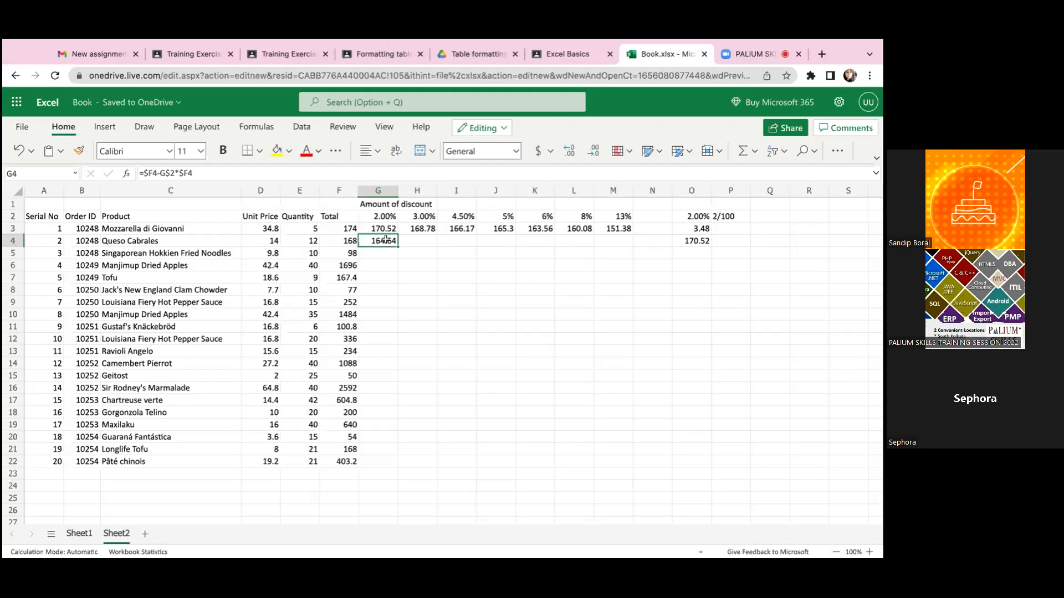
drag(386, 240, 422, 241)
key(ctrl+r)
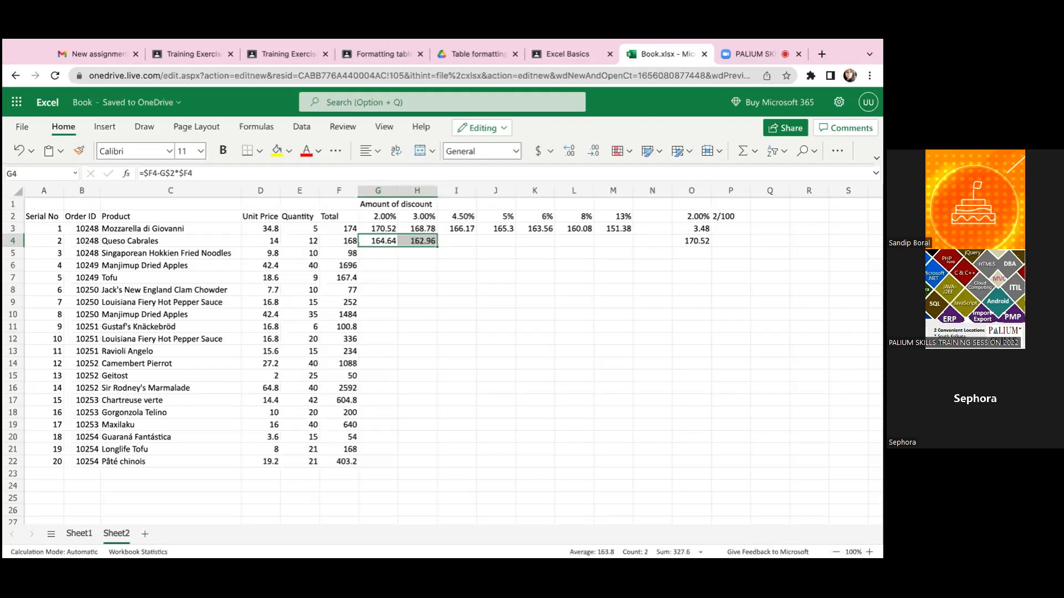
double_click(424, 242)
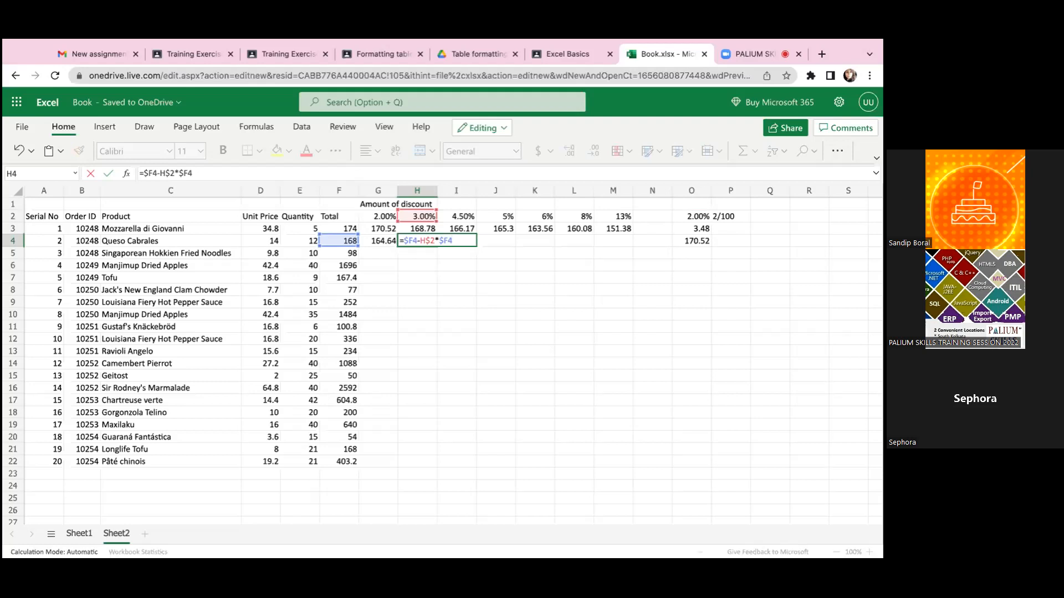
click(485, 284)
- Check the discount rate in G2 and the first product's total in F3 that the formula refers to
click(378, 205)
click(375, 215)
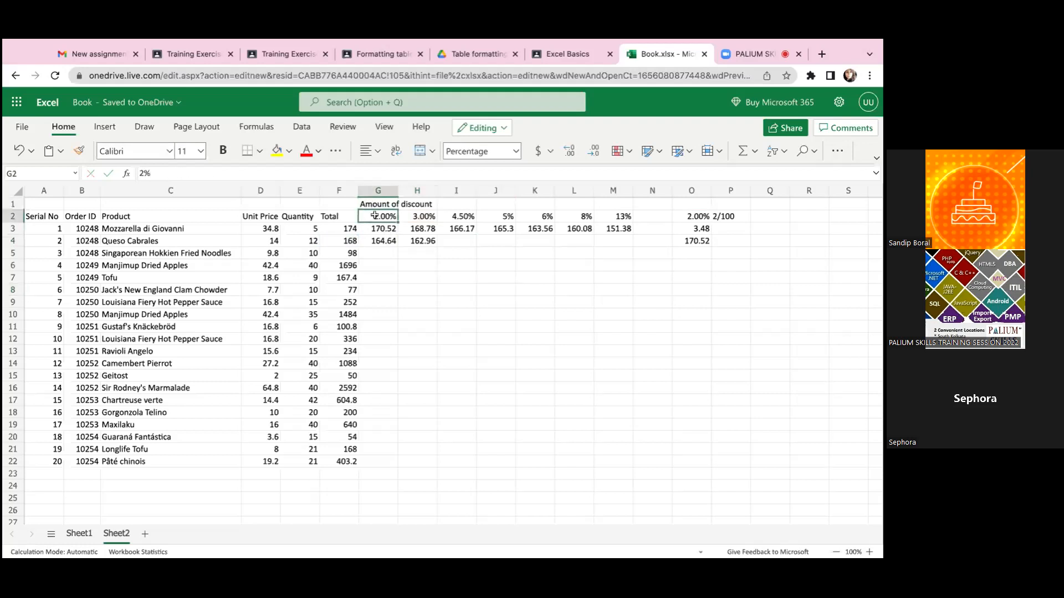
click(336, 230)
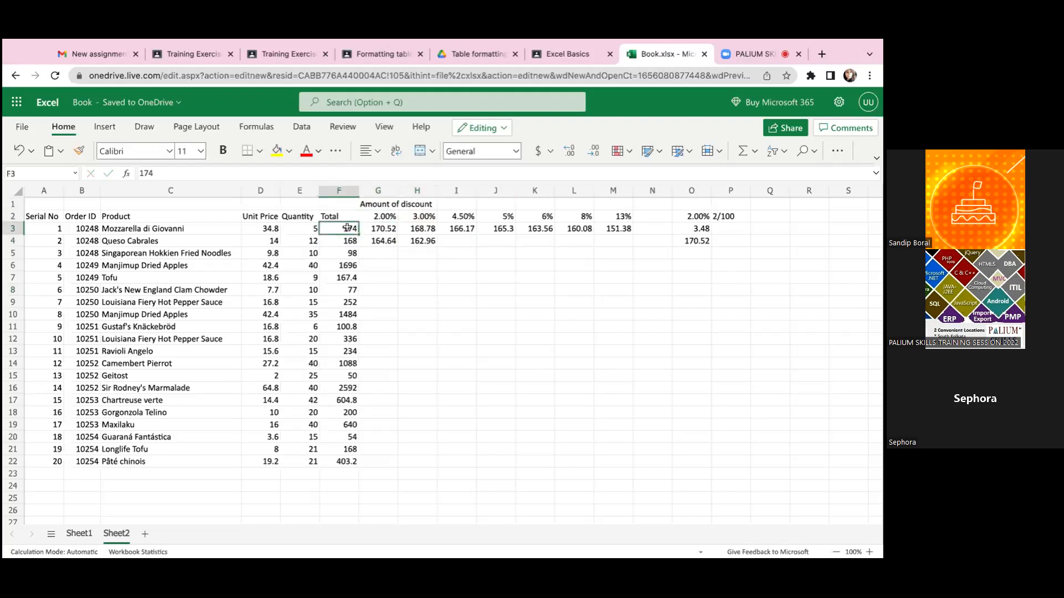
click(379, 216)
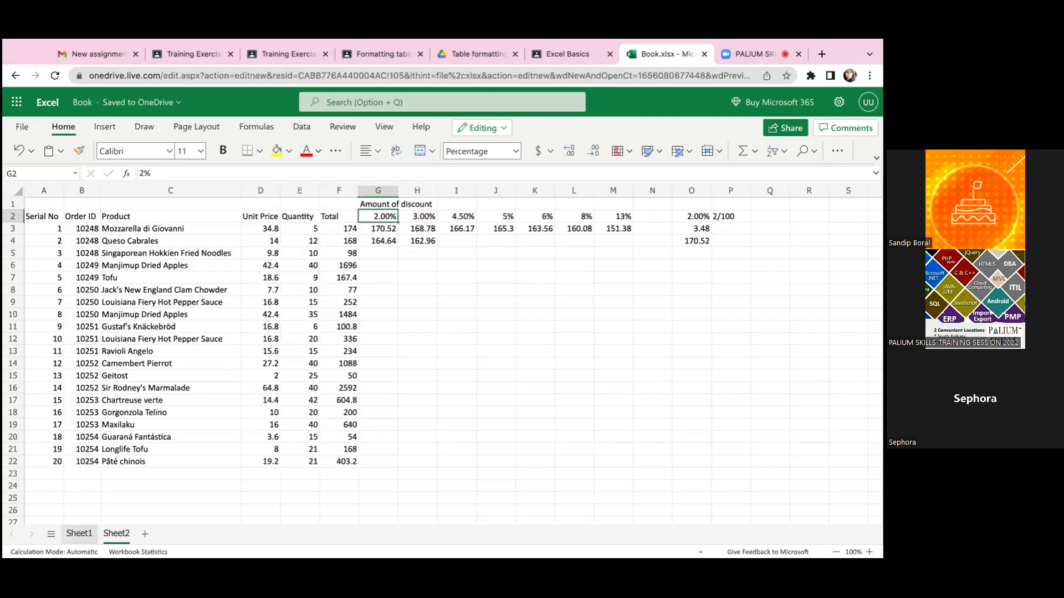
click(341, 230)
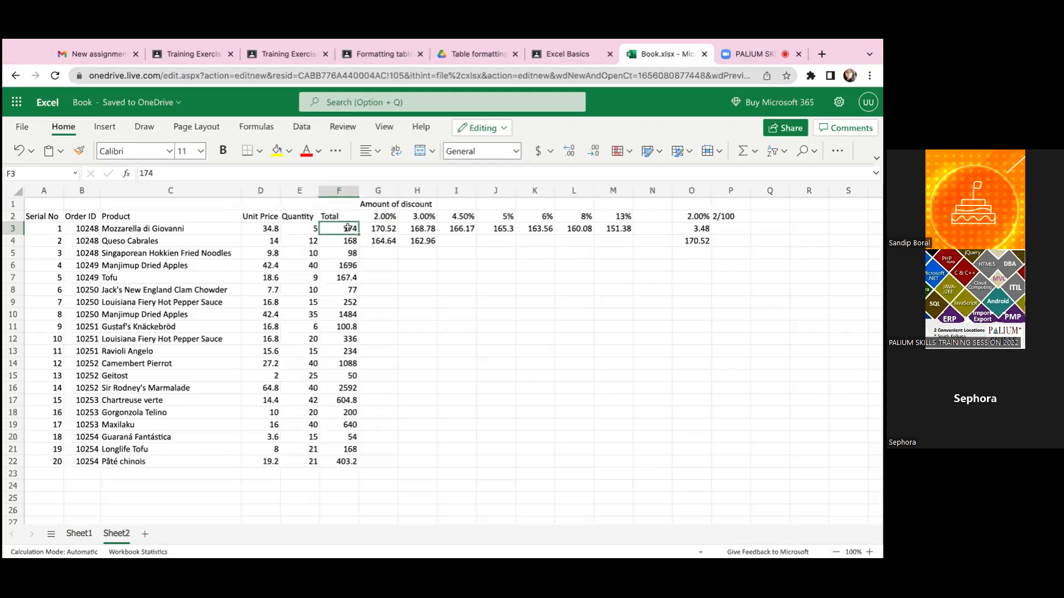
- Review the references in G3's formula and fill it down the 2% discount column through G22
double_click(381, 228)
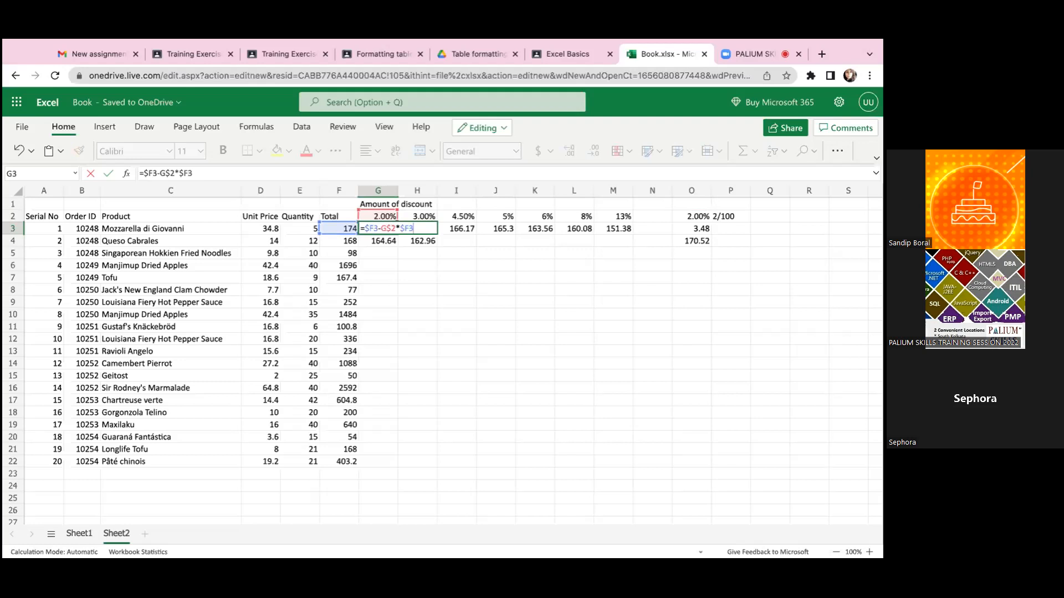
key(ctrl+Return)
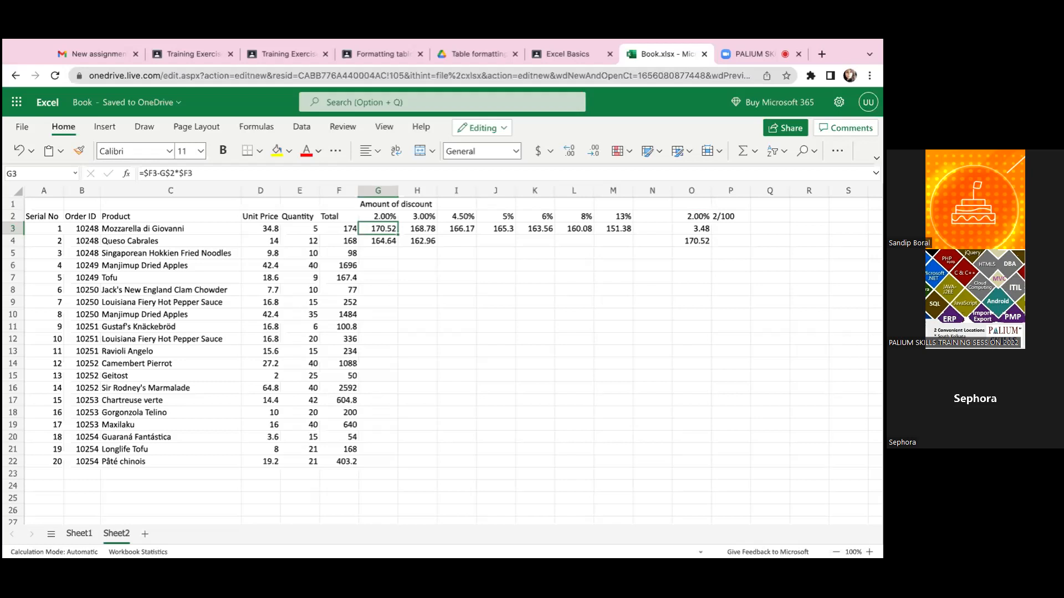
drag(398, 235, 392, 462)
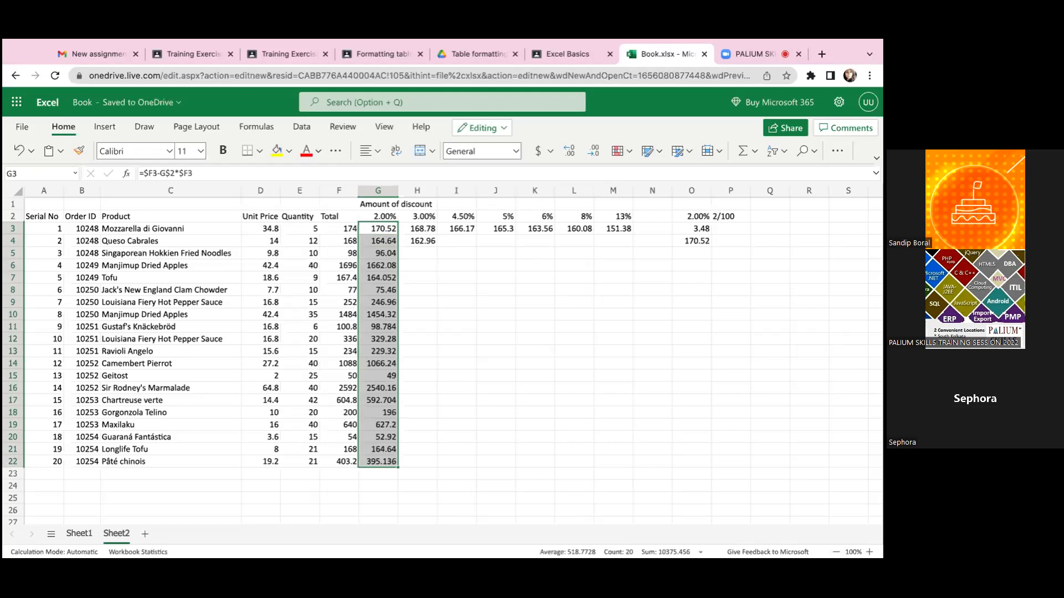
- Examine the filled formulas in column G cell by cell, from row 4 down to row 11 and back up
click(376, 246)
click(378, 258)
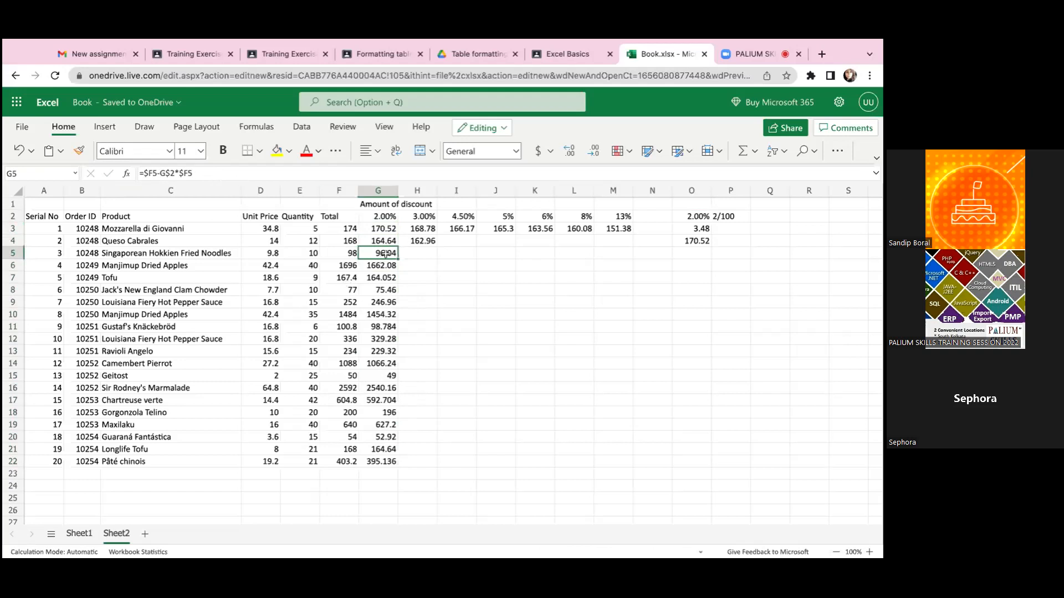
key(Up)
key(Down)
key(Down)
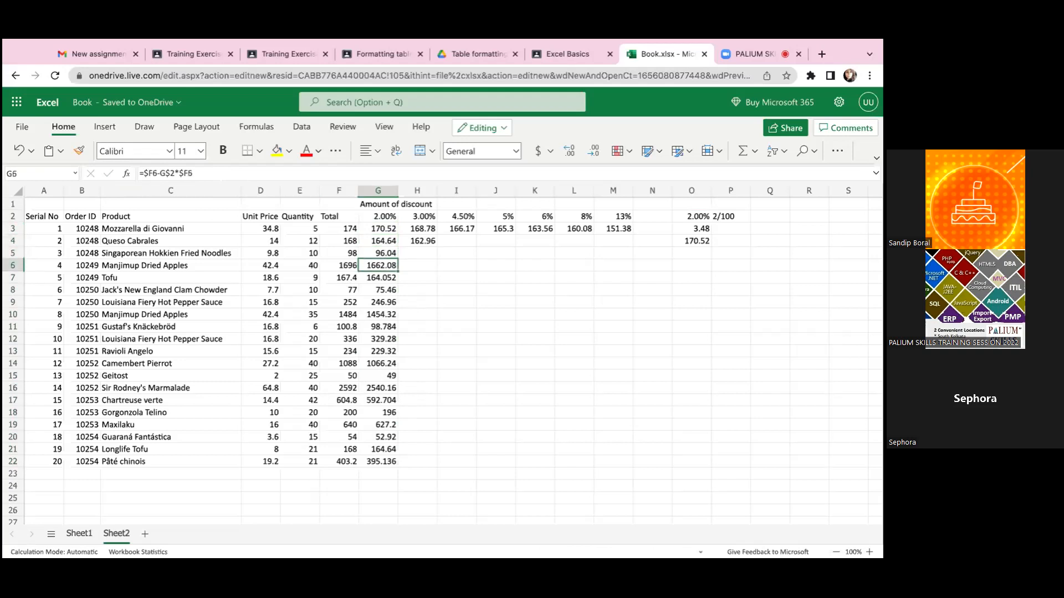
key(Down)
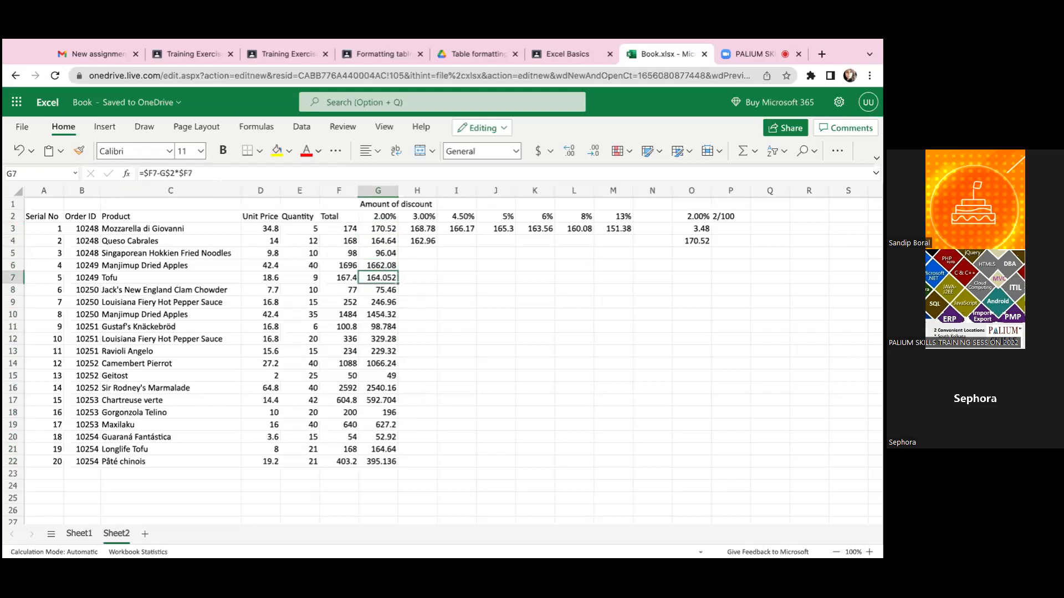
key(Down)
key(Down)
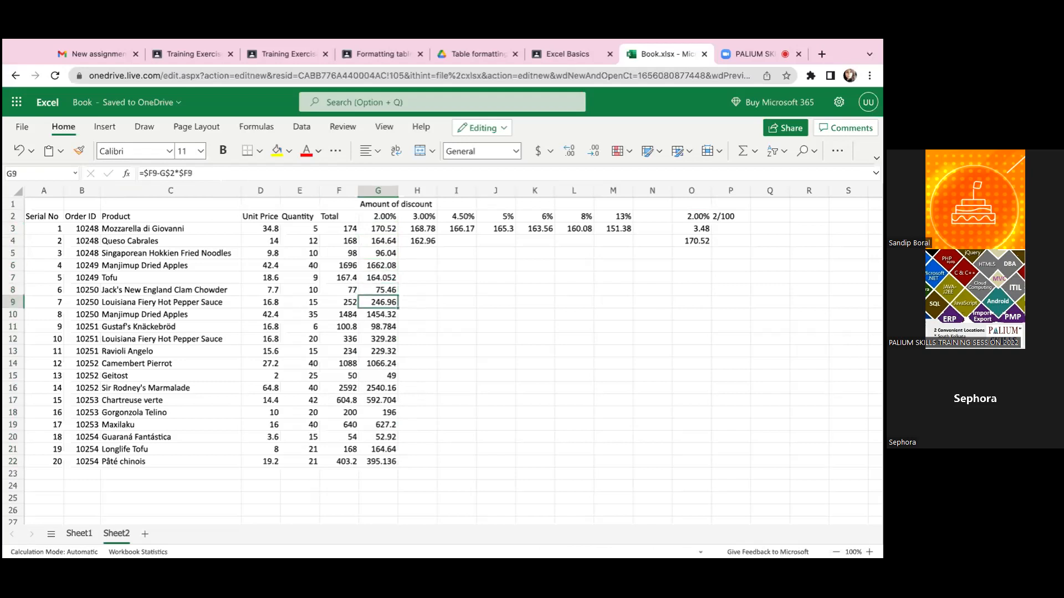
key(Up)
key(Up)
key(Up)
key(Up)
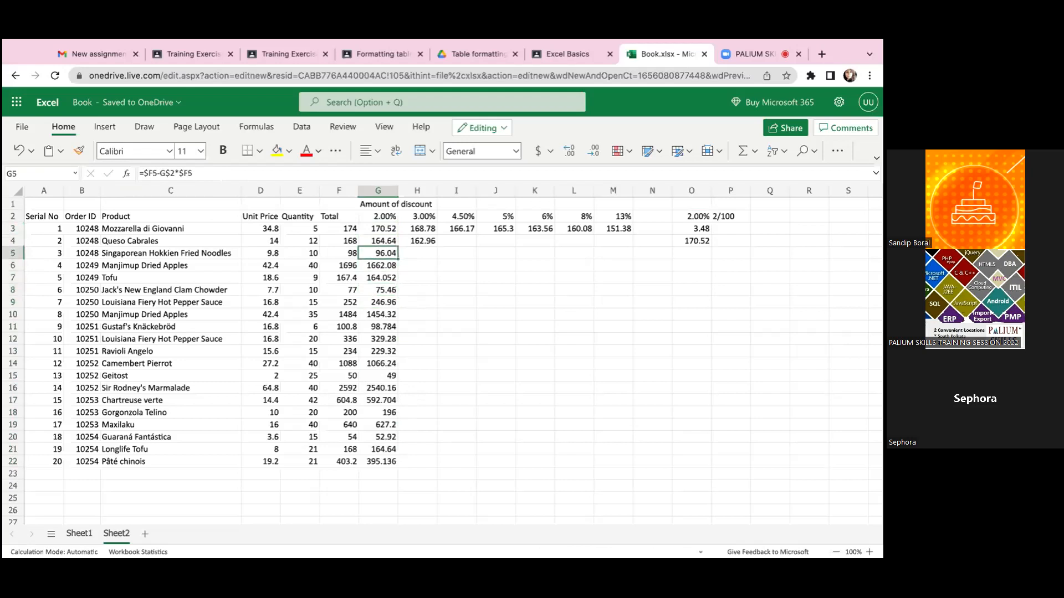
key(Down)
key(Down)
key(Down)
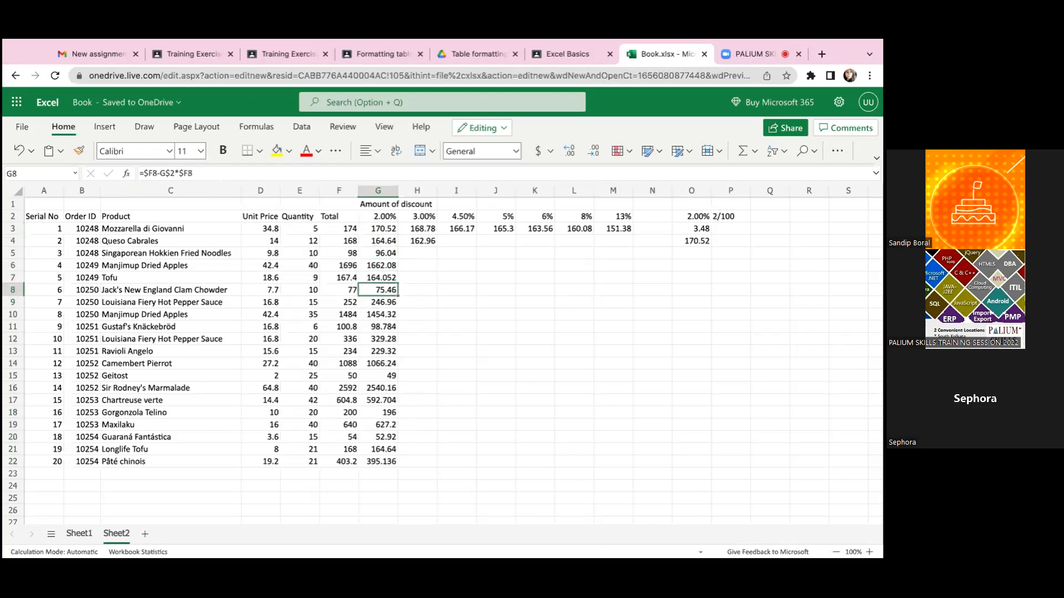
key(Down)
key(Down)
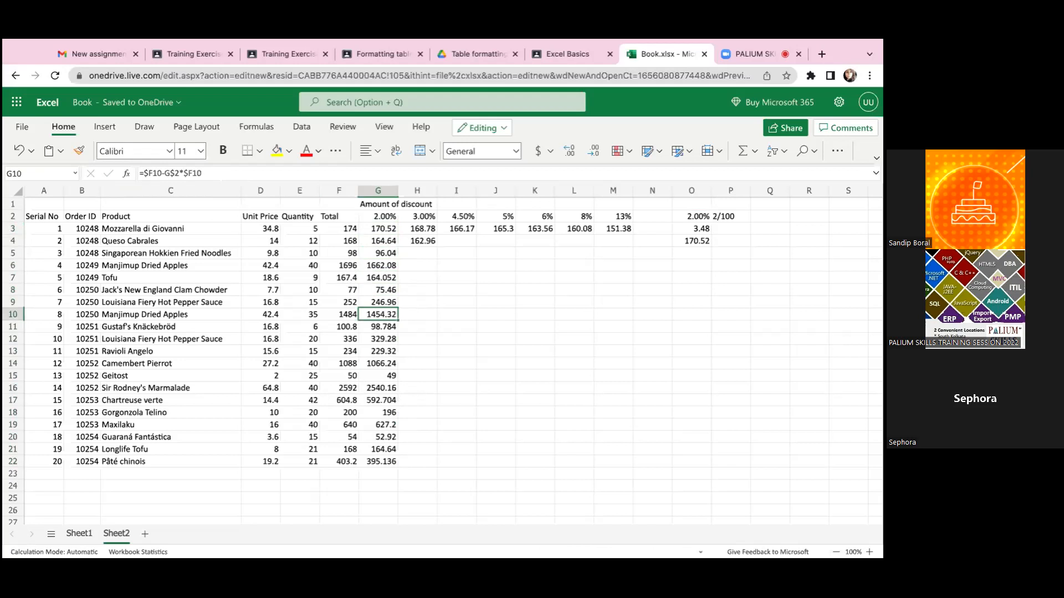
key(Down)
key(Up)
key(Up)
key(Up)
key(Up)
key(Up)
key(Up)
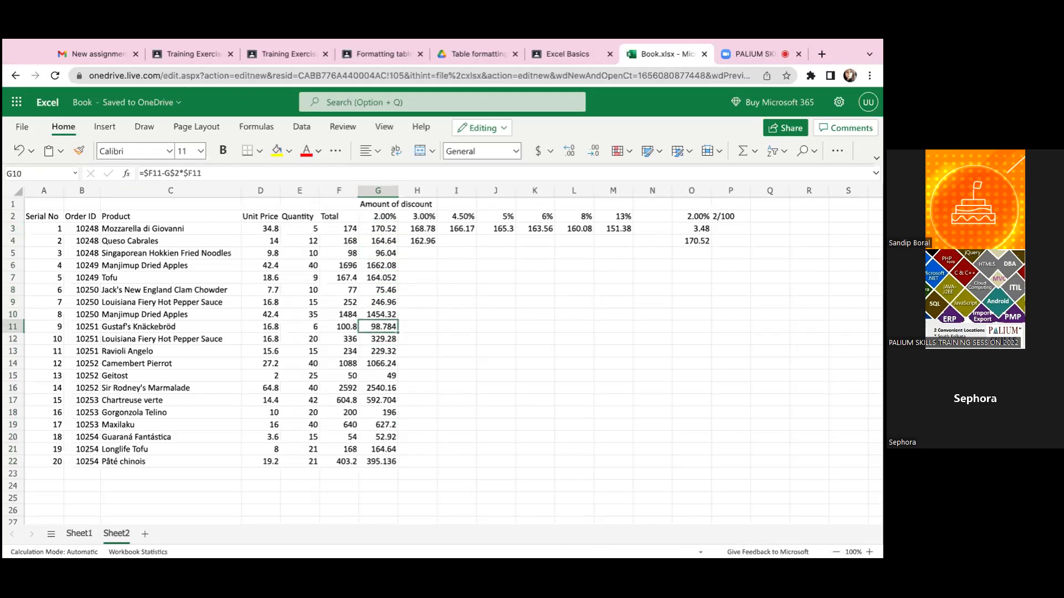
key(Up)
key(Up)
key(Up)
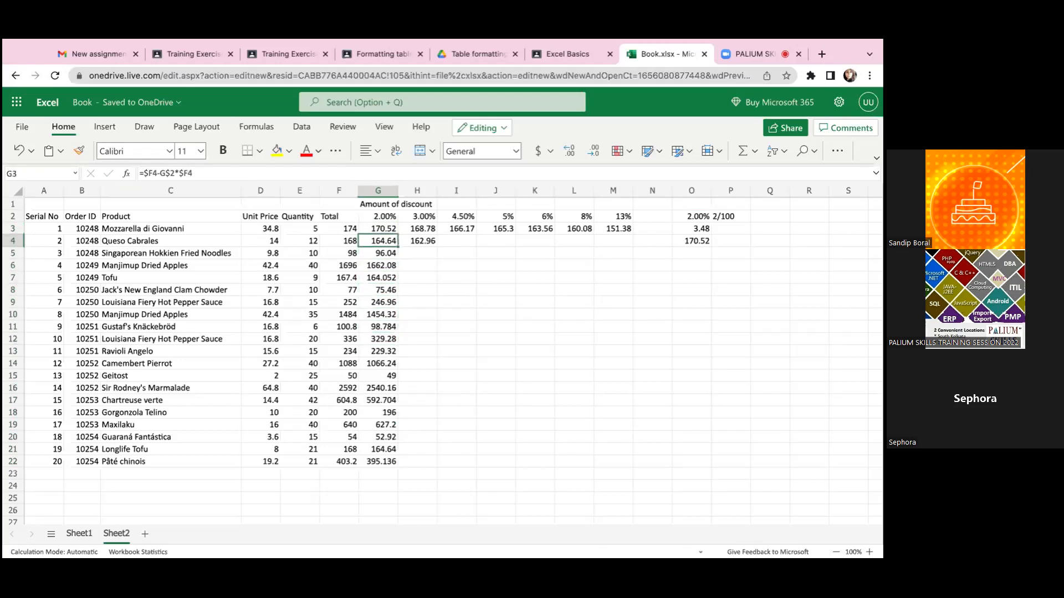
- Compare G3's formula with the cells it refers to, the first product's total in F3 and the discount rate in G2
key(Left)
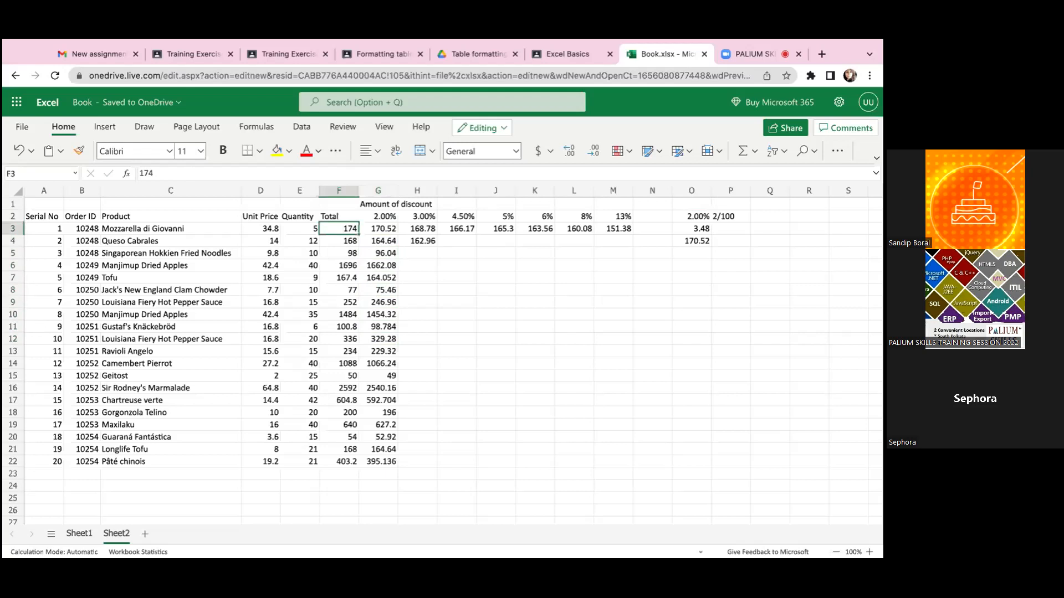
key(Right)
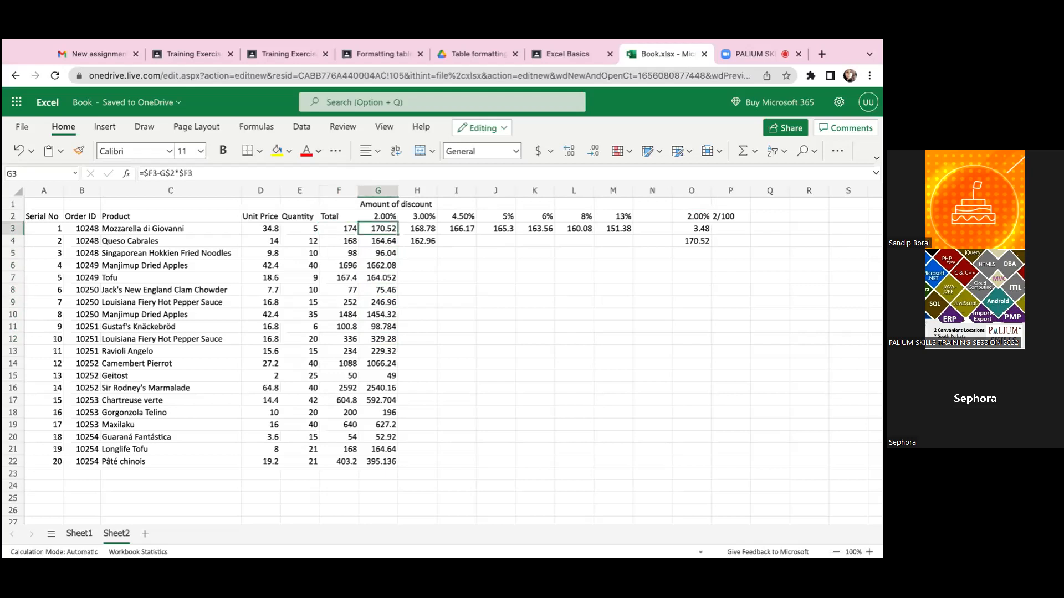
key(Down)
key(Up)
key(Left)
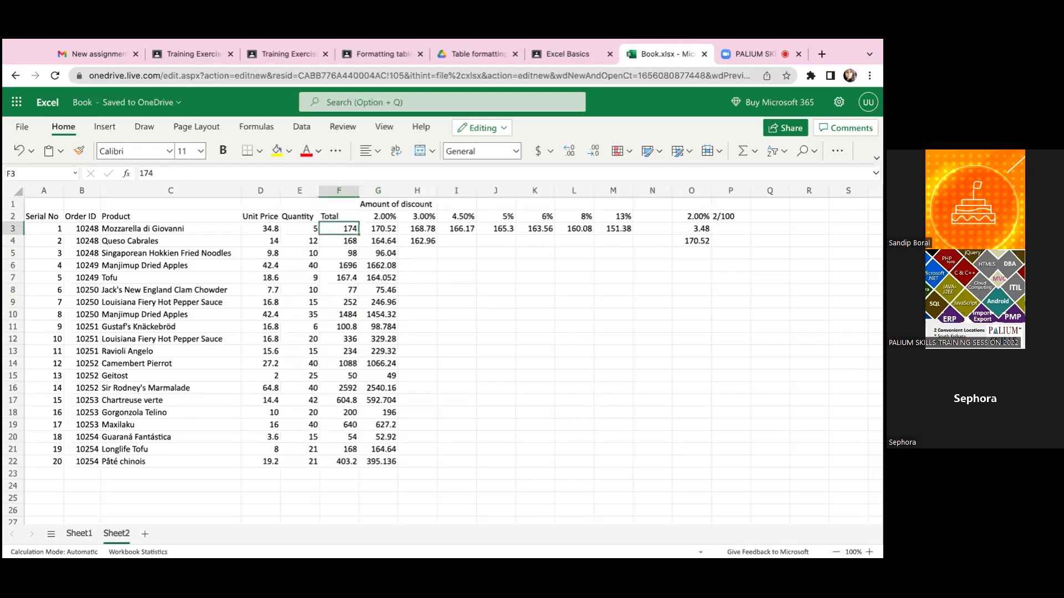
key(Right)
key(Left)
key(Right)
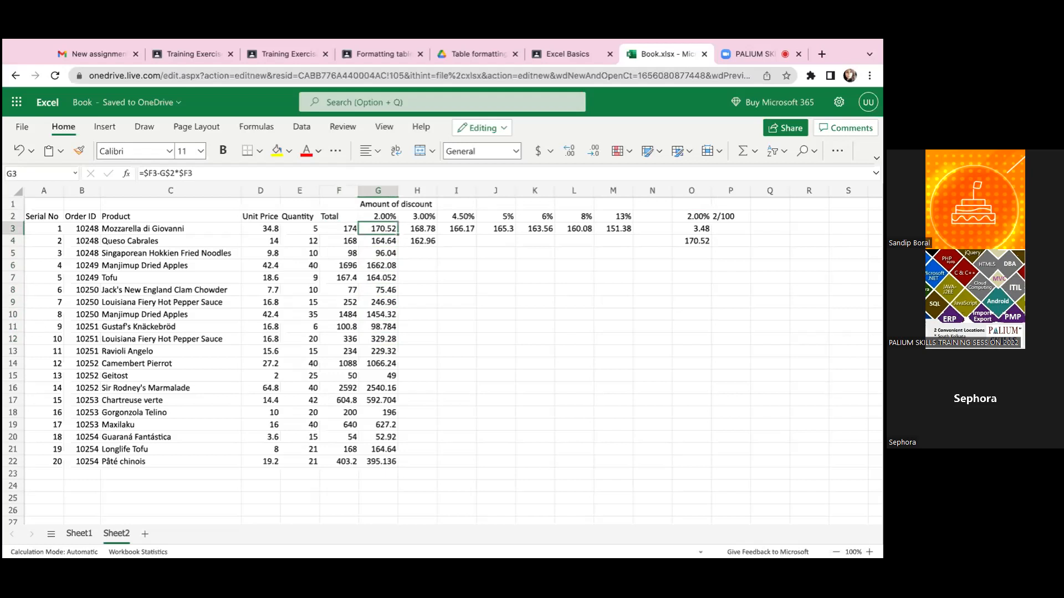
key(Up)
key(Down)
key(Up)
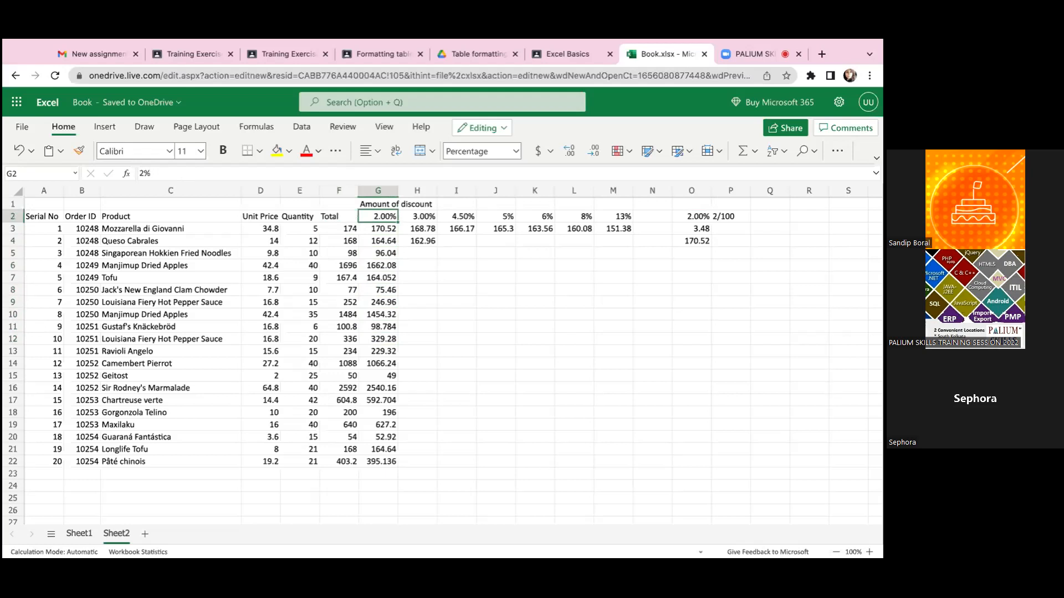
key(Down)
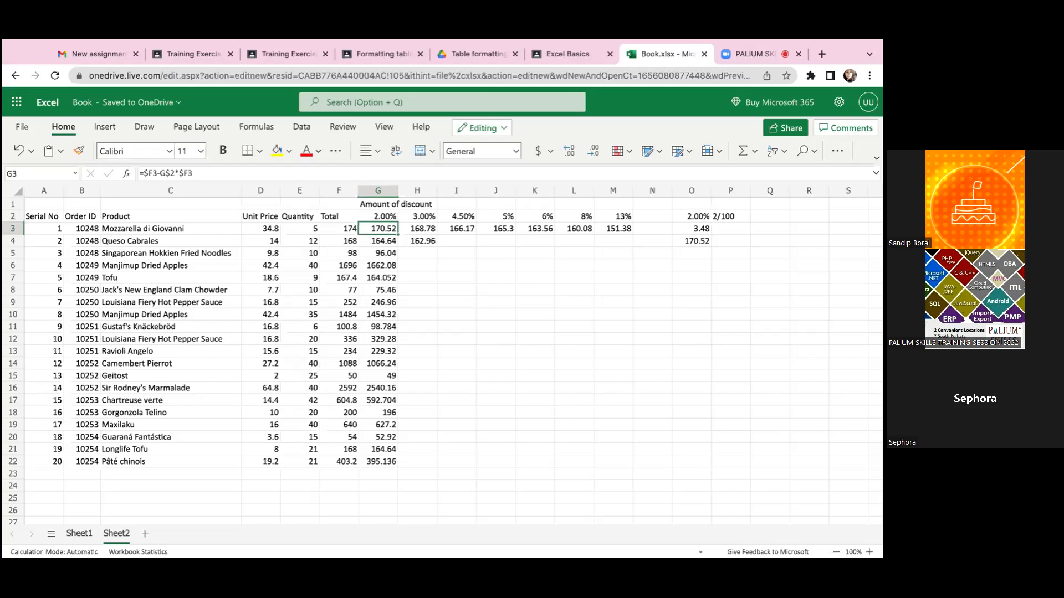
click(378, 216)
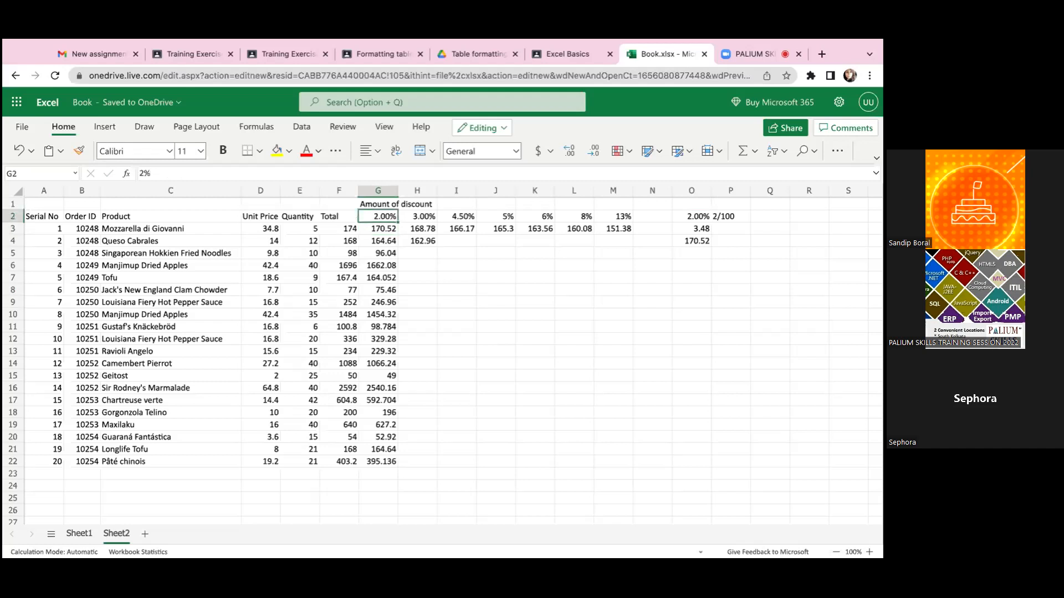
click(378, 228)
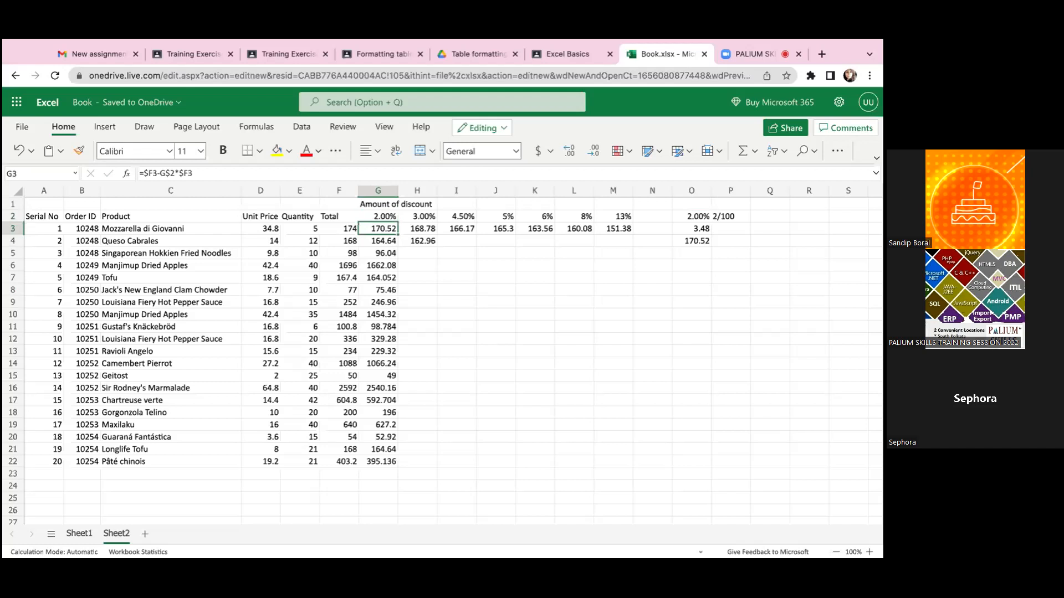
click(377, 217)
click(378, 228)
key(Left)
key(Up)
key(Right)
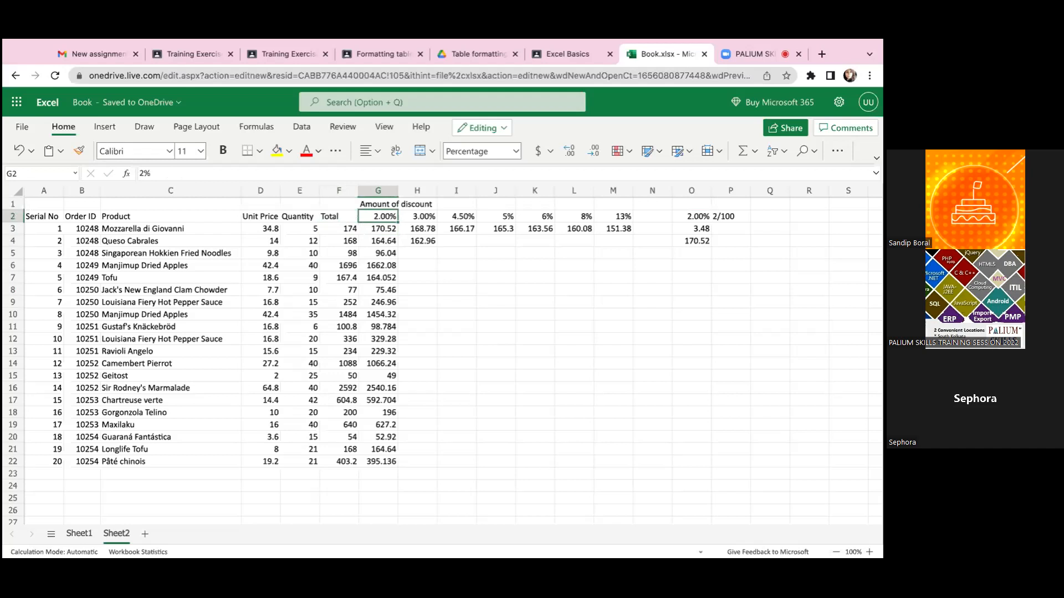
key(Down)
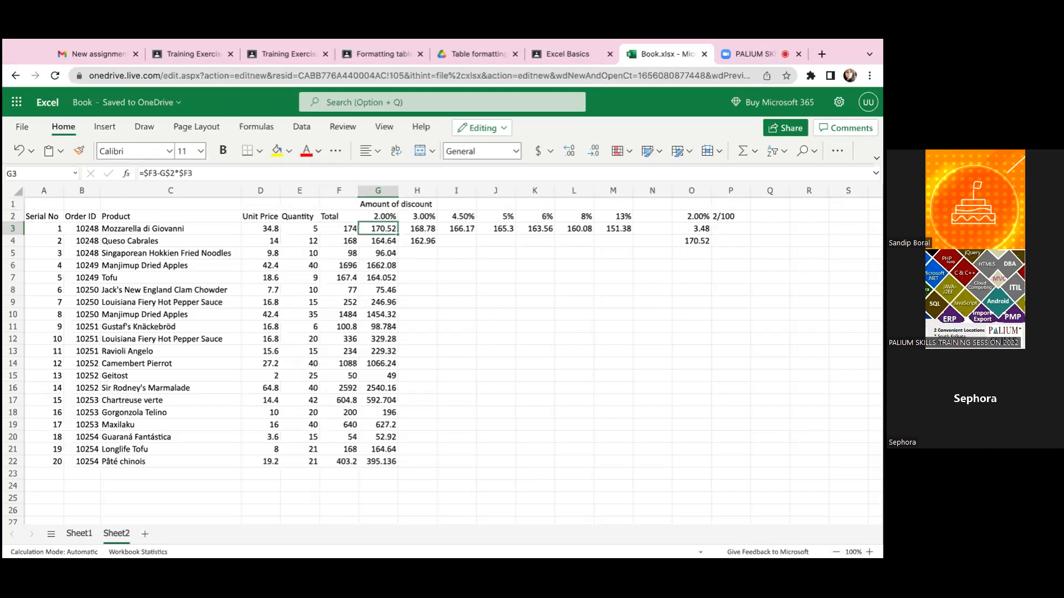
- Examine the references in the row 3 discount formulas from H3 to J3, checking them against F3 and the rates in row 2
click(417, 229)
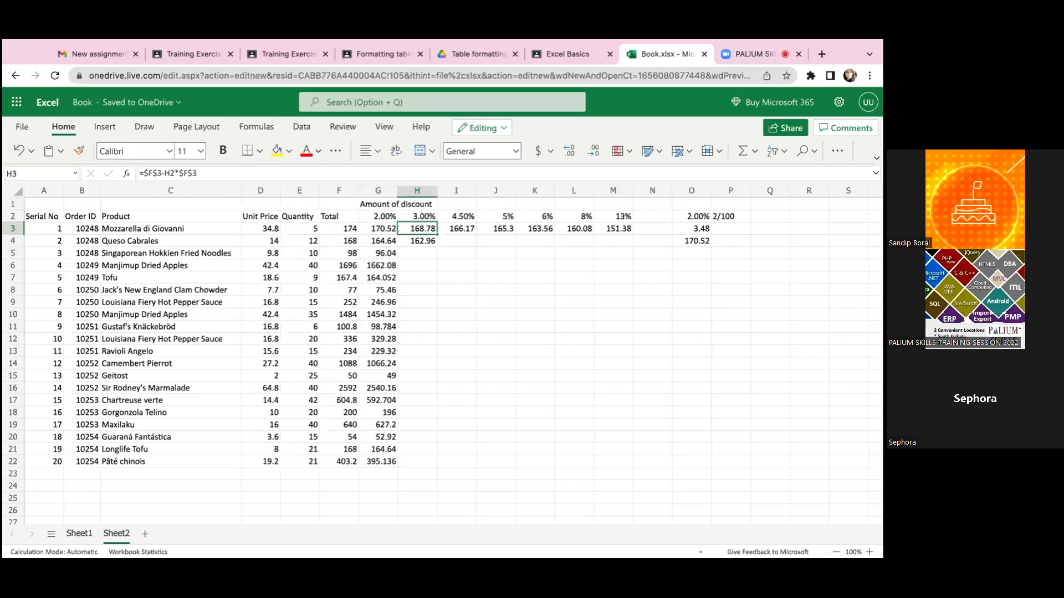
key(Left)
key(Left)
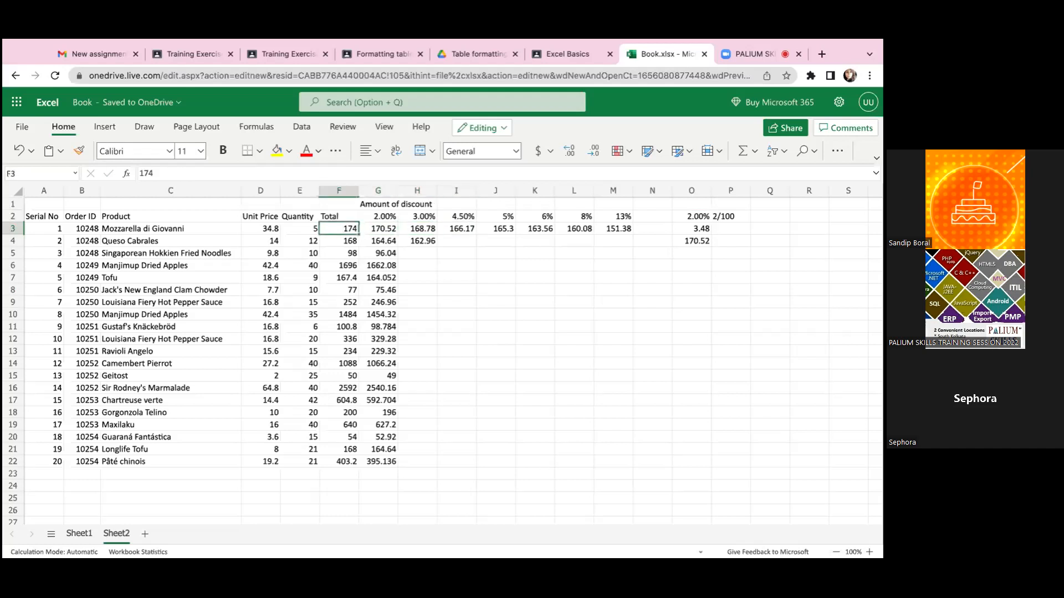
key(Right)
key(Right)
key(Right)
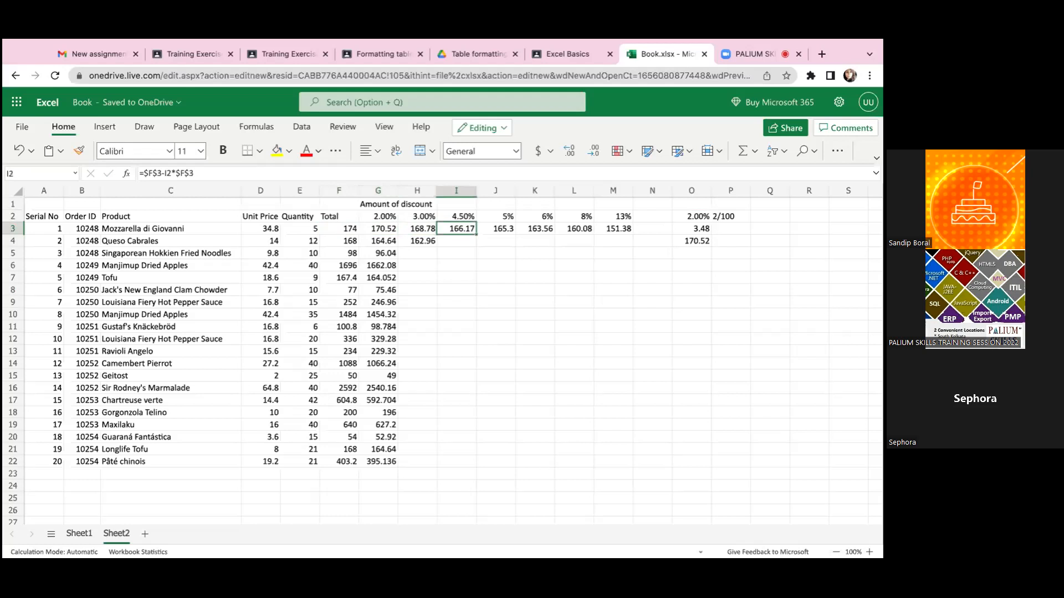
key(Up)
key(Up)
key(Down)
key(Down)
key(Down)
key(Up)
key(Right)
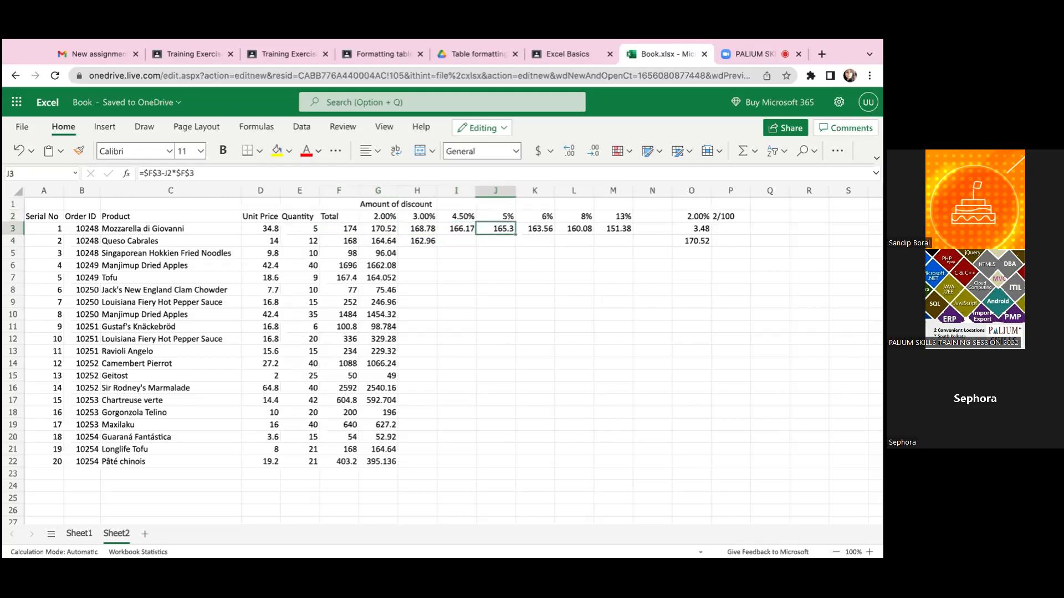
- Check the mixed references in G3's formula against the first product's total in F3 and the 2% rate in G2
key(Right)
key(Left)
key(Left)
key(Left)
key(Left)
key(Left)
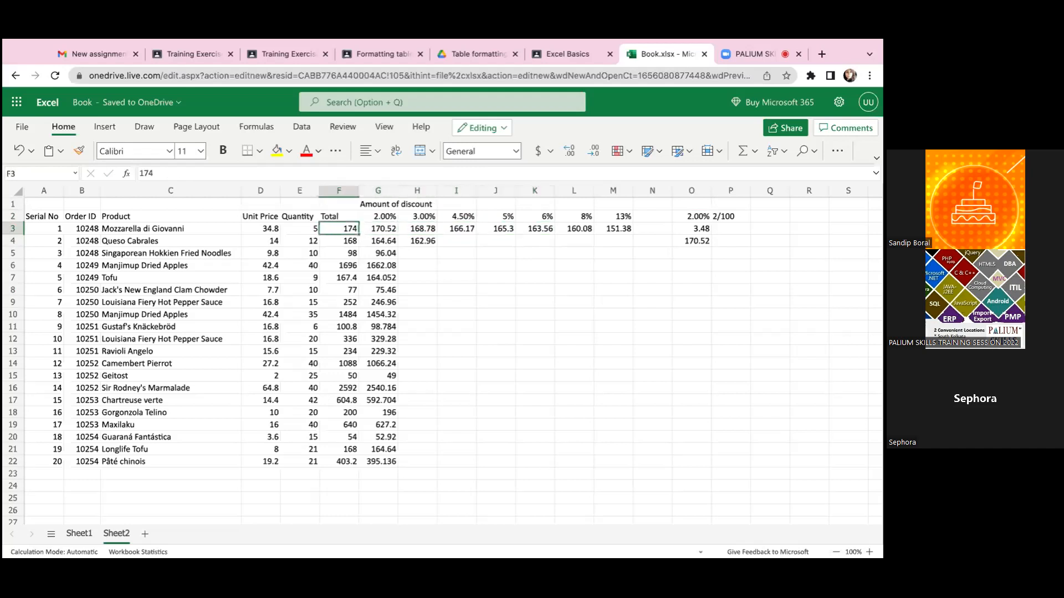
key(Up)
key(Right)
key(Down)
key(Left)
key(Right)
key(Left)
key(Right)
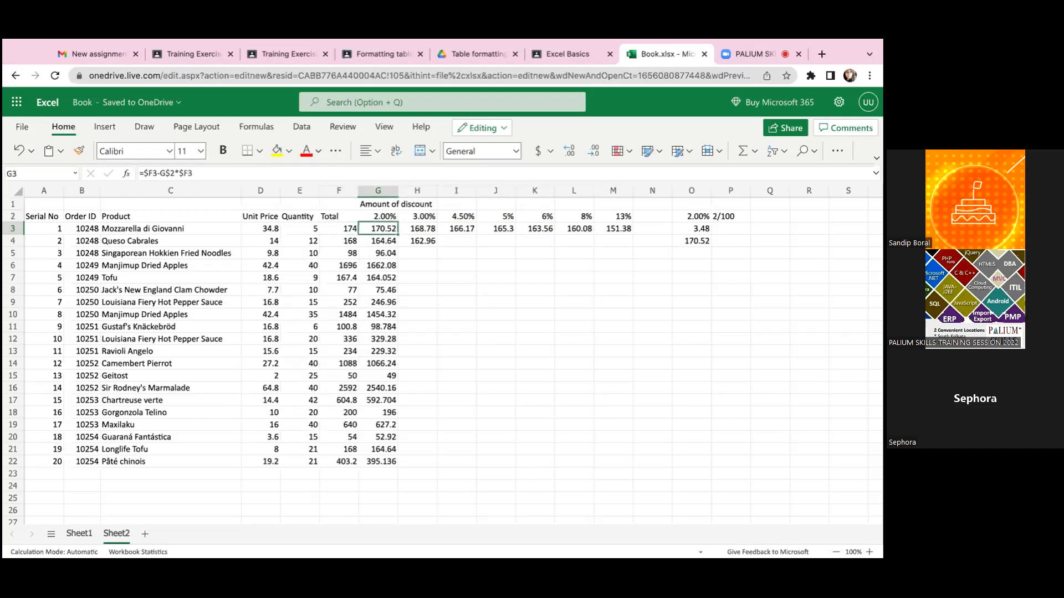
key(Up)
key(Down)
key(Up)
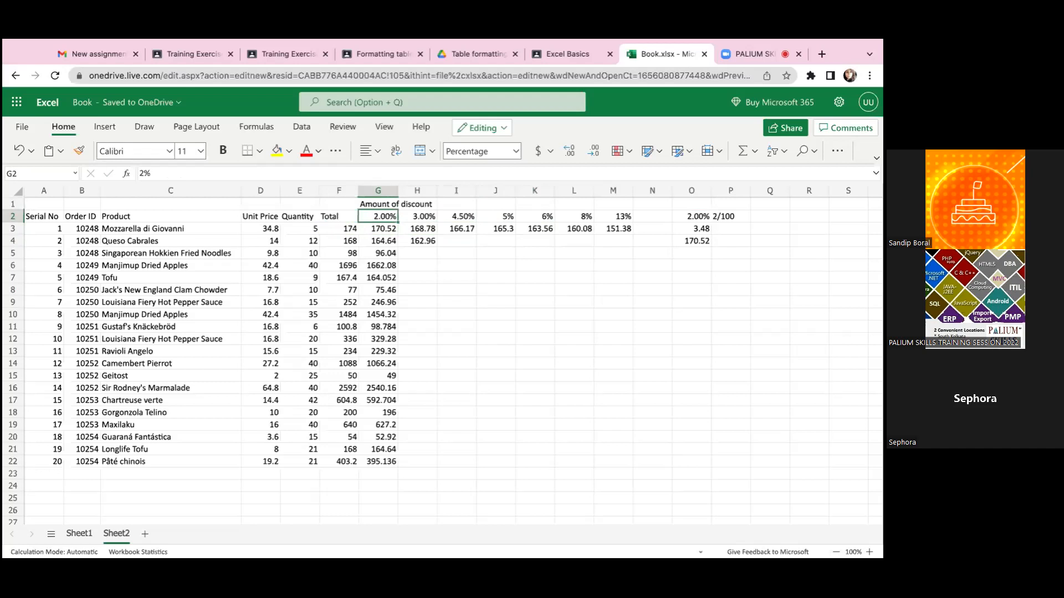
key(Down)
key(Left)
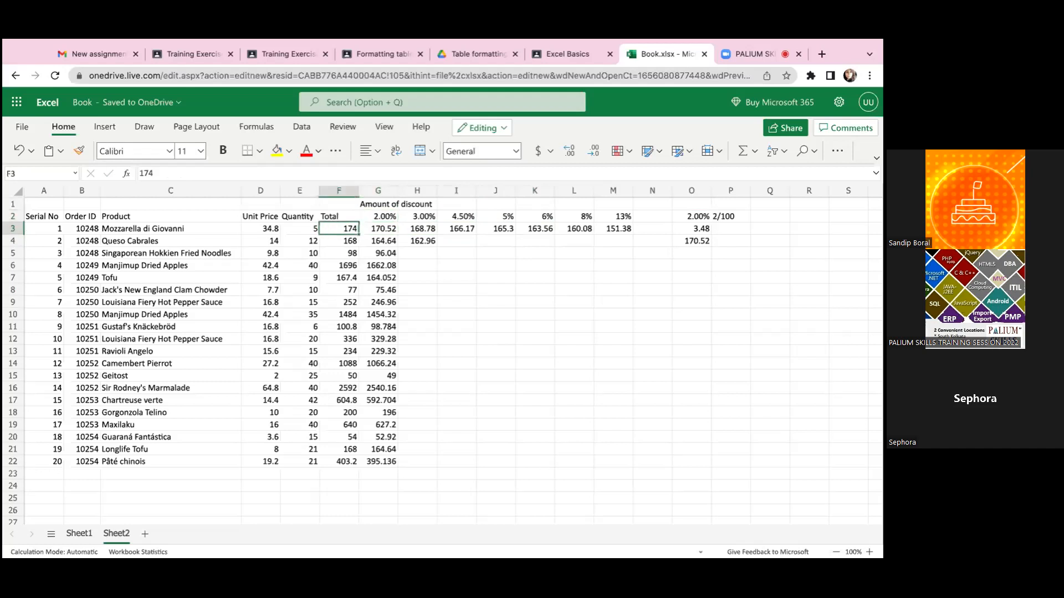
key(Right)
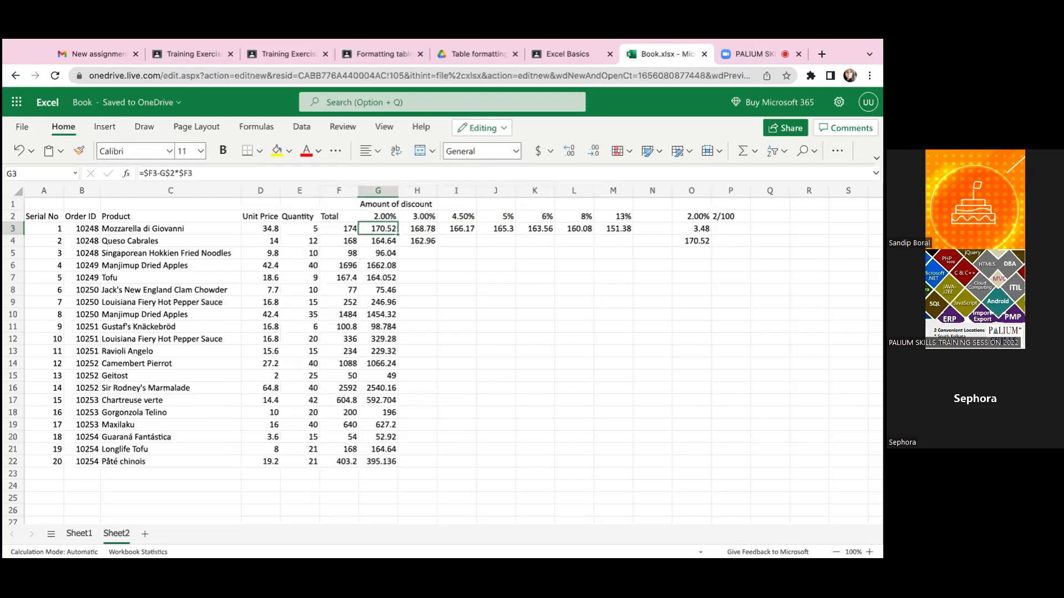
key(Up)
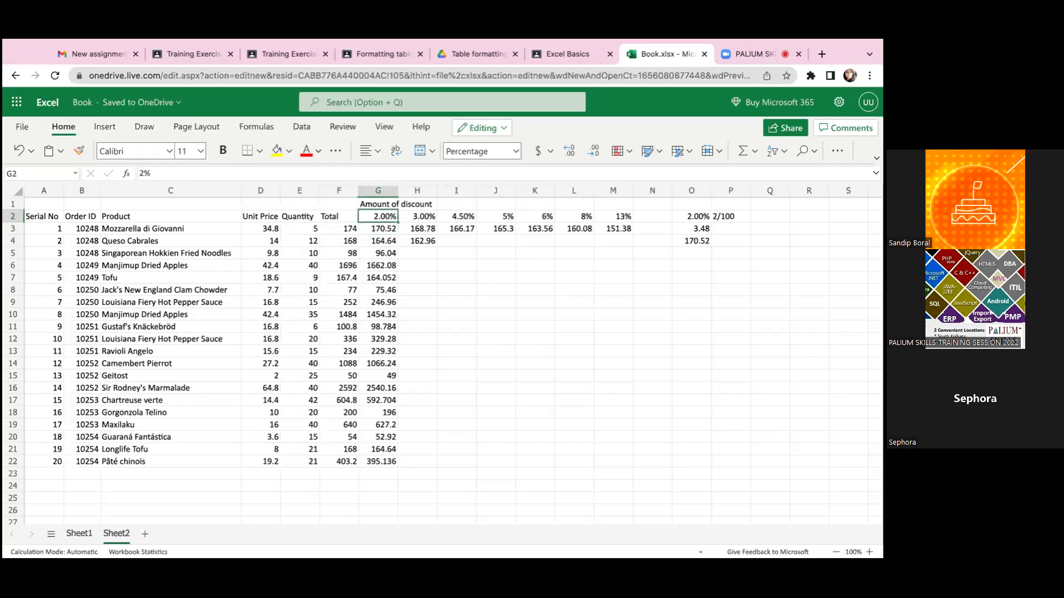
- Trace G3's row-locked reference to the rate in G2 and its column-locked total reference along F3 and F4
key(Down)
key(Up)
key(Down)
key(Up)
key(Down)
key(Up)
key(Down)
key(Left)
key(Down)
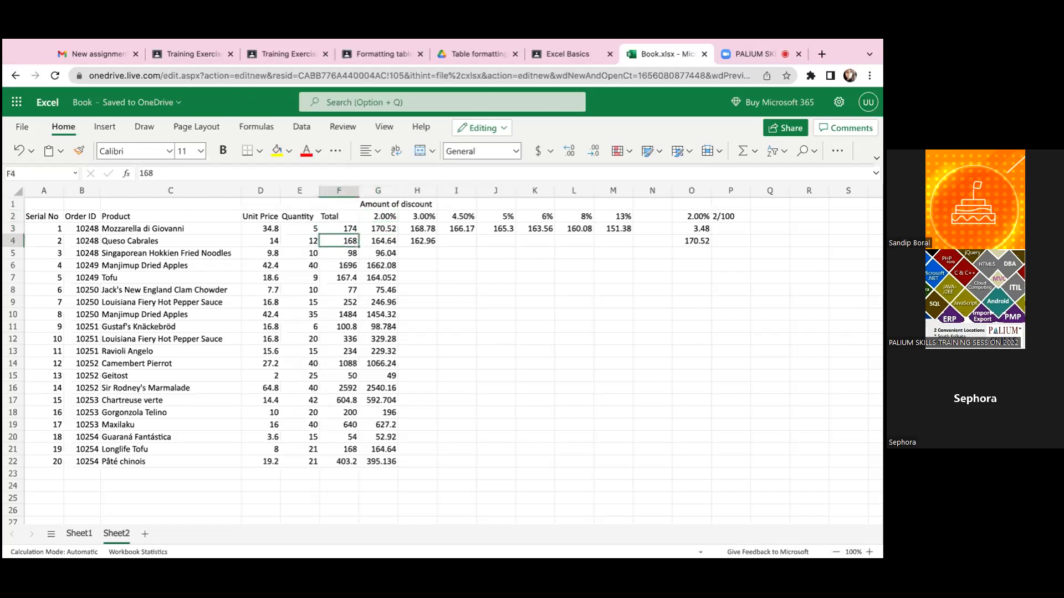
key(Up)
key(Right)
key(Right)
key(Up)
key(Up)
key(Left)
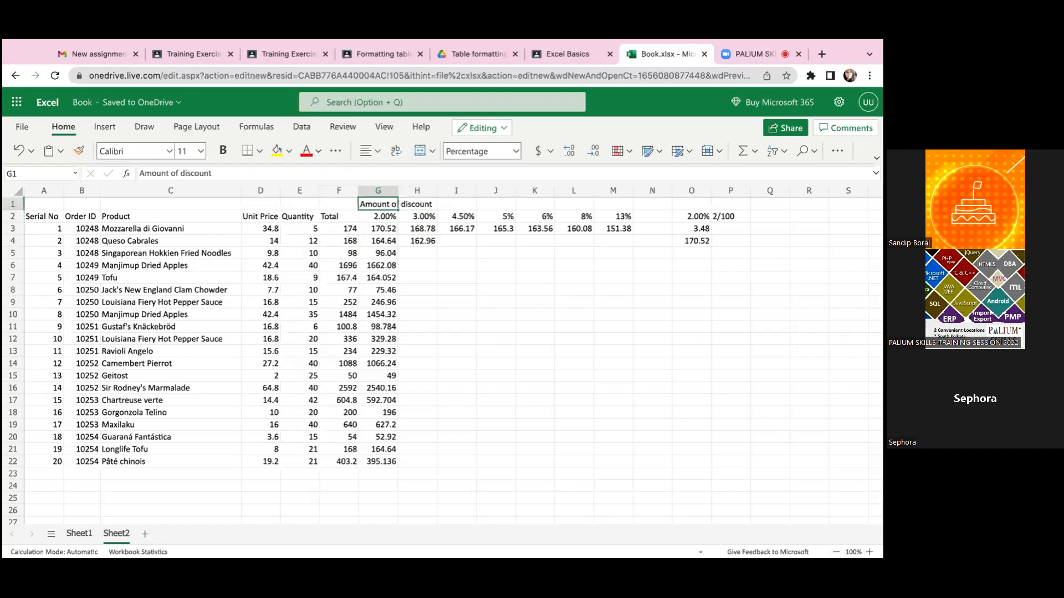
key(Down)
key(Down)
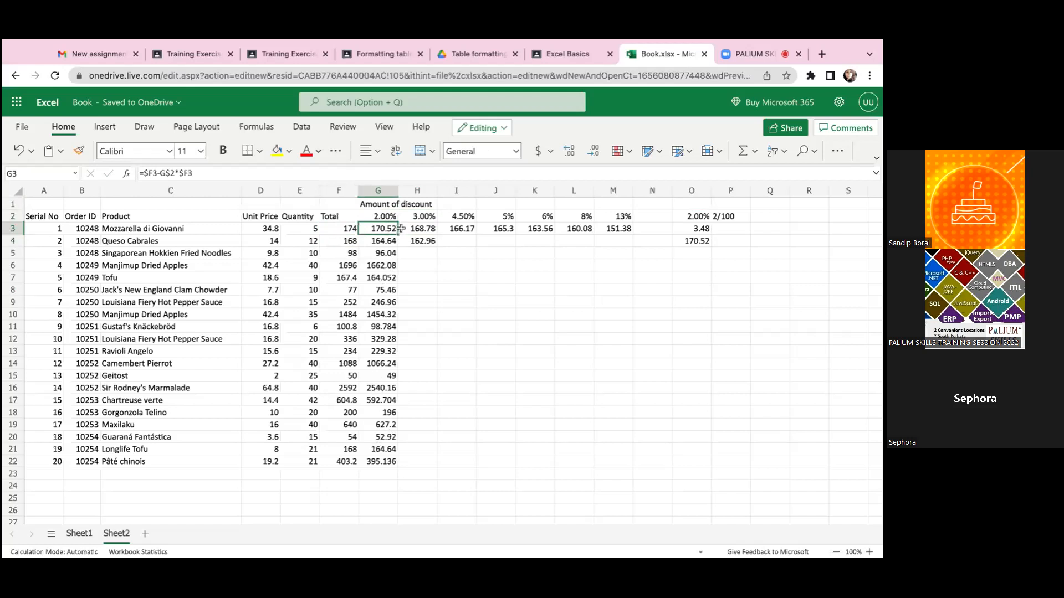
- Compare the mixed references in G3's formula with the absolute F3 references in H3's formula
click(401, 229)
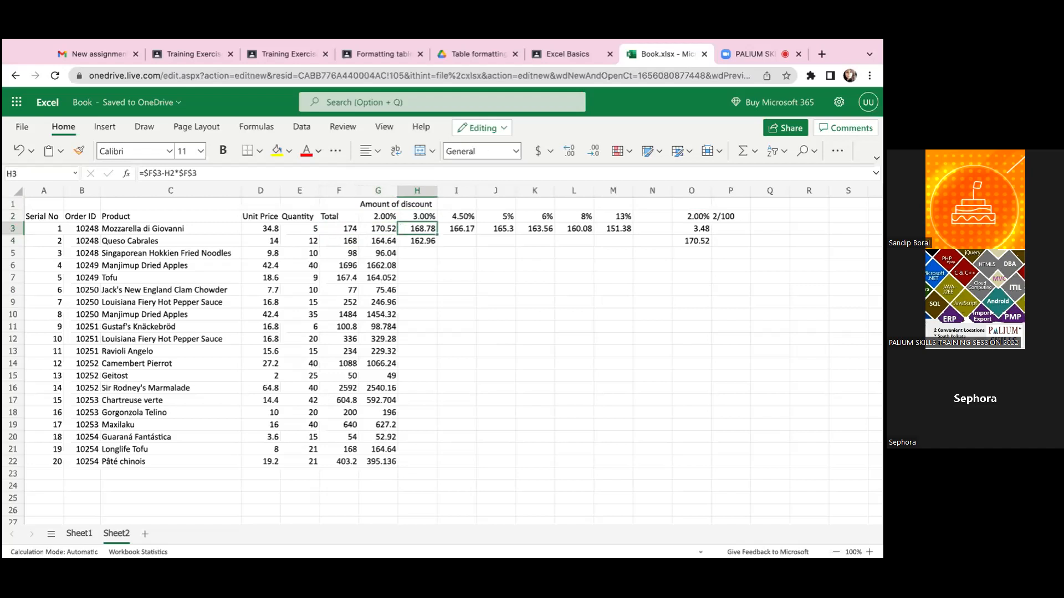
click(378, 228)
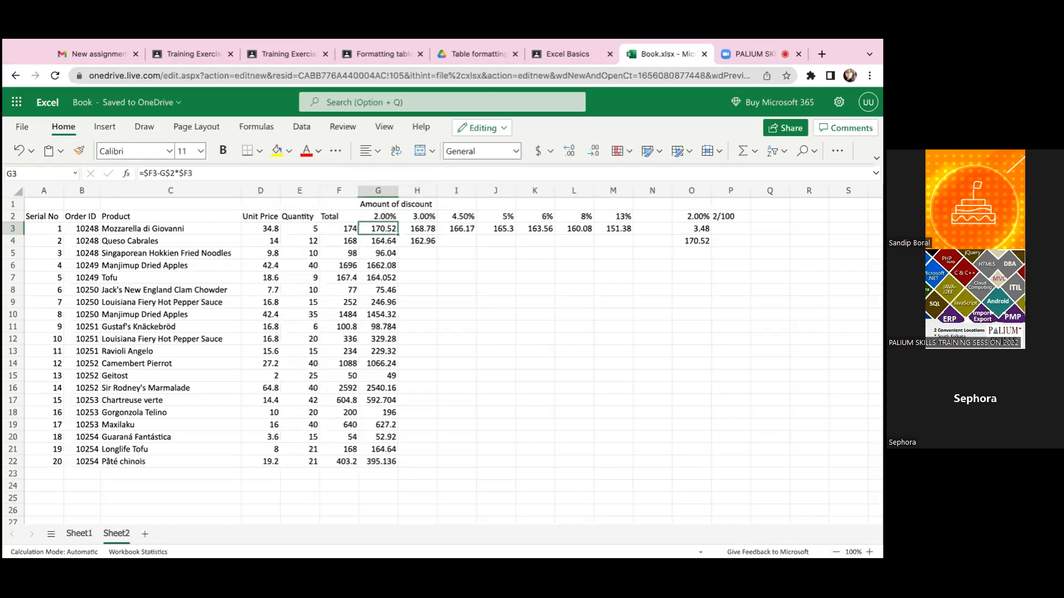
click(417, 229)
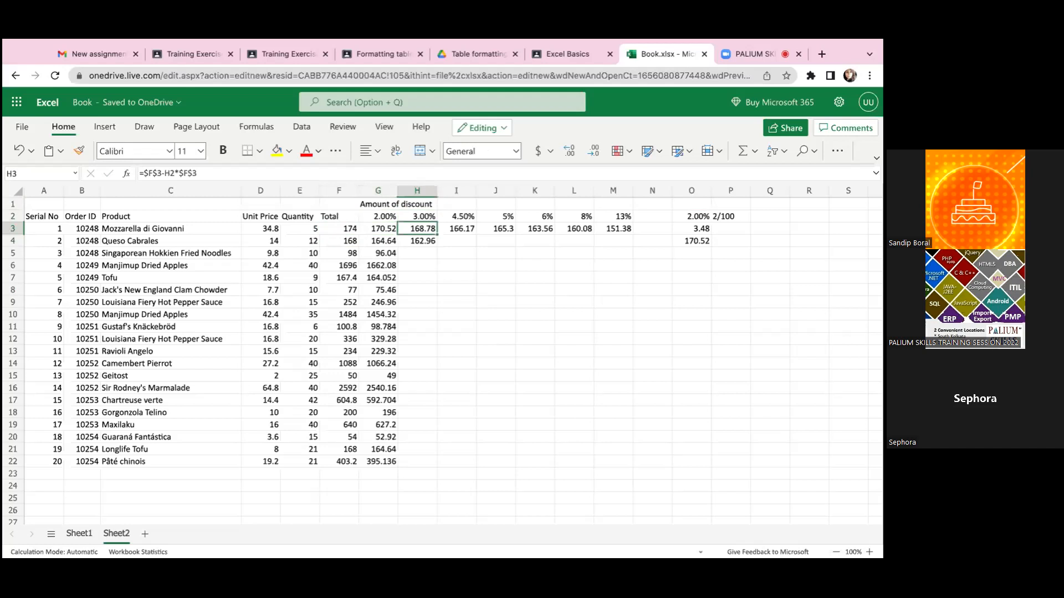
click(378, 229)
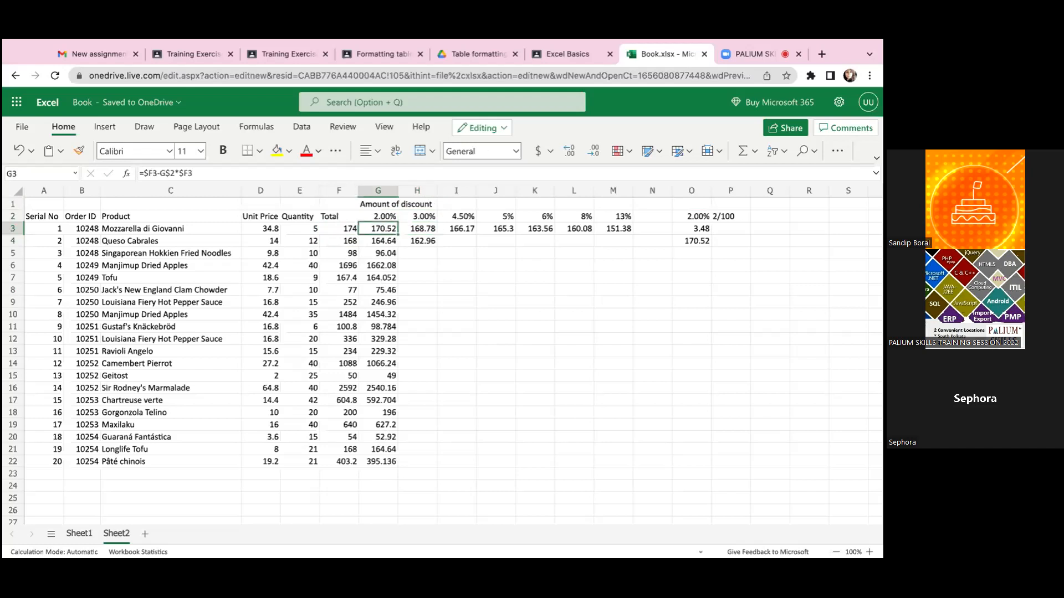
click(417, 228)
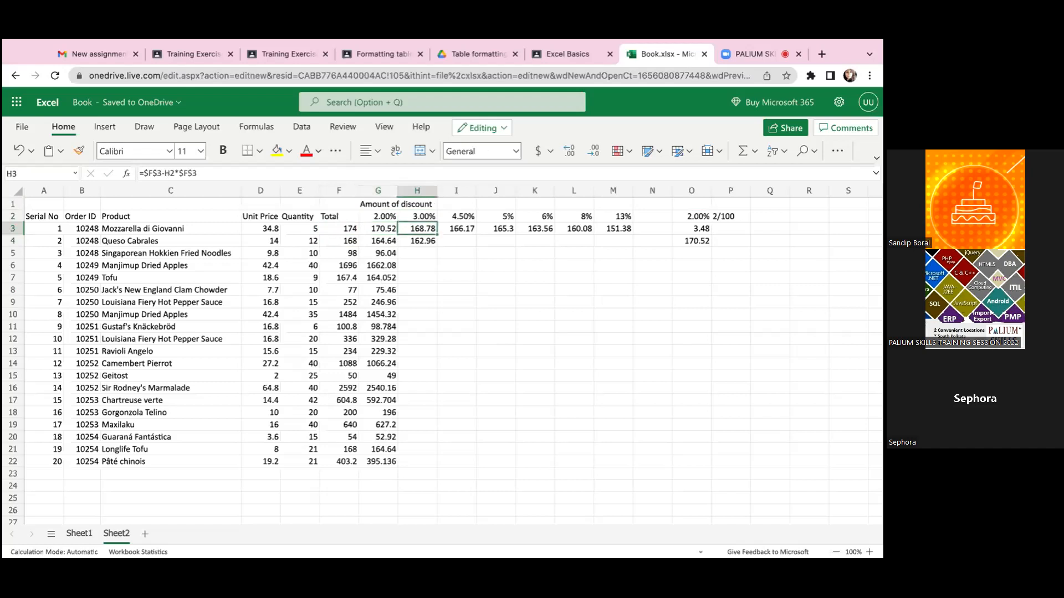
click(378, 228)
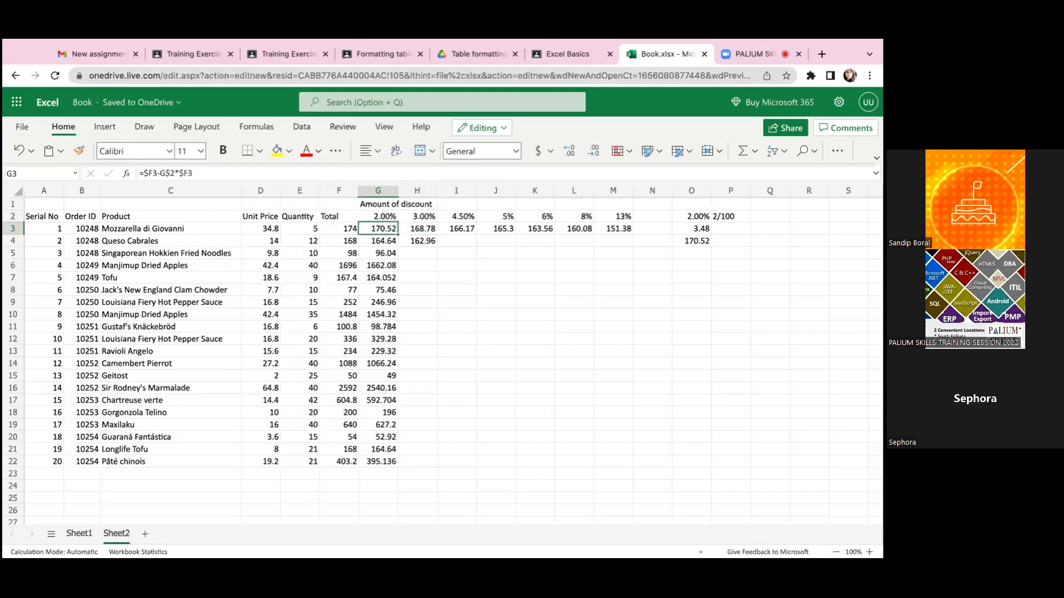
click(417, 228)
click(378, 228)
click(418, 229)
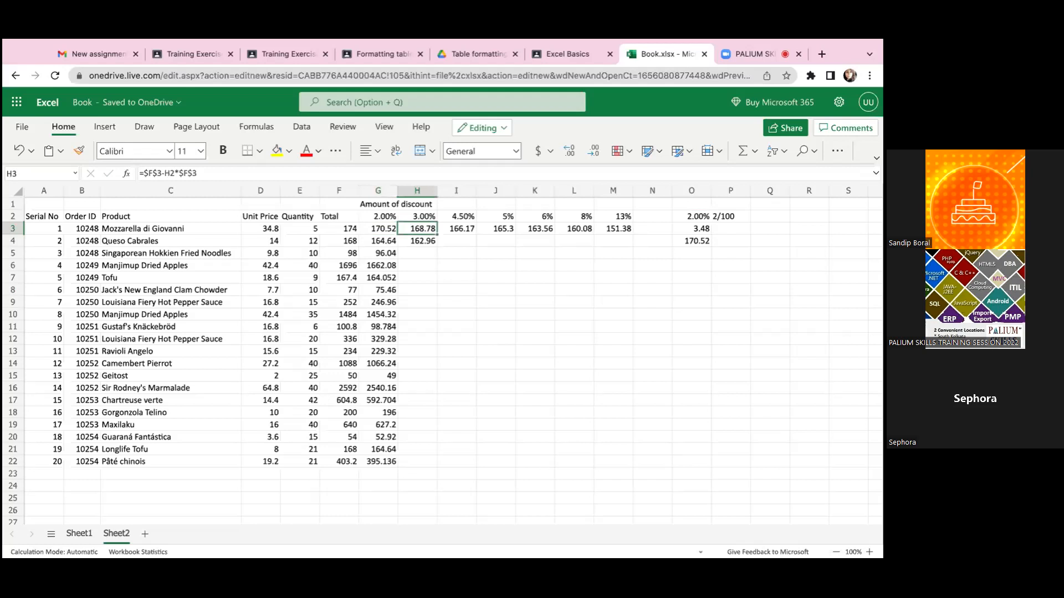
click(378, 228)
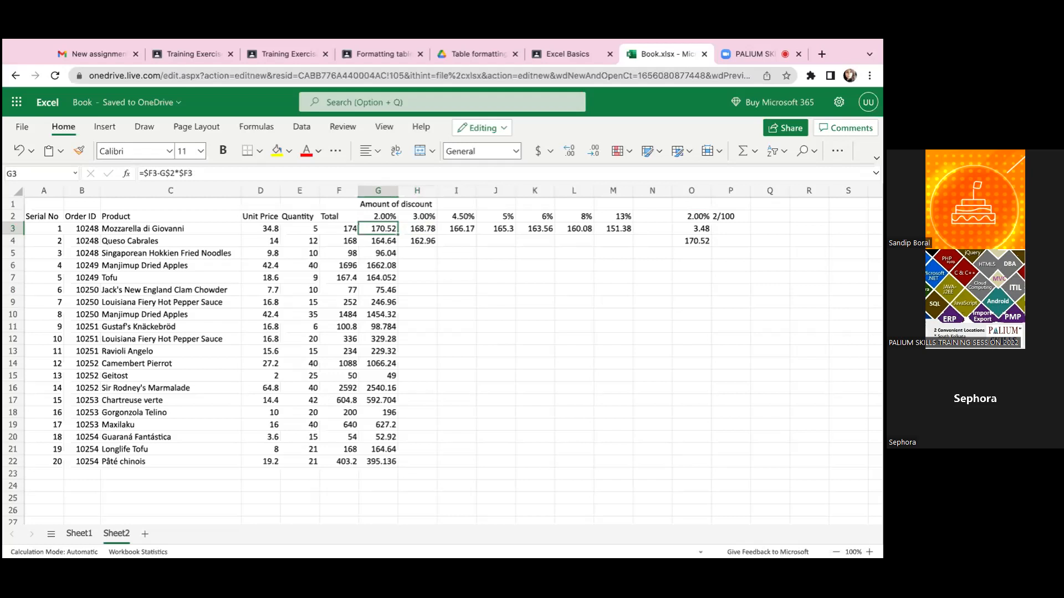
- Examine how the rate reference differs between the formulas in G3, H3 and I3, starting from the rate in G2
click(378, 217)
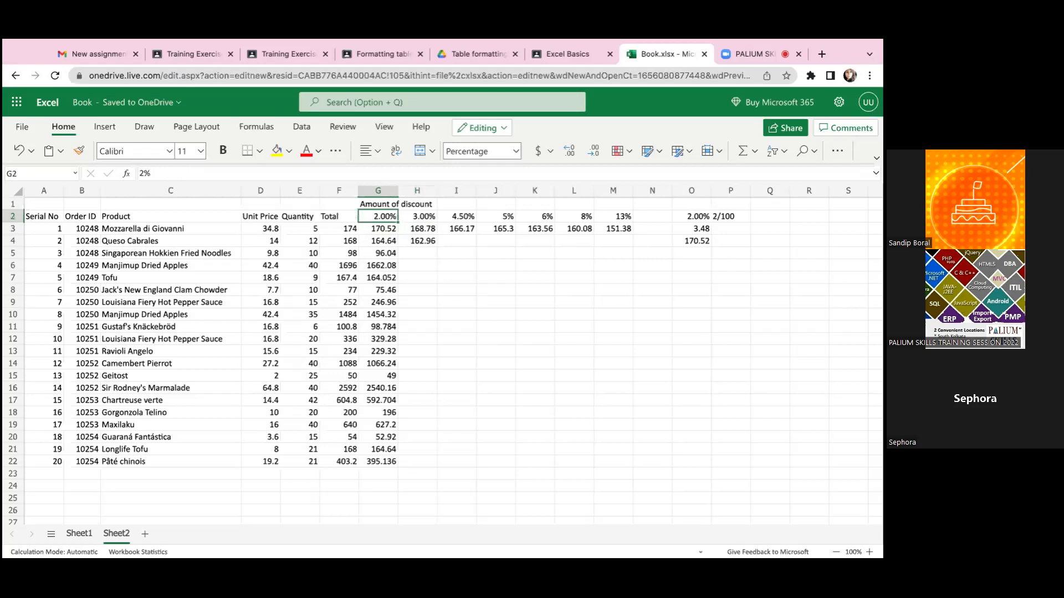
click(378, 228)
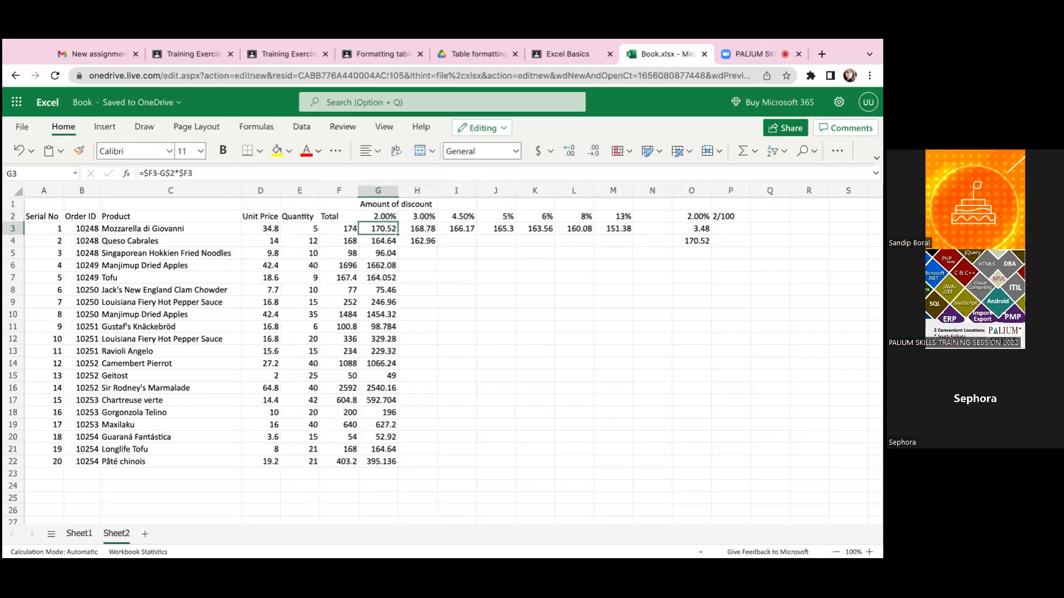
click(417, 229)
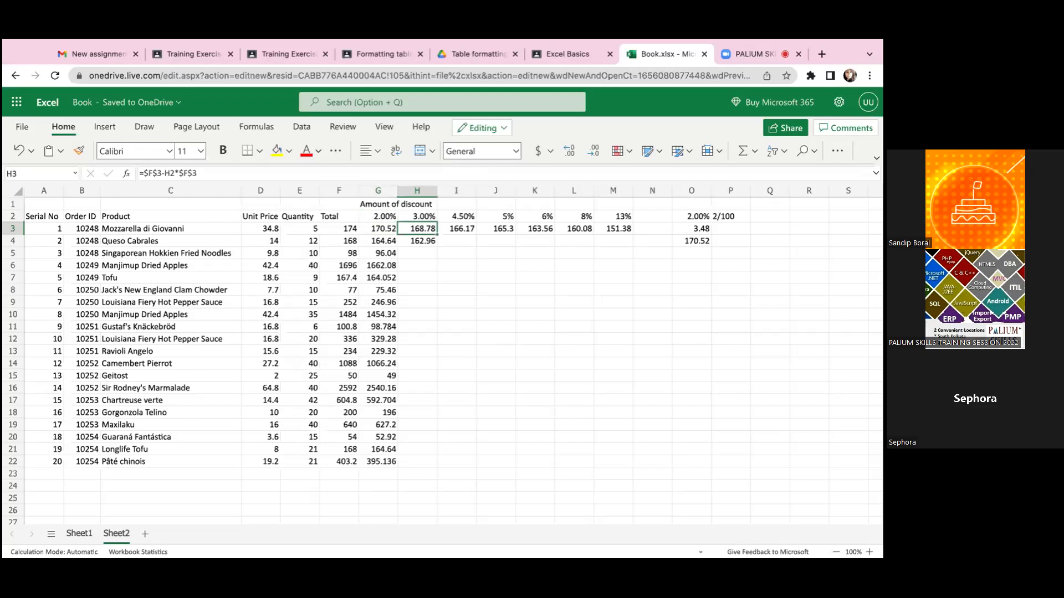
click(378, 229)
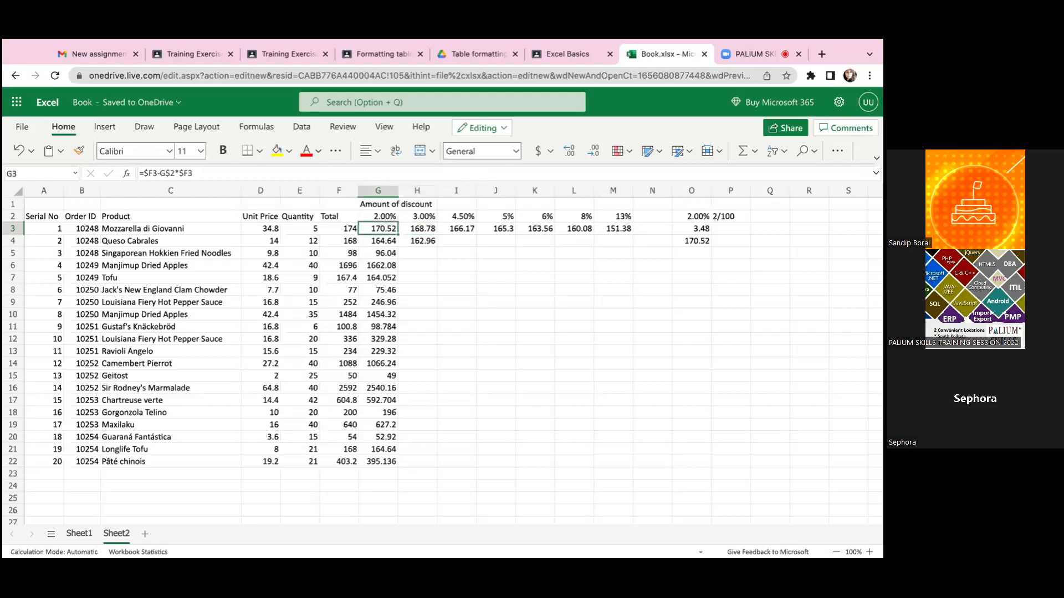
click(417, 229)
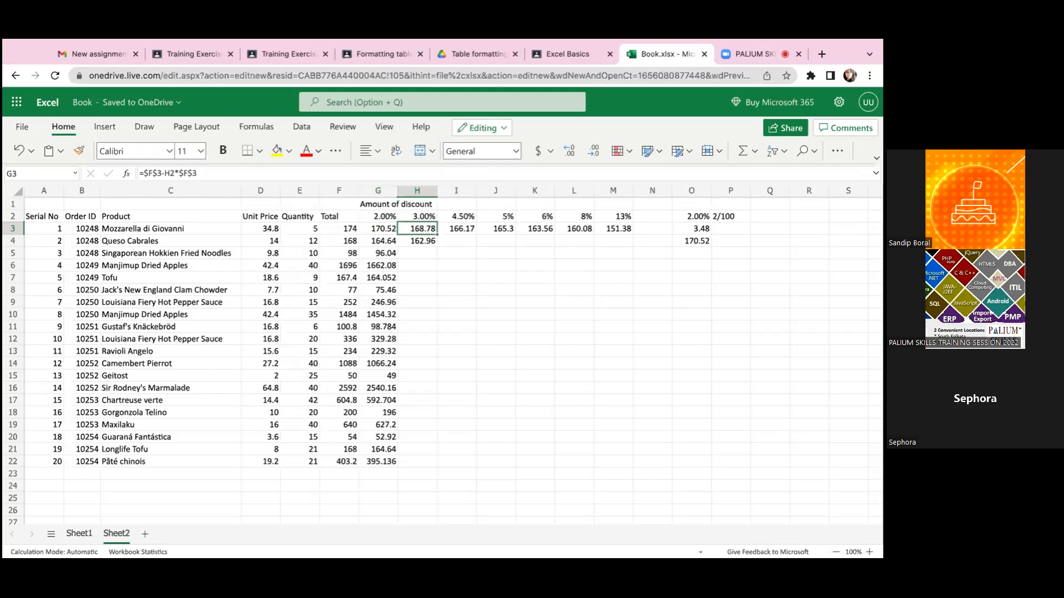
click(378, 229)
click(418, 229)
click(456, 228)
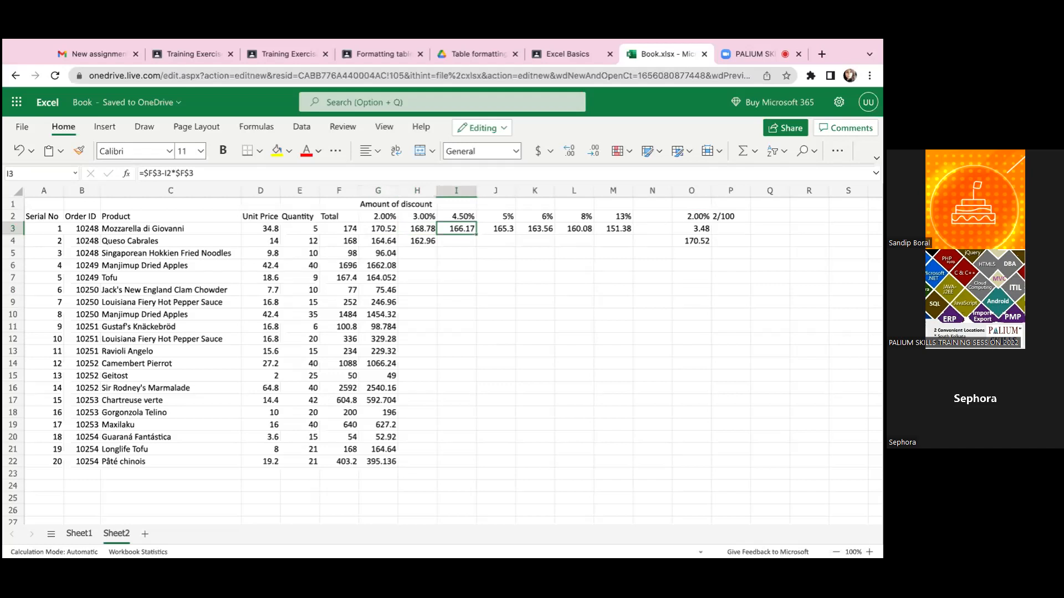
- Examine the discount rates across row 2, from the 2% rate in G2 to the 8% rate in L2 and back
key(Left)
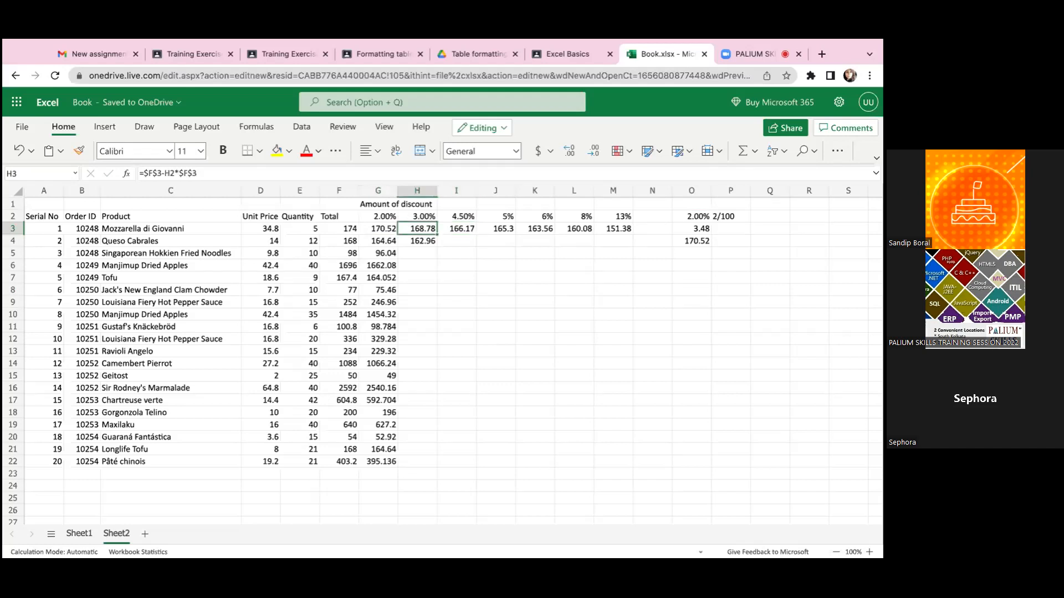
key(Up)
key(Left)
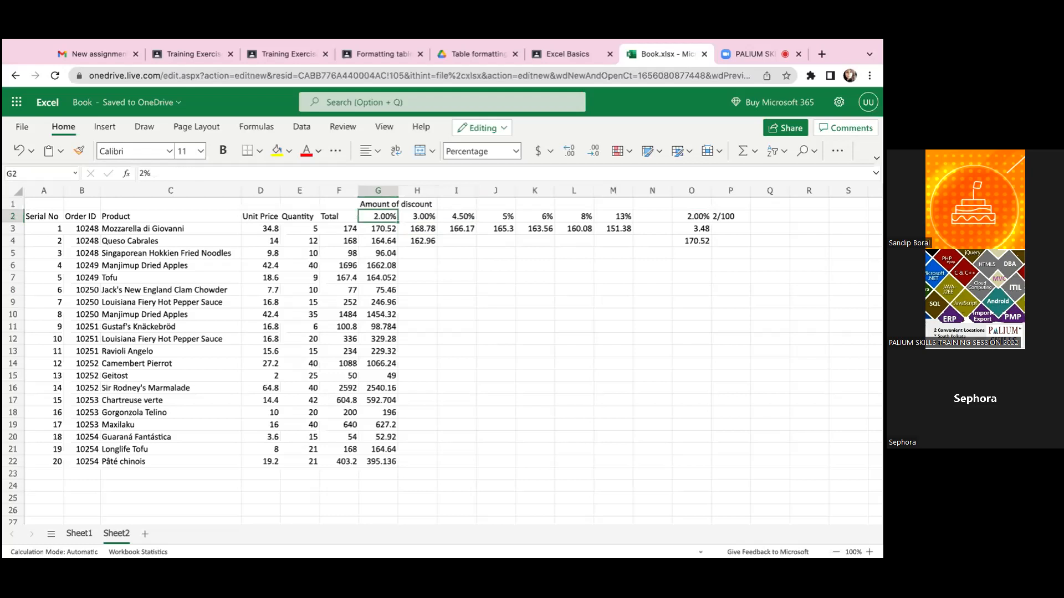
key(Right)
key(Right)
key(Right)
key(Right)
key(Right)
key(Right)
key(Left)
key(Left)
key(Left)
key(Left)
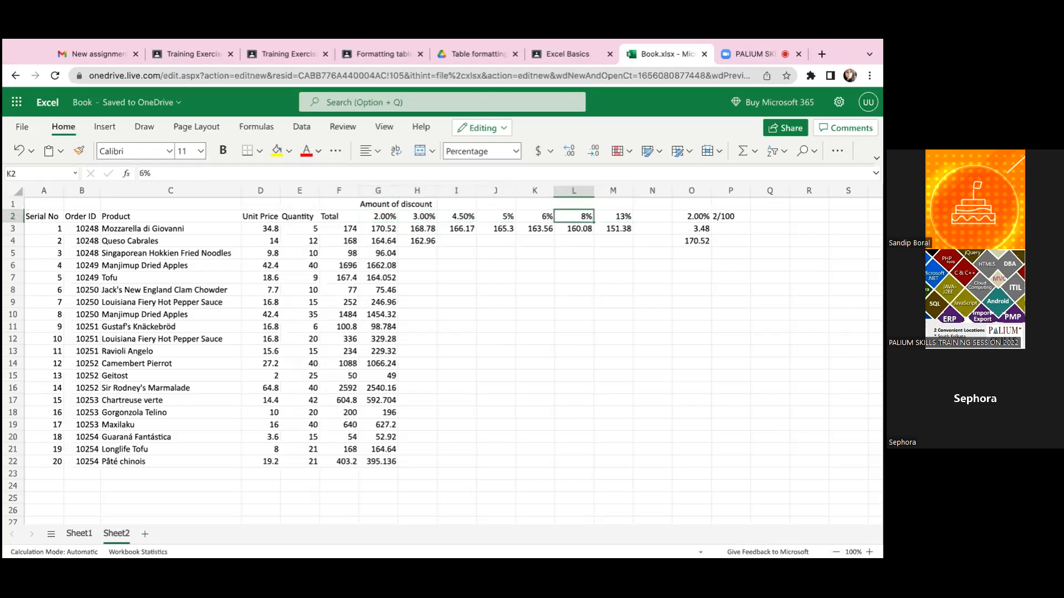
key(Left)
key(Left)
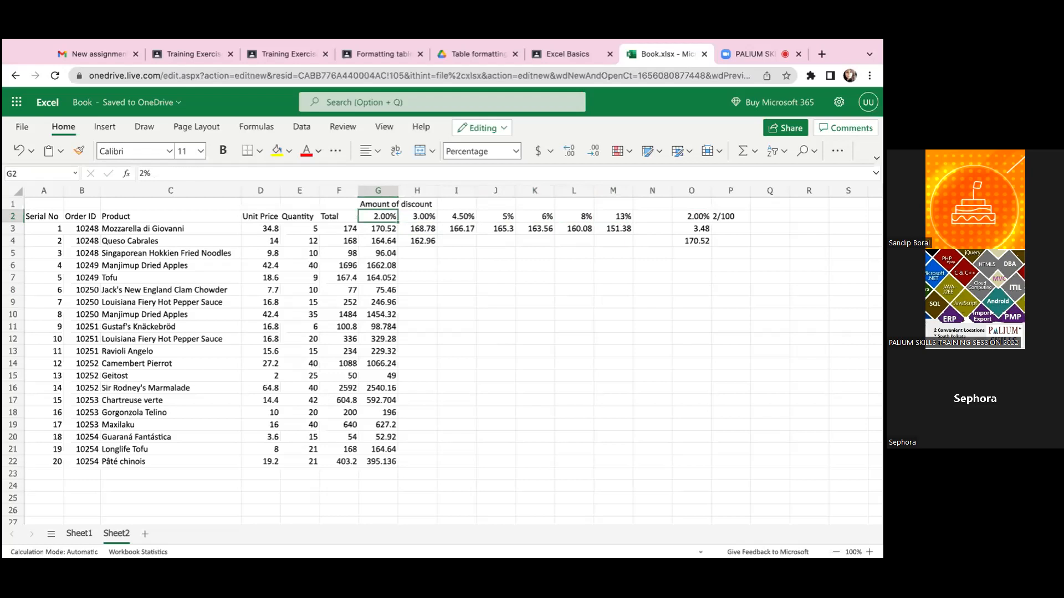
key(Right)
key(Right)
key(Left)
key(Left)
key(Left)
key(Left)
key(Left)
key(Left)
key(Left)
key(Left)
key(Right)
key(Right)
key(Right)
key(Right)
key(Right)
key(Right)
key(Right)
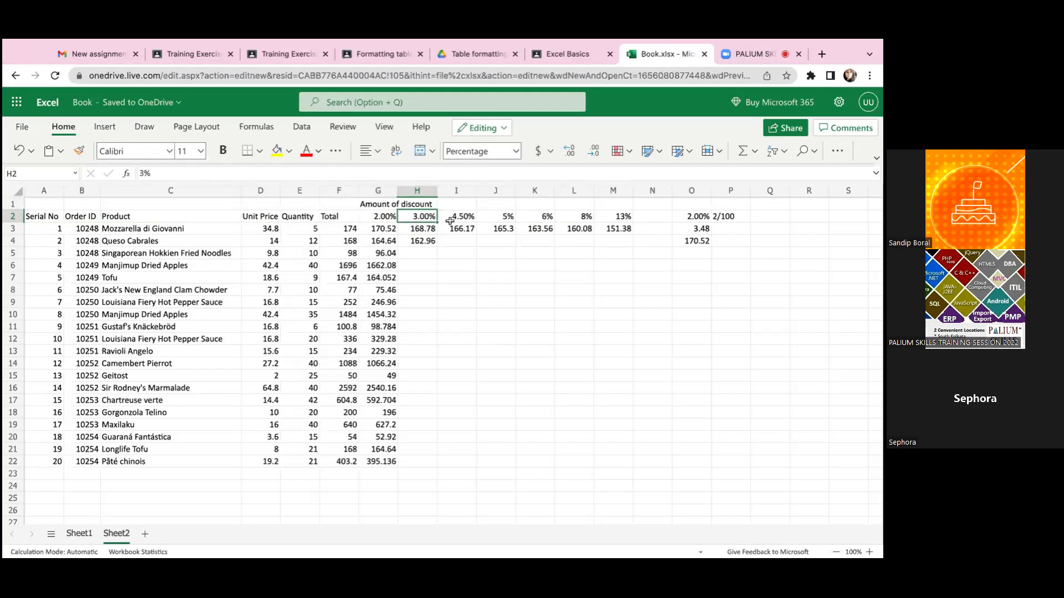
- Inspect the cells referenced by the discount formulas in H3 and I3, and view J3's formula
double_click(422, 228)
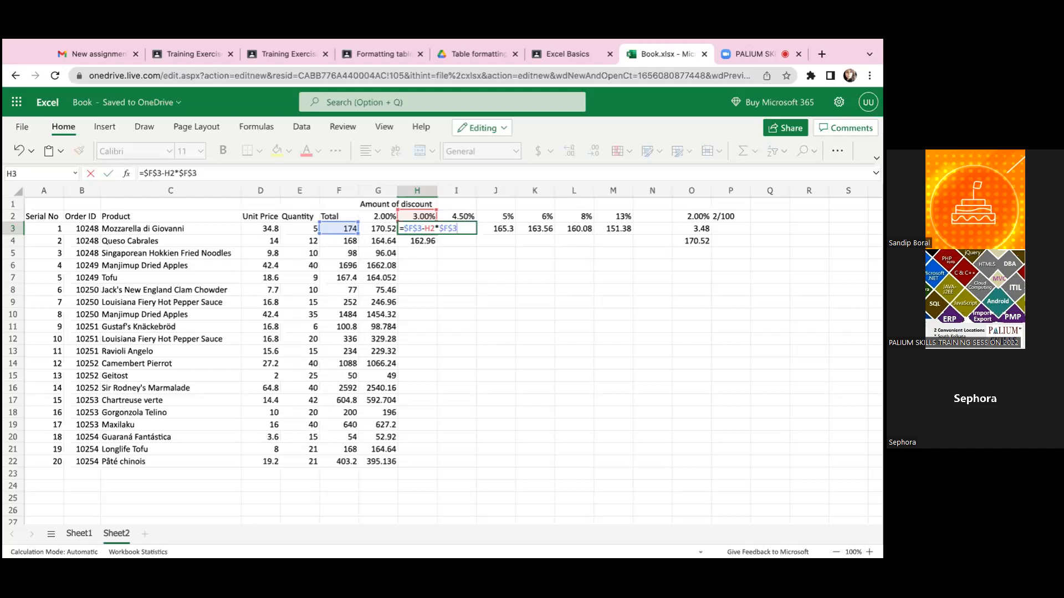
key(Return)
click(459, 228)
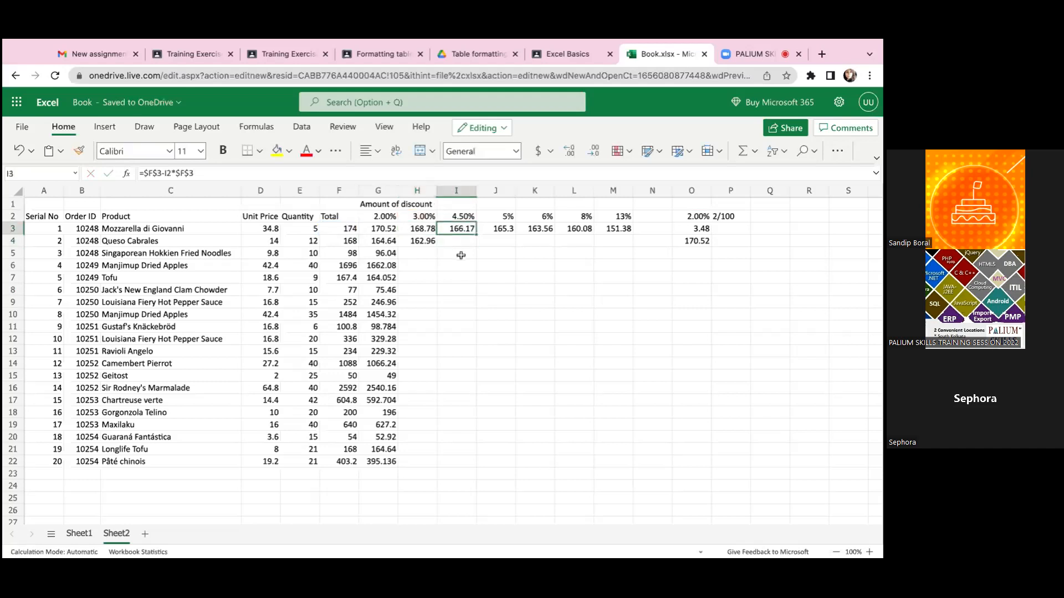
double_click(457, 228)
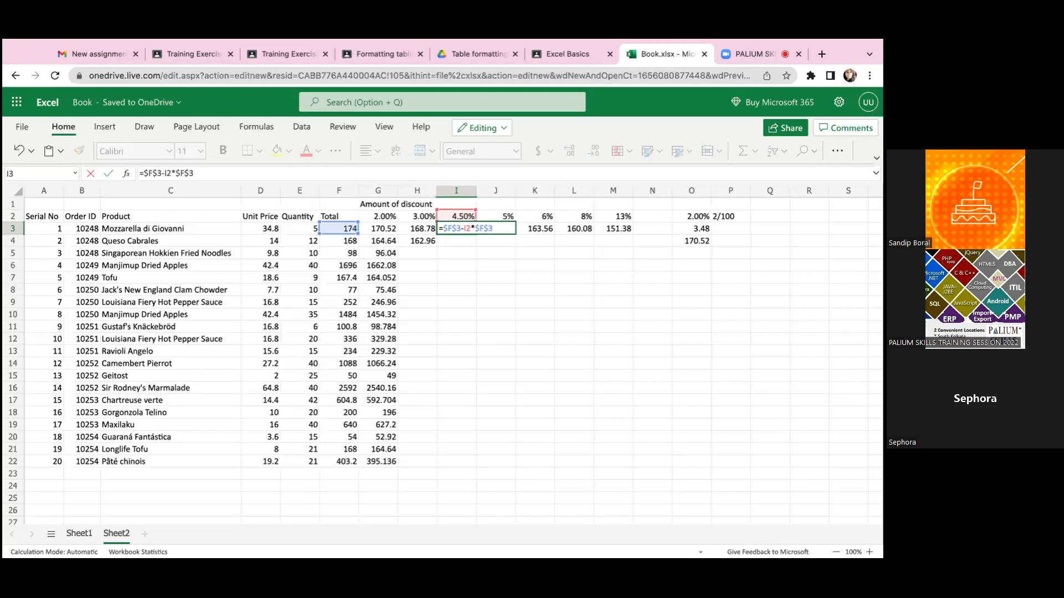
key(Return)
click(502, 232)
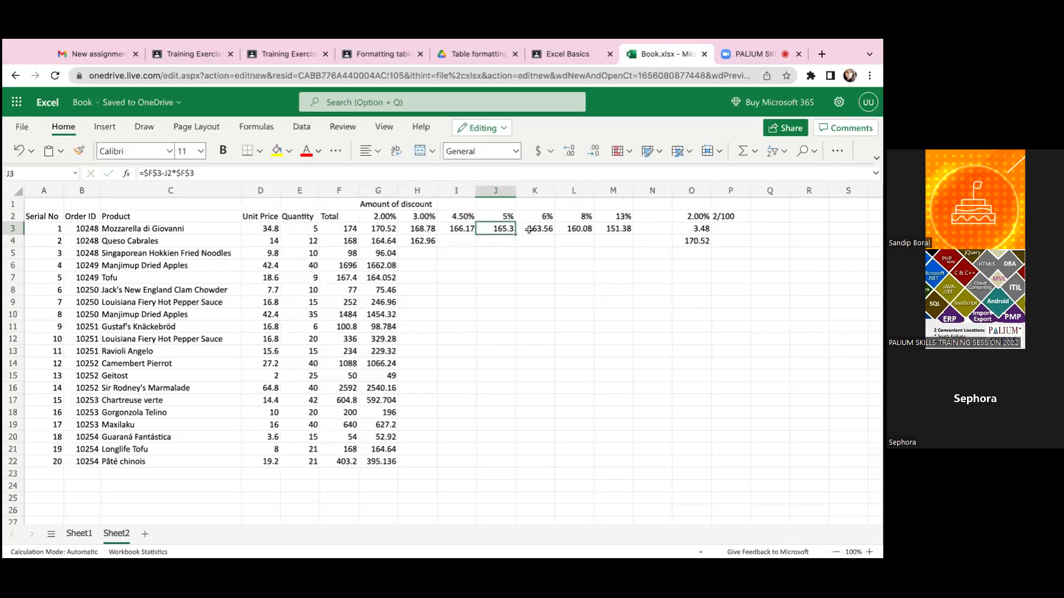
- Inspect the mixed references in H4's formula to the second product's total and the 3% rate
click(417, 244)
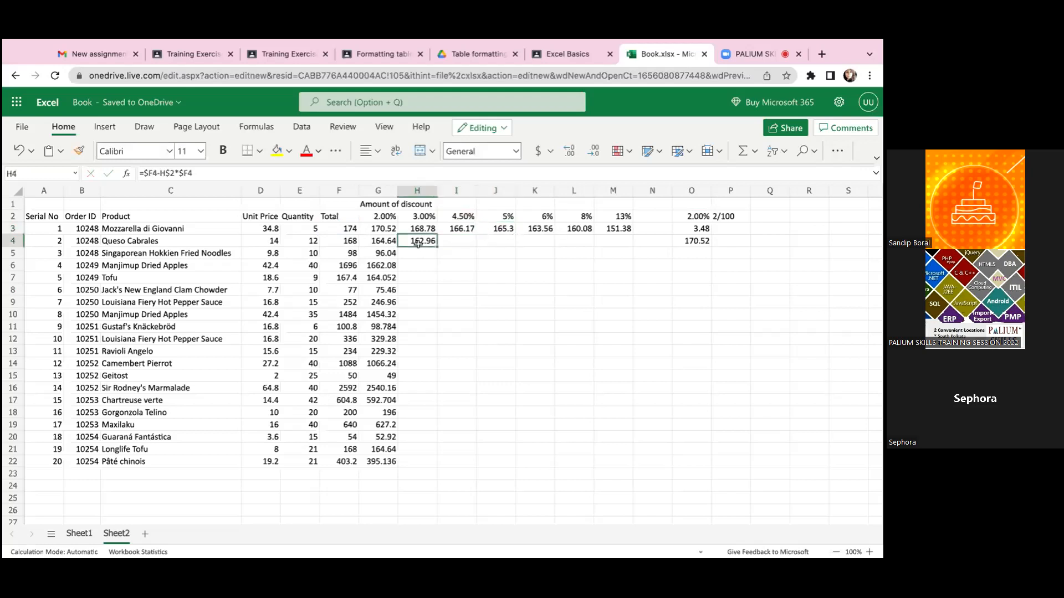
double_click(408, 243)
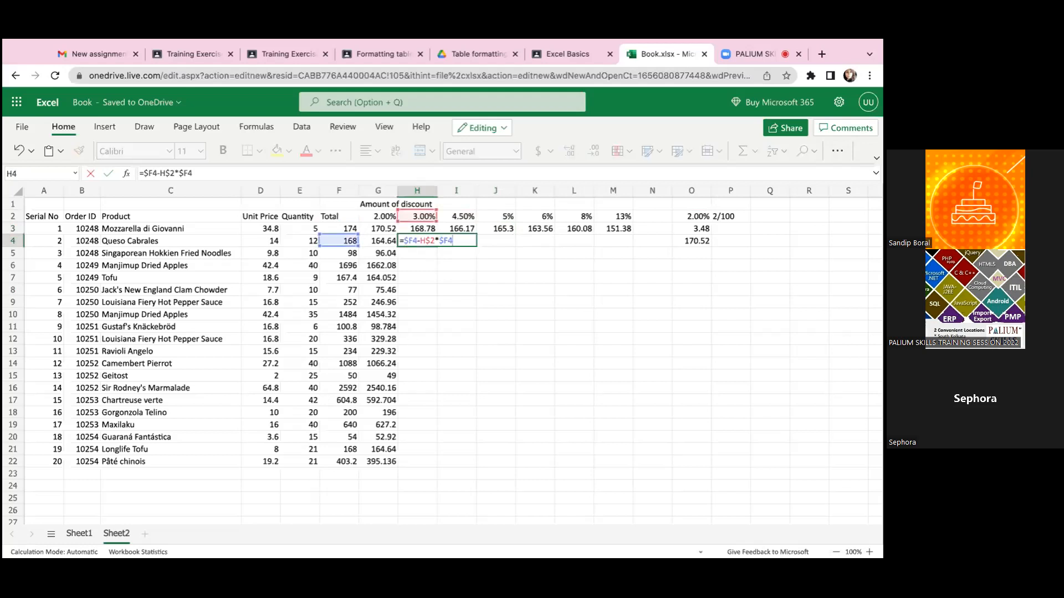
click(453, 302)
click(420, 248)
click(420, 241)
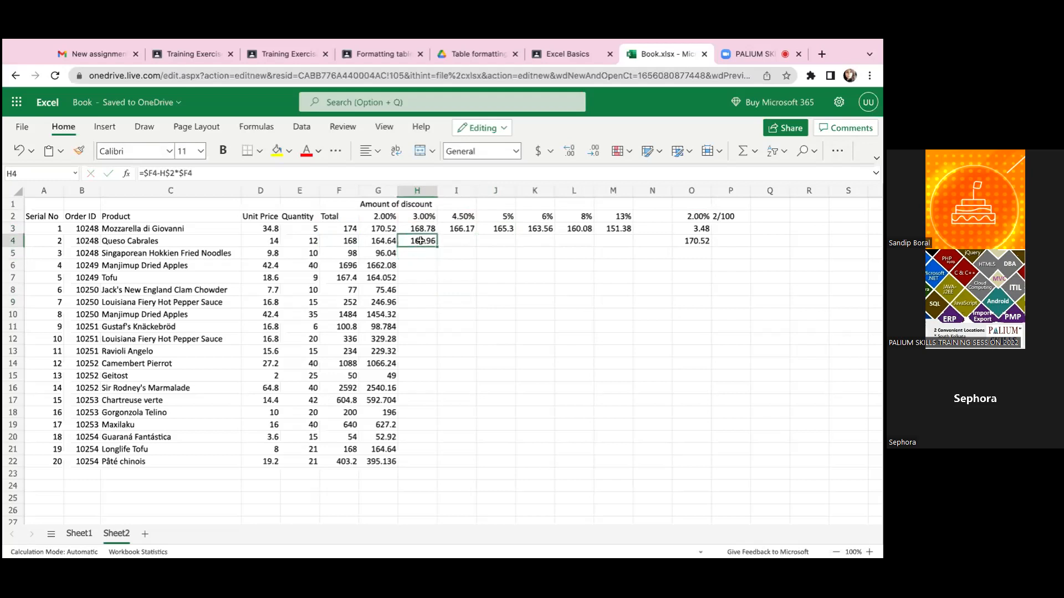
- Fill H4's discount formula down to H22 and clear the copied results from H5:H22
drag(437, 247, 435, 464)
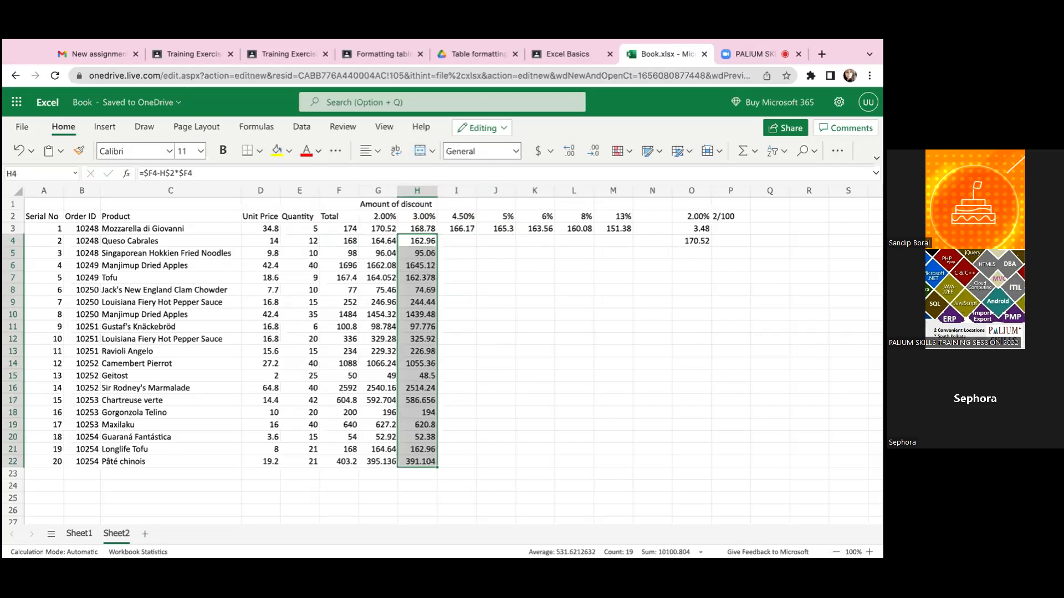
click(435, 438)
drag(425, 261, 419, 248)
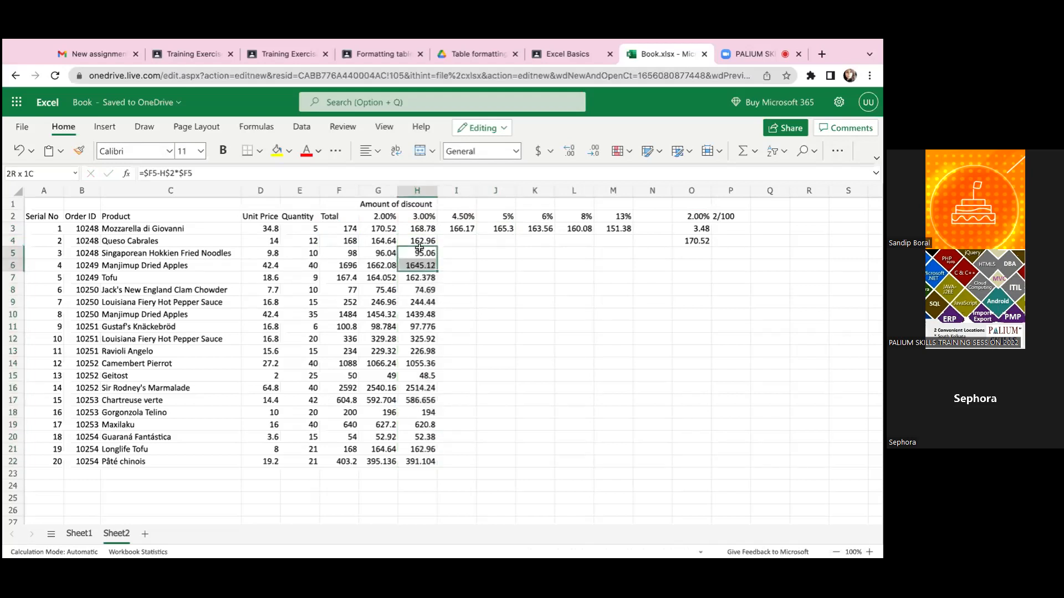
key(ctrl+shift+Down)
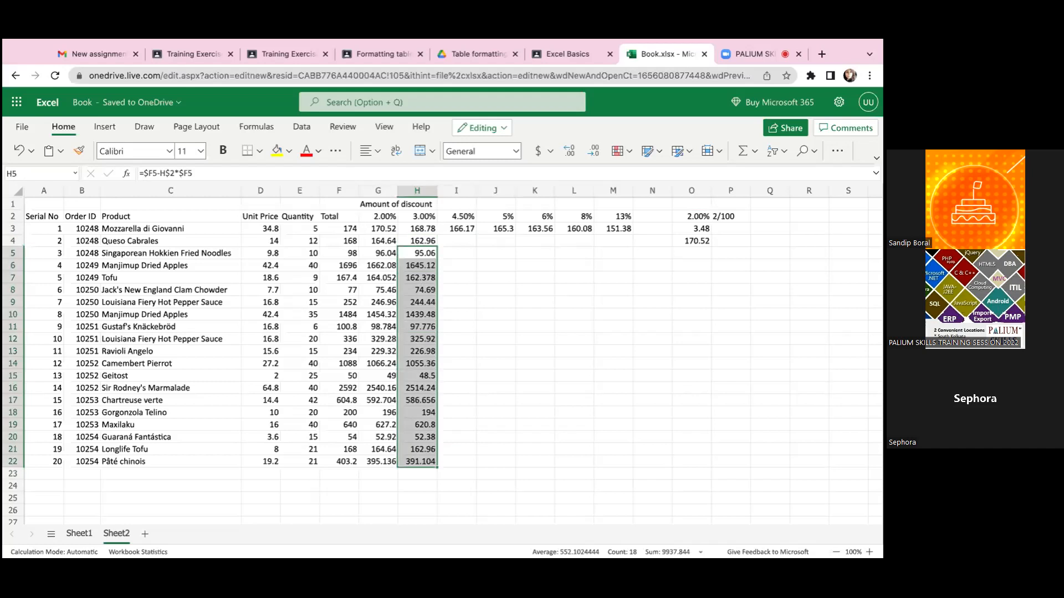
key(Delete)
- Fill H4's discount formula across row 4 through the 13% column in M4
click(443, 241)
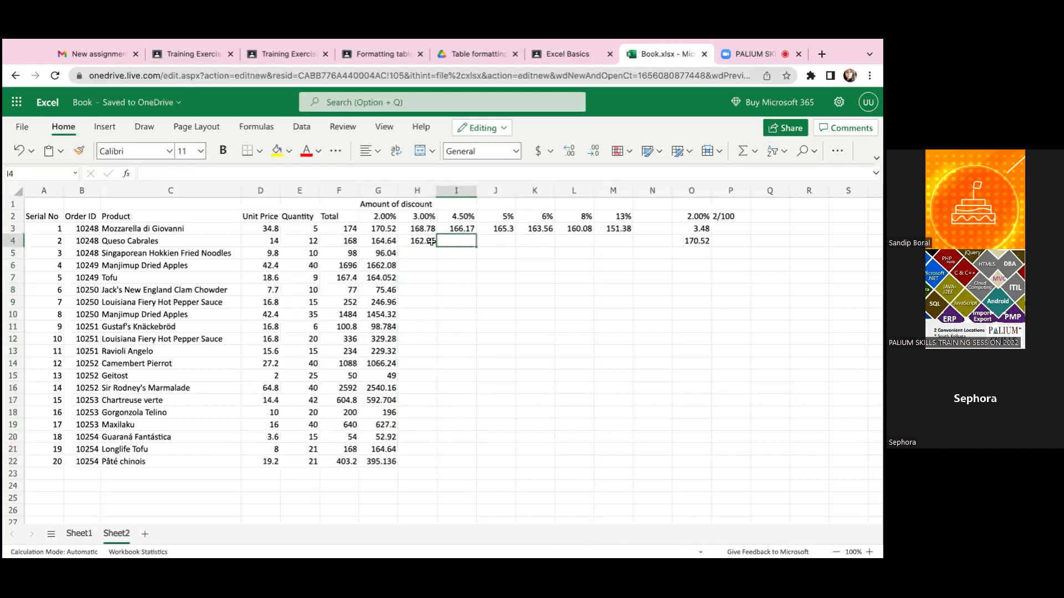
click(425, 242)
drag(438, 246, 614, 246)
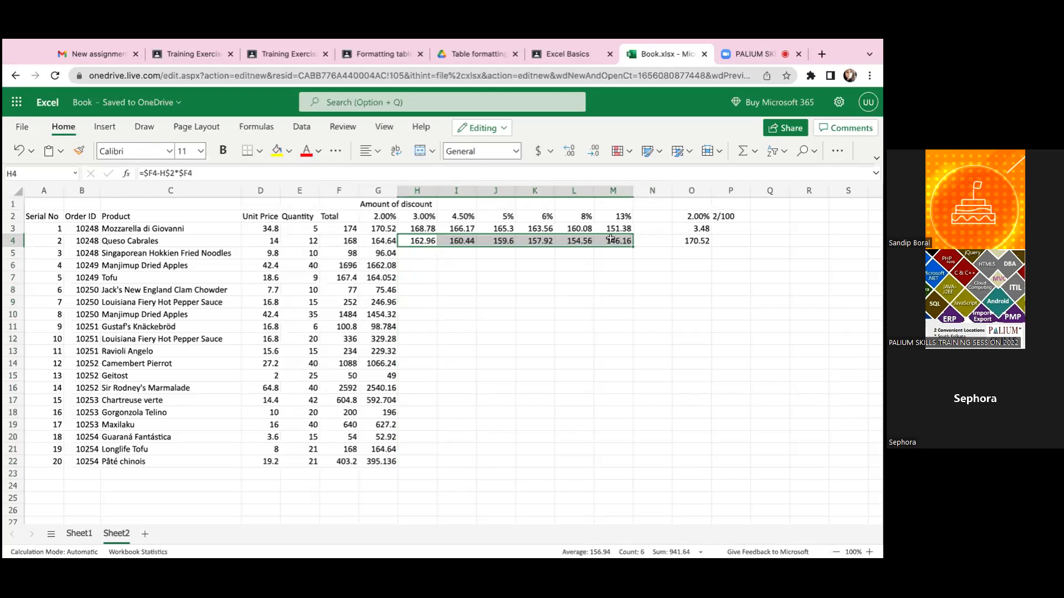
- Inspect the total and rate cells referenced by the discount formulas in I4 and J4
double_click(458, 241)
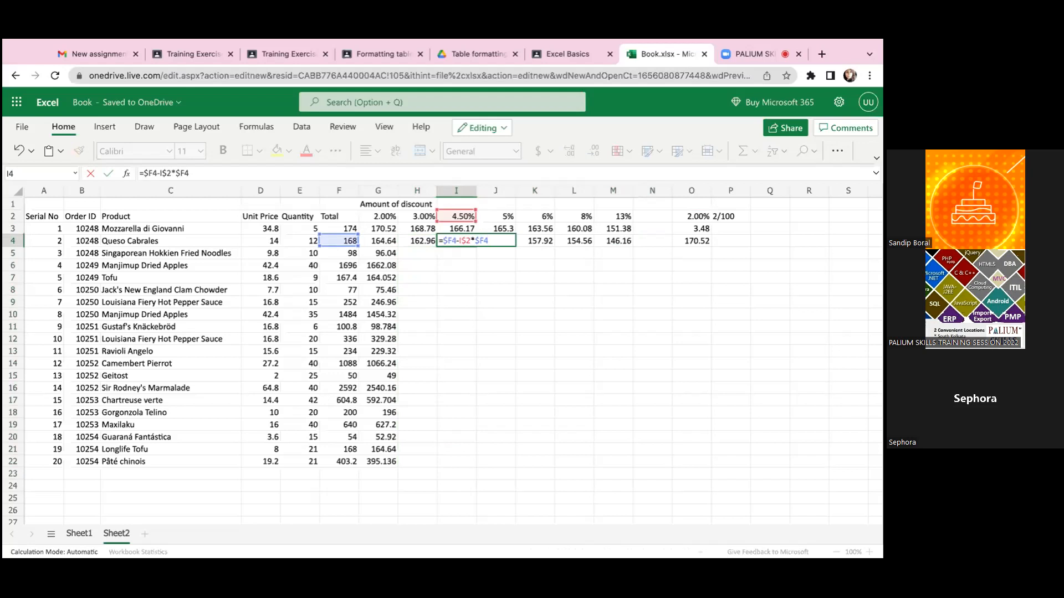
key(Tab)
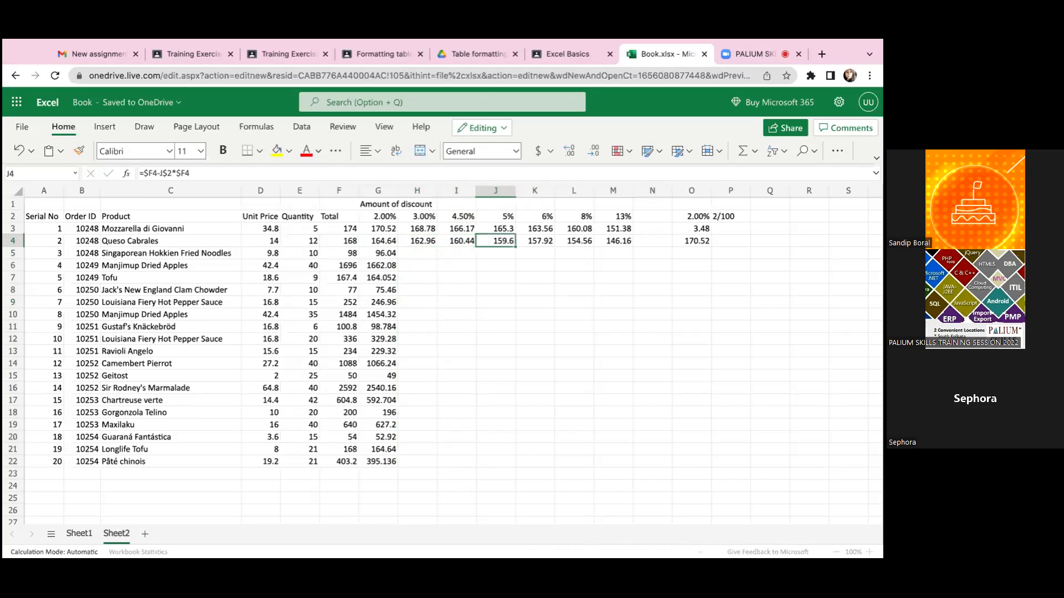
double_click(490, 244)
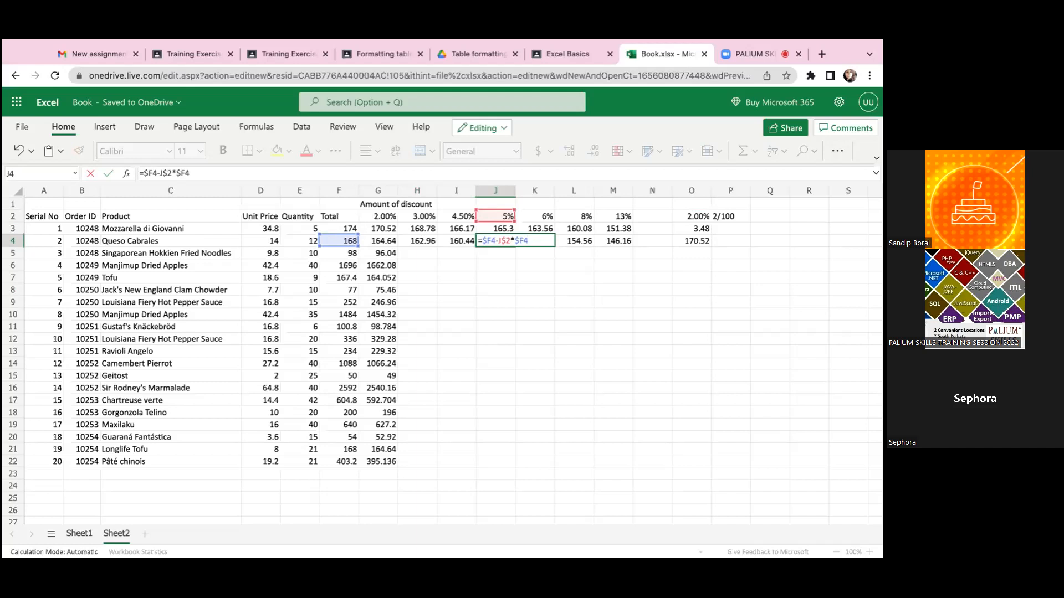
key(Return)
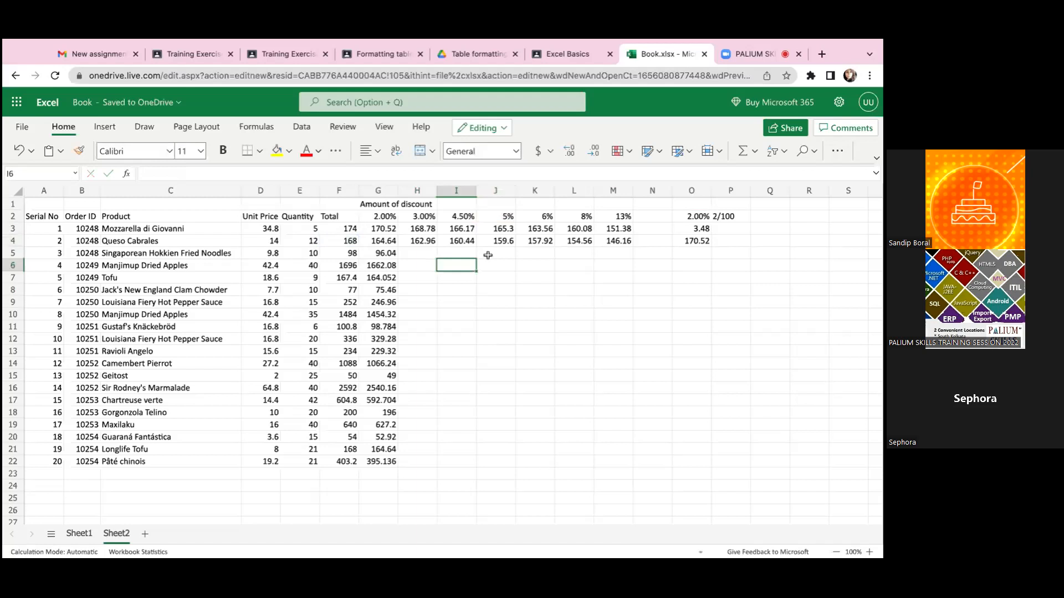
click(454, 251)
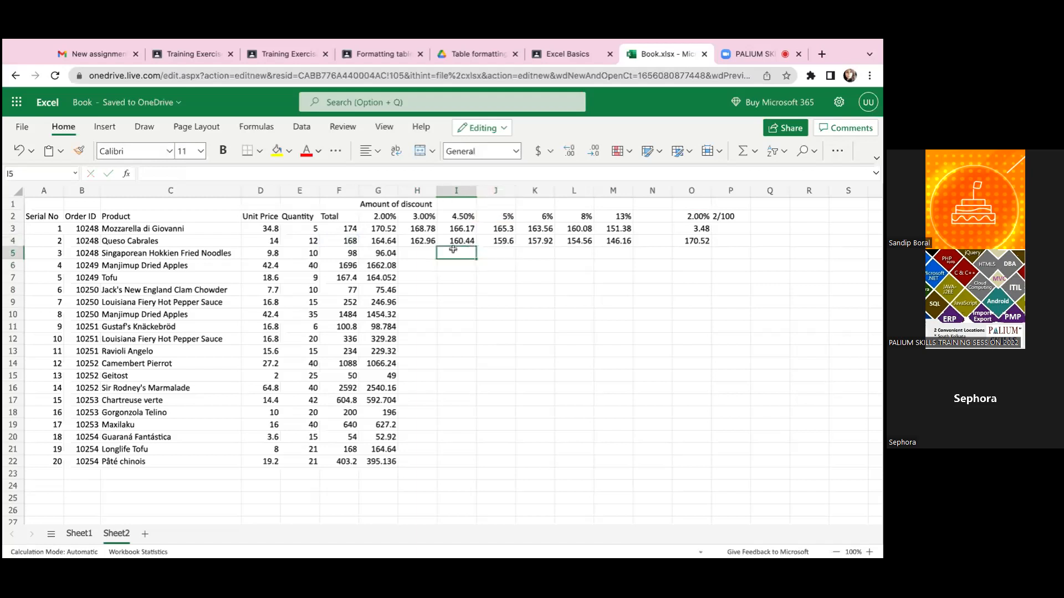
click(500, 261)
click(505, 252)
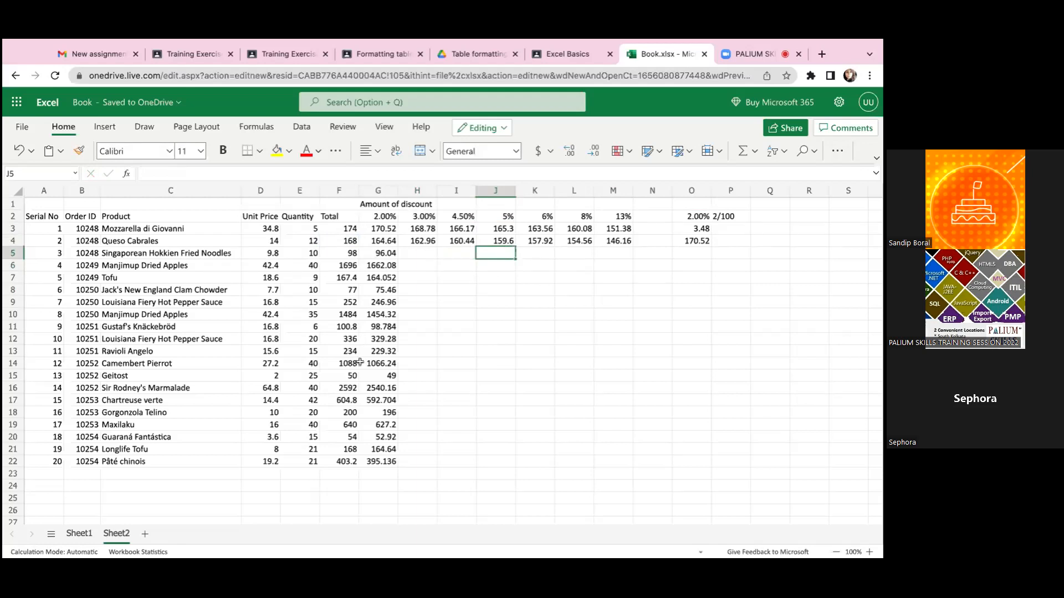
- Examine the full range of discount rates in row 2, from G2 to M2
click(388, 218)
click(424, 262)
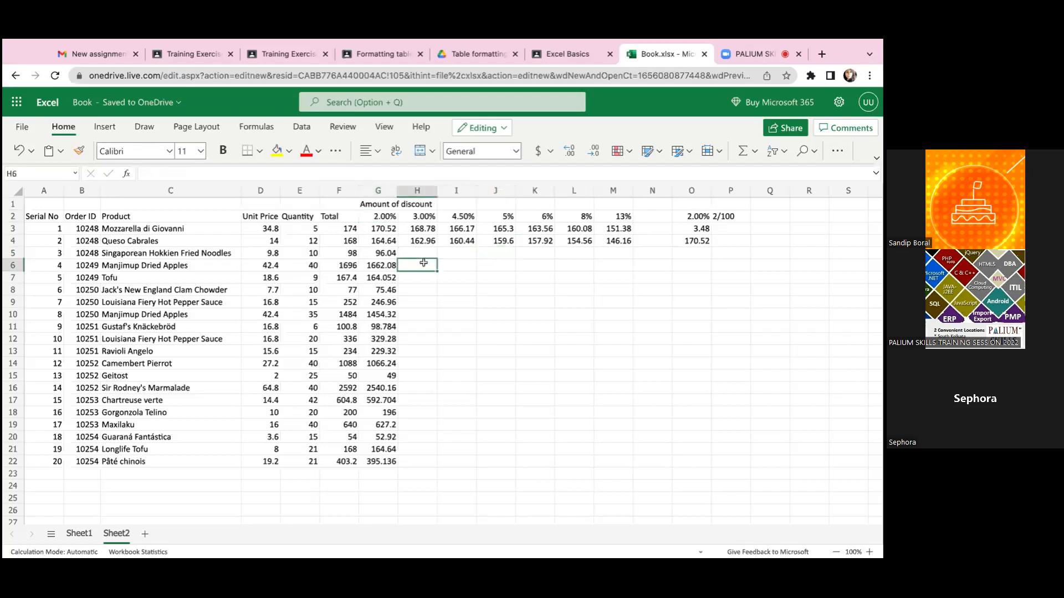
click(389, 216)
key(shift+Right)
key(shift+Right)
key(shift+Right)
key(shift+Right)
key(shift+Right)
key(shift+Right)
key(shift+Right)
key(shift+Left)
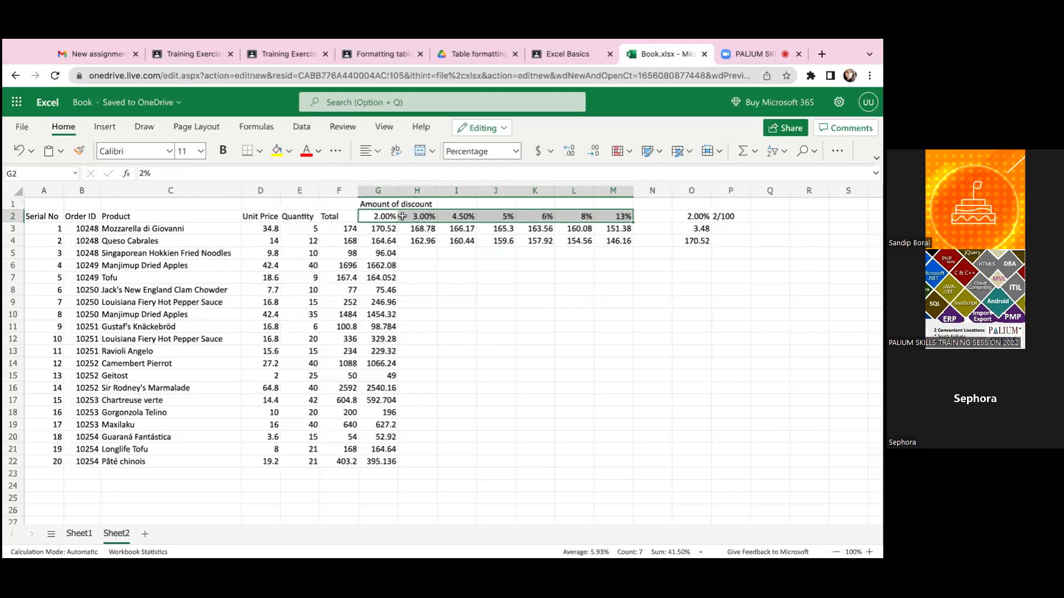
click(473, 252)
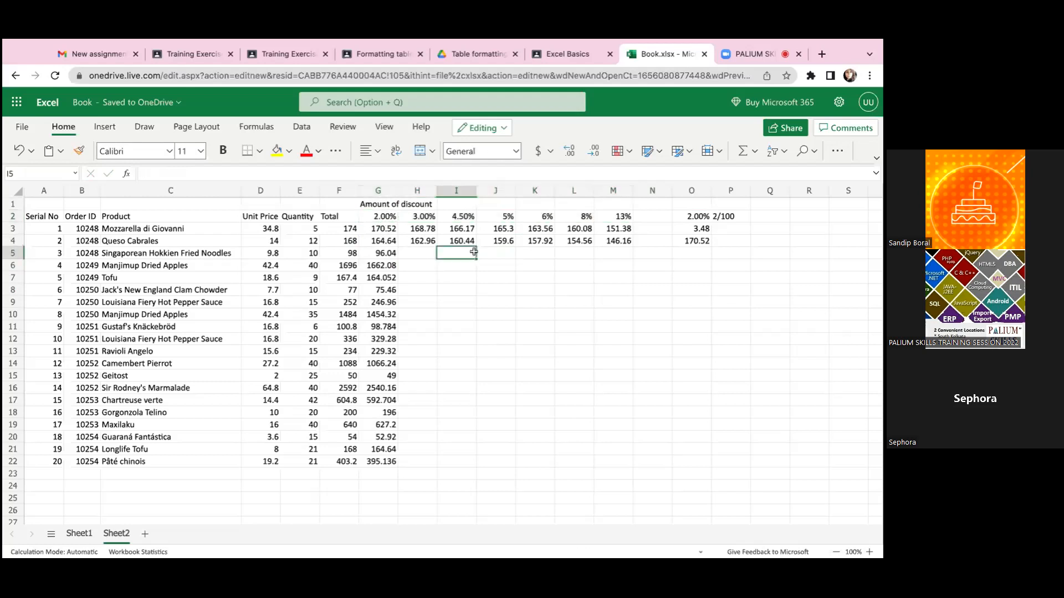
- Examine the mixed-reference formulas in H4 and G3 against the first product's total in F3
click(413, 242)
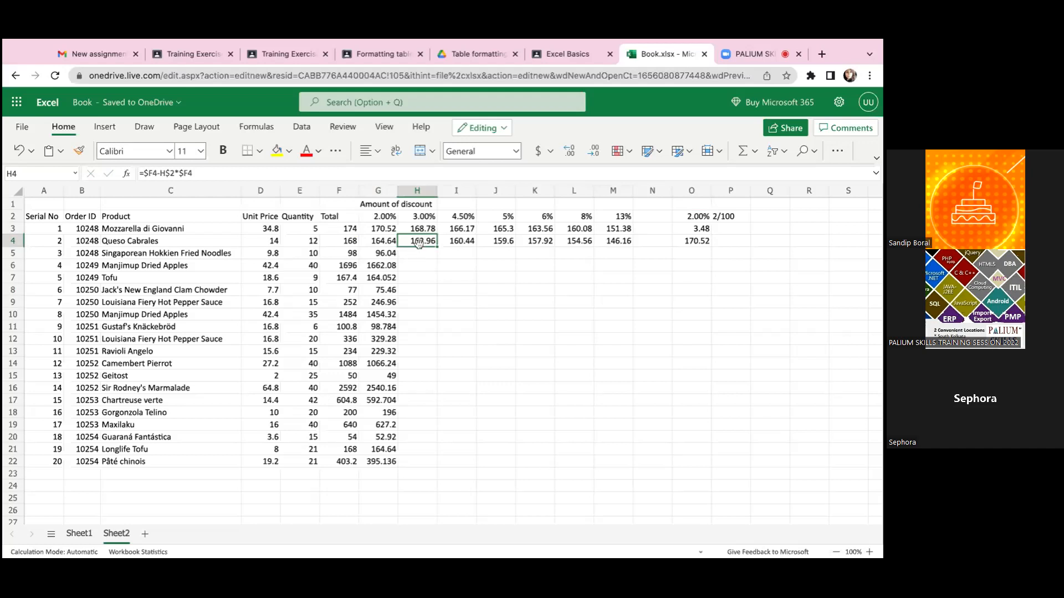
click(364, 228)
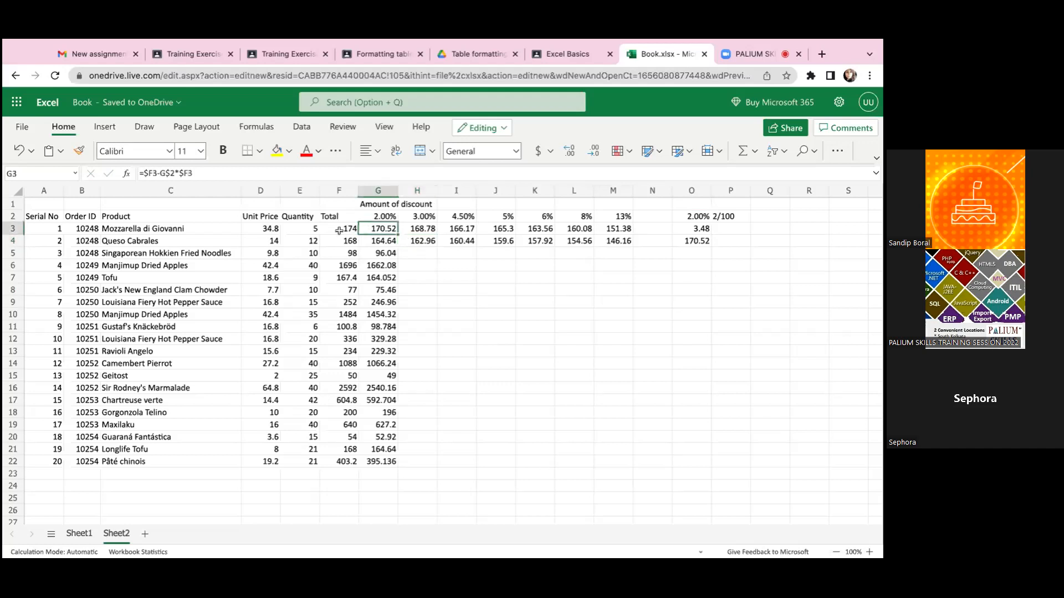
click(339, 231)
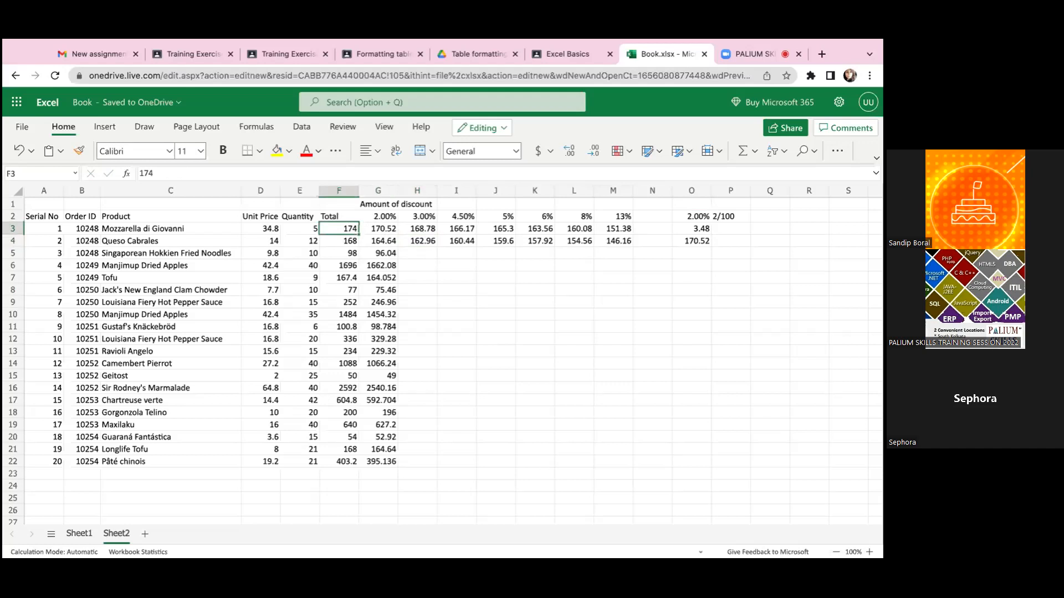
click(384, 231)
click(331, 232)
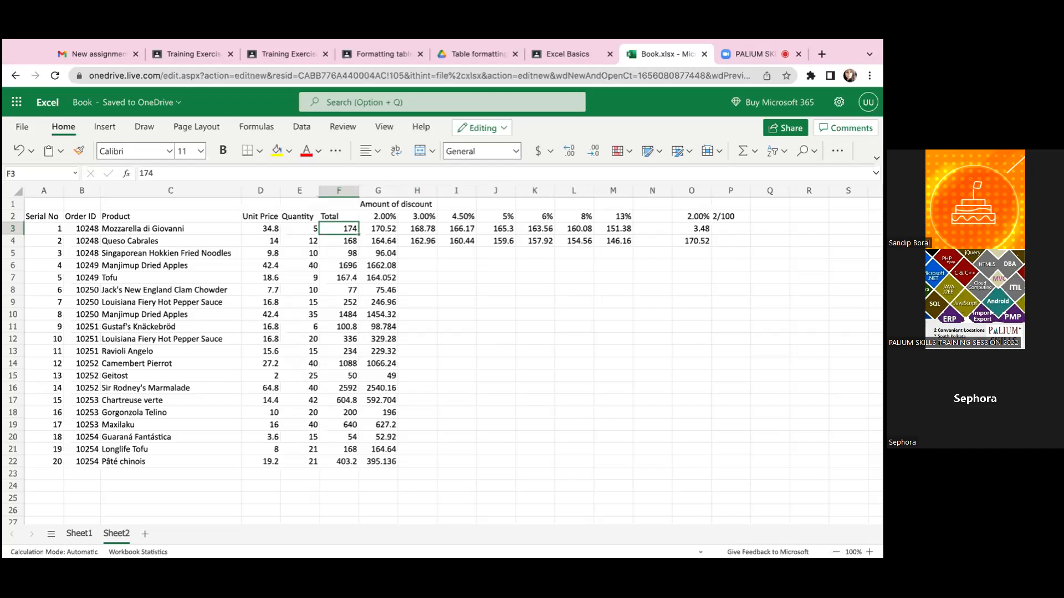
- Compare the discount formula in G3 with the rate it references in G2
click(378, 228)
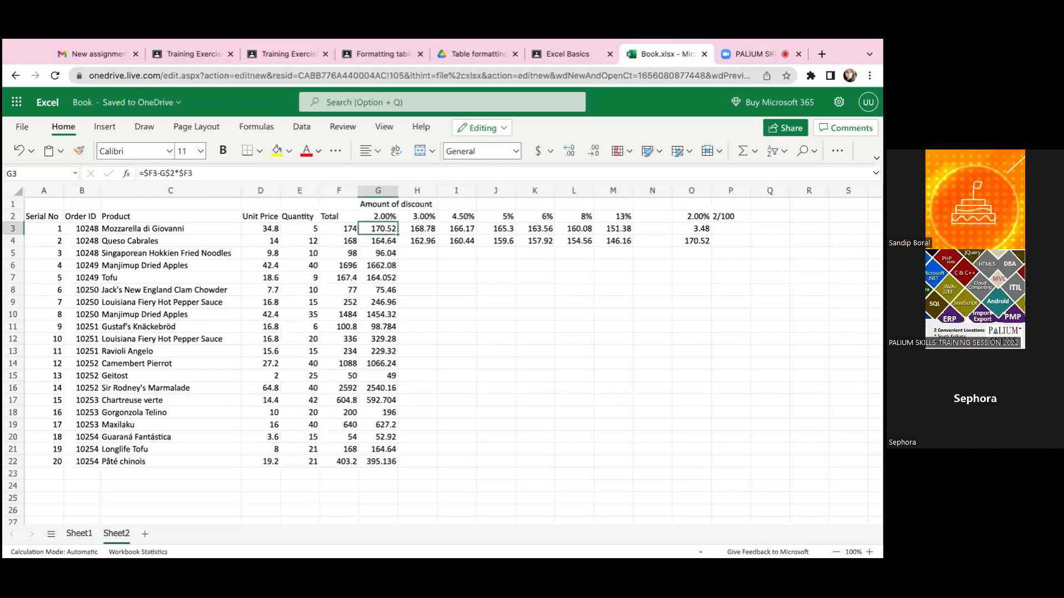
click(378, 216)
click(378, 229)
click(377, 216)
click(378, 229)
click(378, 216)
click(378, 229)
- Examine the total in F3 and open G3's formula to trace the cells it references
click(339, 229)
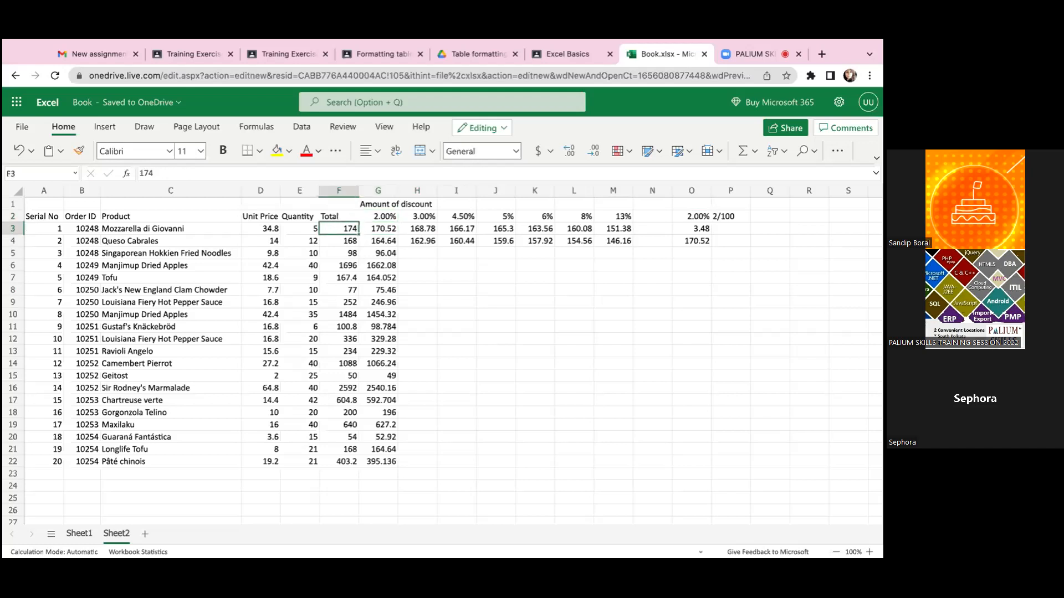
click(377, 229)
click(378, 216)
click(339, 216)
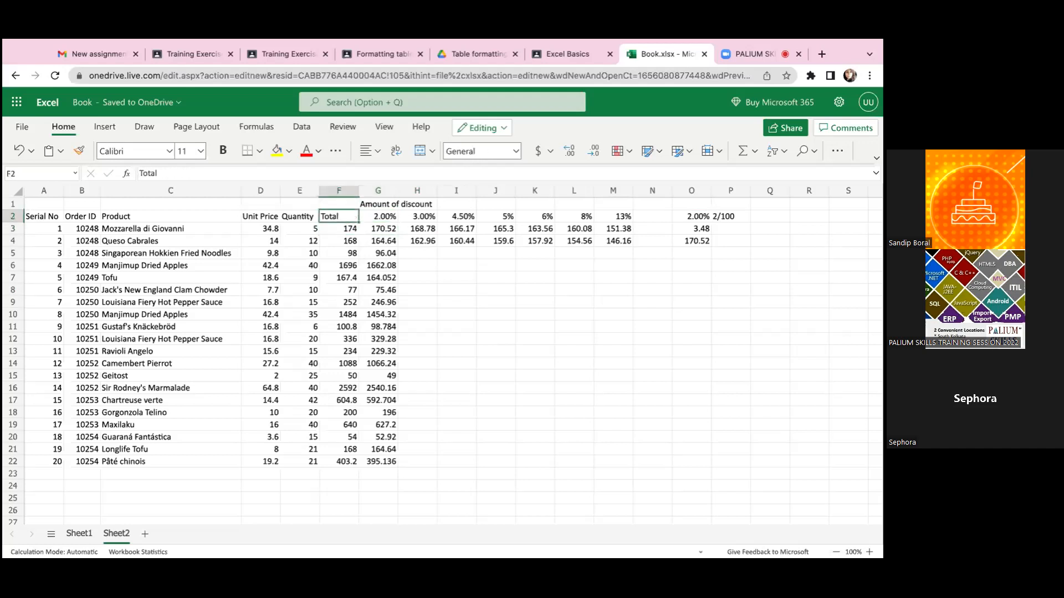
click(377, 217)
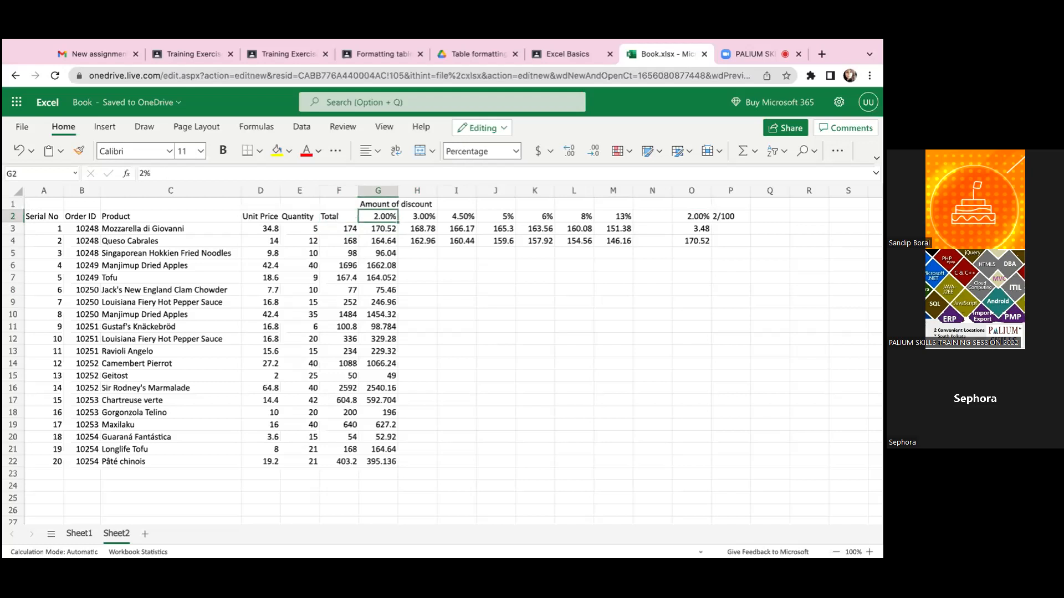
click(378, 229)
click(339, 229)
click(339, 217)
click(339, 228)
click(378, 229)
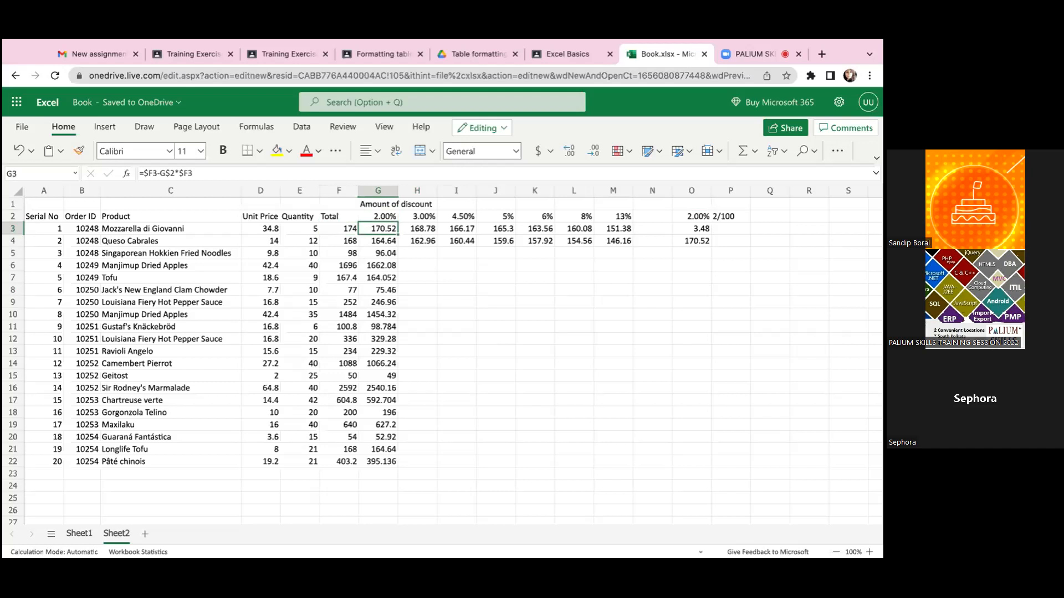
double_click(383, 231)
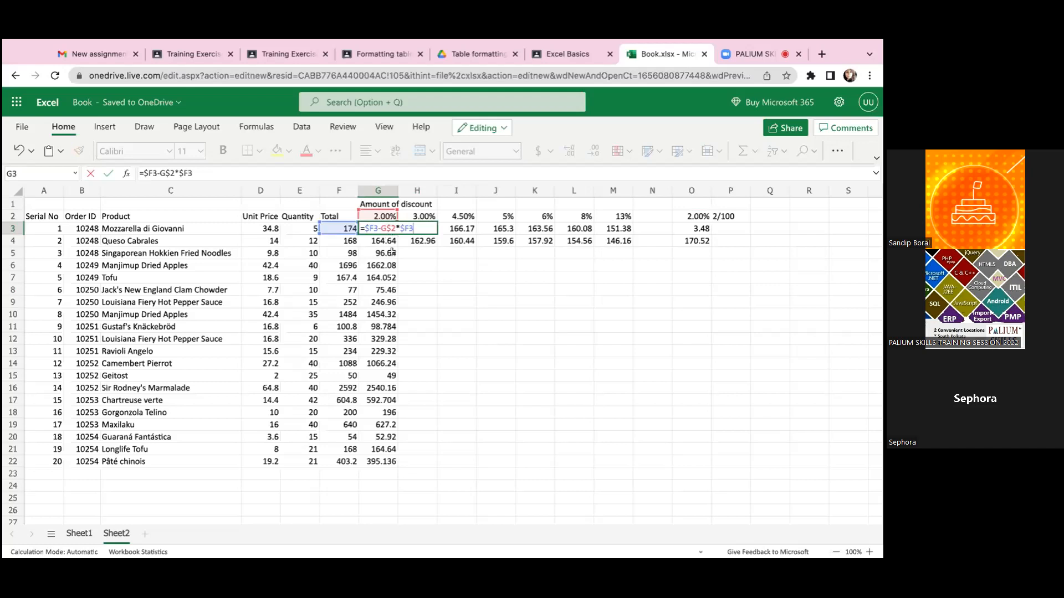
click(391, 252)
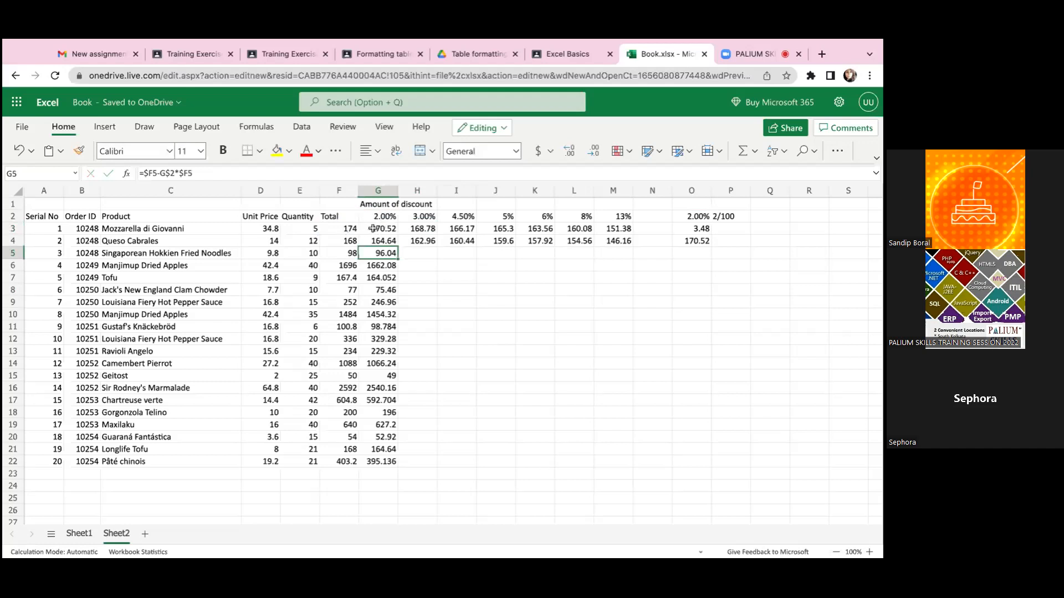
- Examine the discount area G3:P22 and the product totals in F3 to F5
click(355, 227)
click(369, 231)
drag(370, 230, 730, 460)
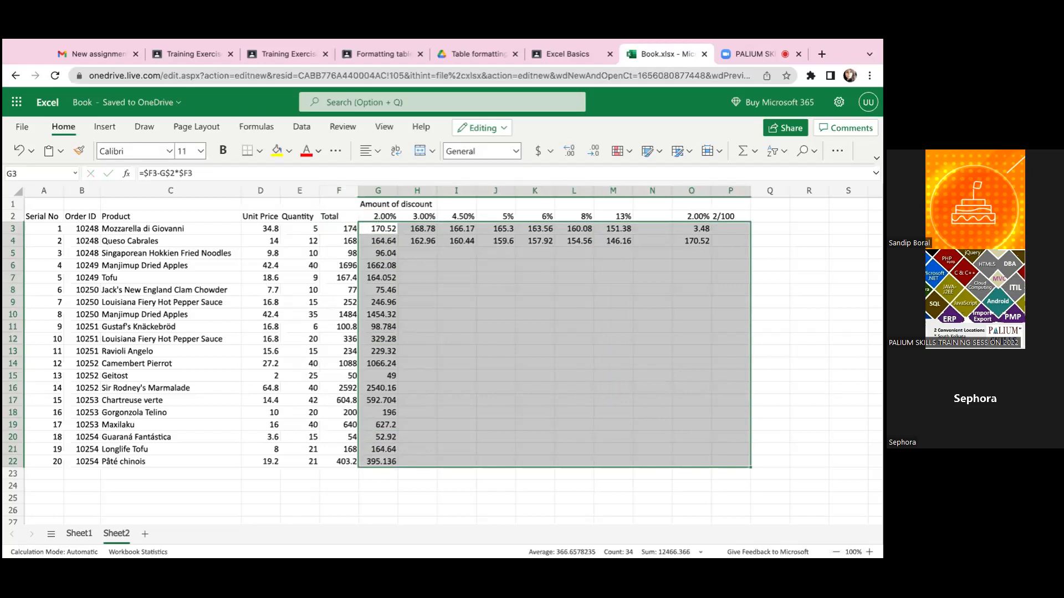
click(347, 217)
click(347, 227)
key(Down)
key(Down)
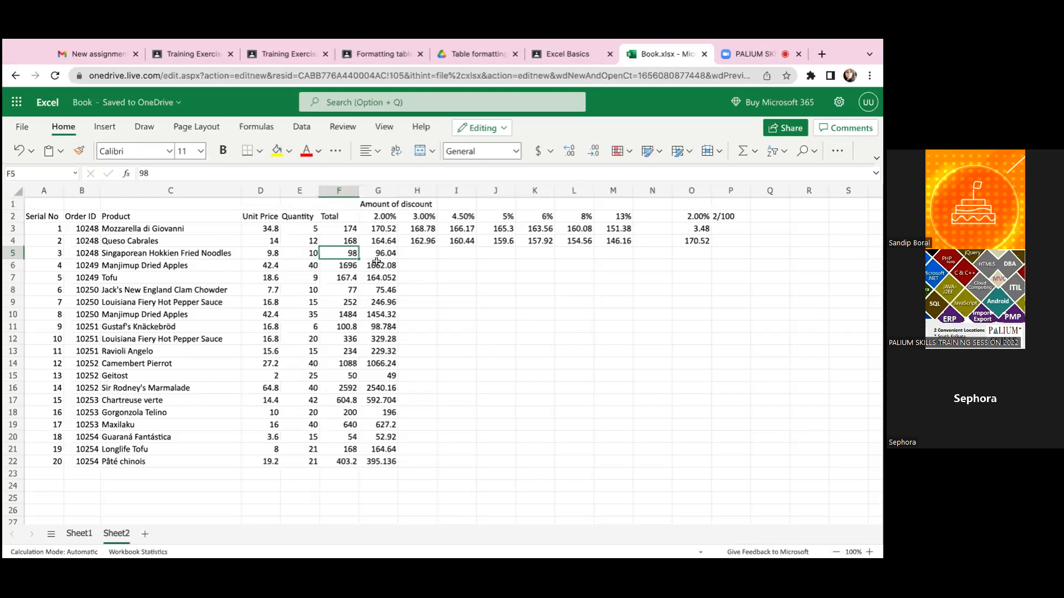
- Clear all the discount results and trial calculations in the range G3:O22
click(364, 227)
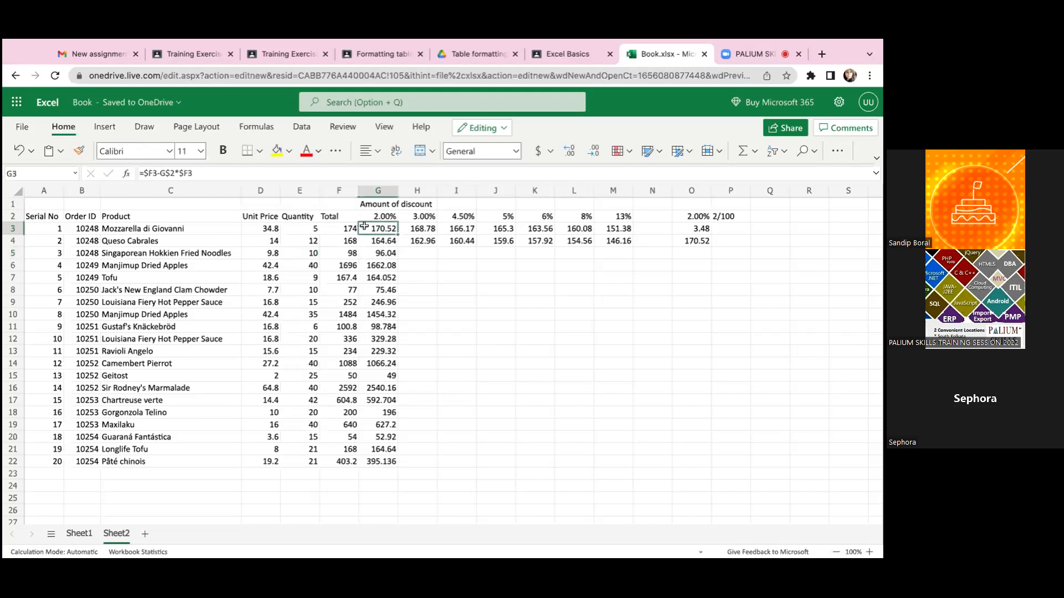
drag(364, 227, 699, 464)
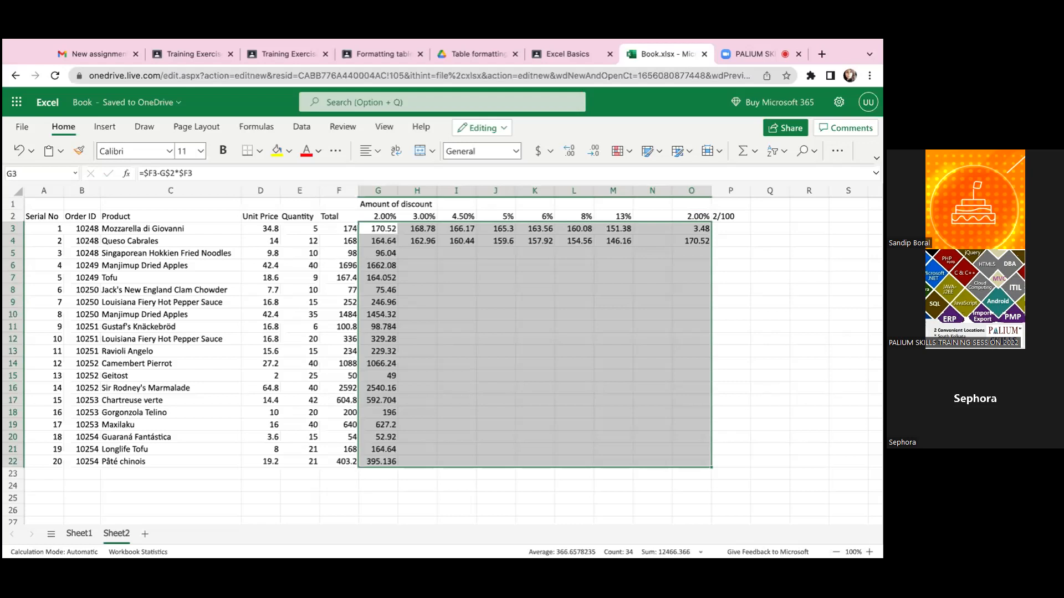
key(ctrl+x)
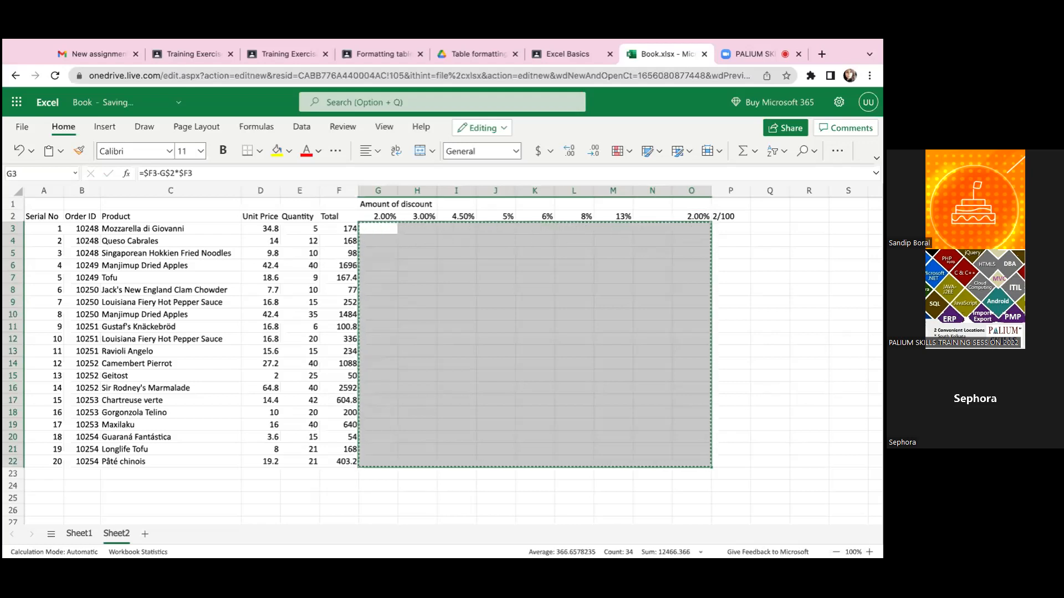
click(518, 326)
click(350, 229)
click(380, 229)
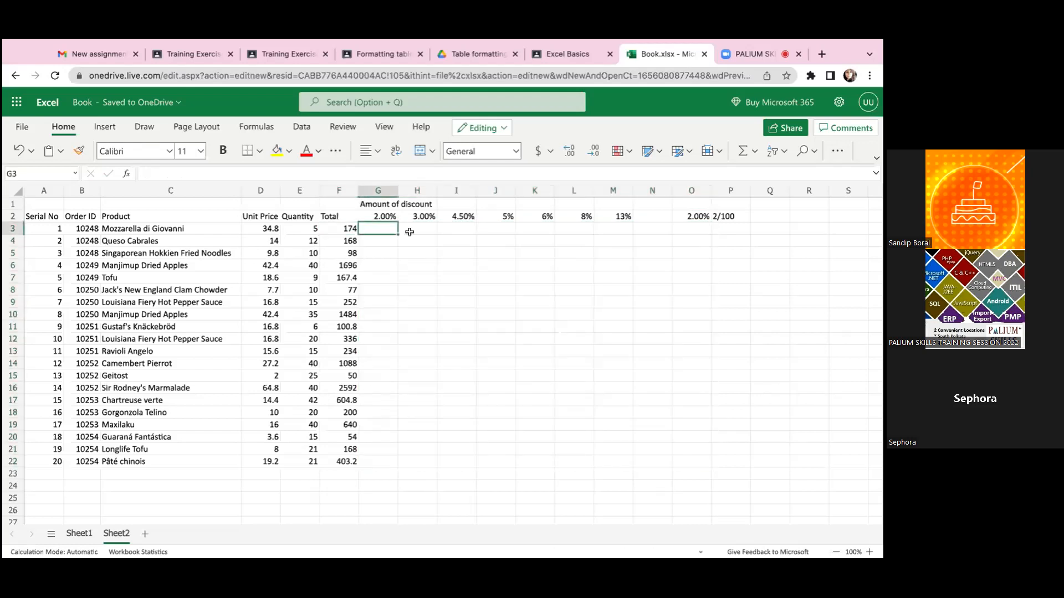
- Examine the total in F3 and the rate in G2 needed for the discount formula in G3
click(342, 233)
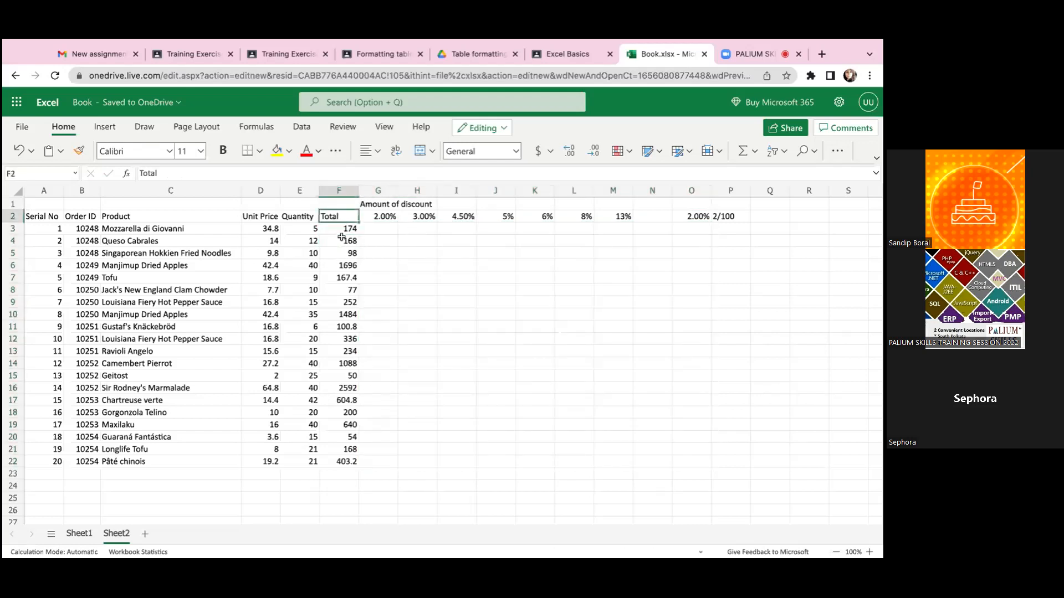
key(Up)
key(Down)
key(Right)
key(Left)
key(Up)
key(Right)
key(Down)
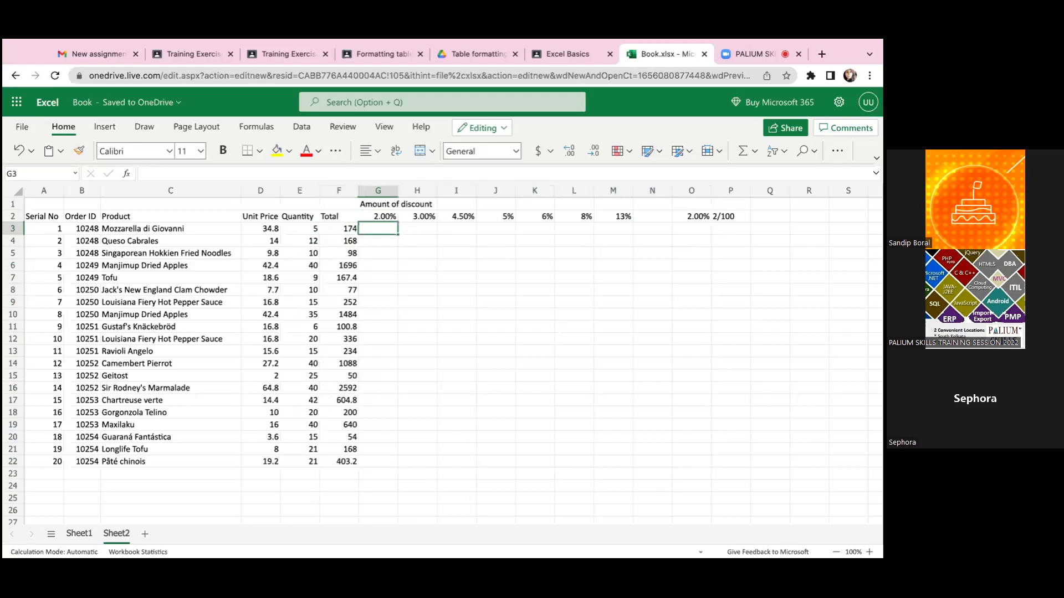
key(Left)
key(Right)
key(Up)
key(Down)
key(Left)
key(Right)
- Enter the relative-reference discount formula =F3-G2*F3 in G3
text(=)
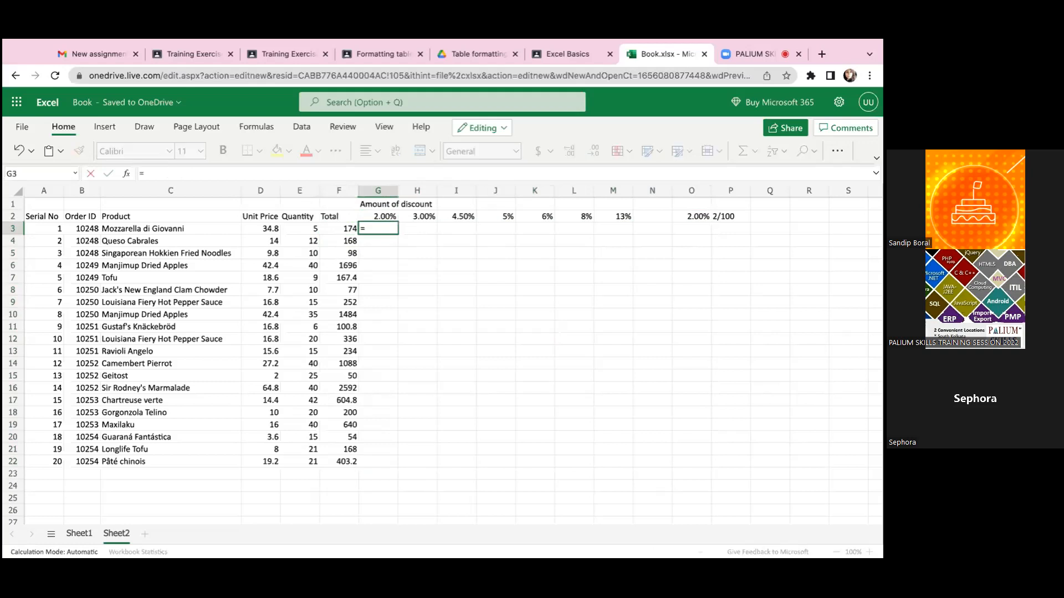
key(Left)
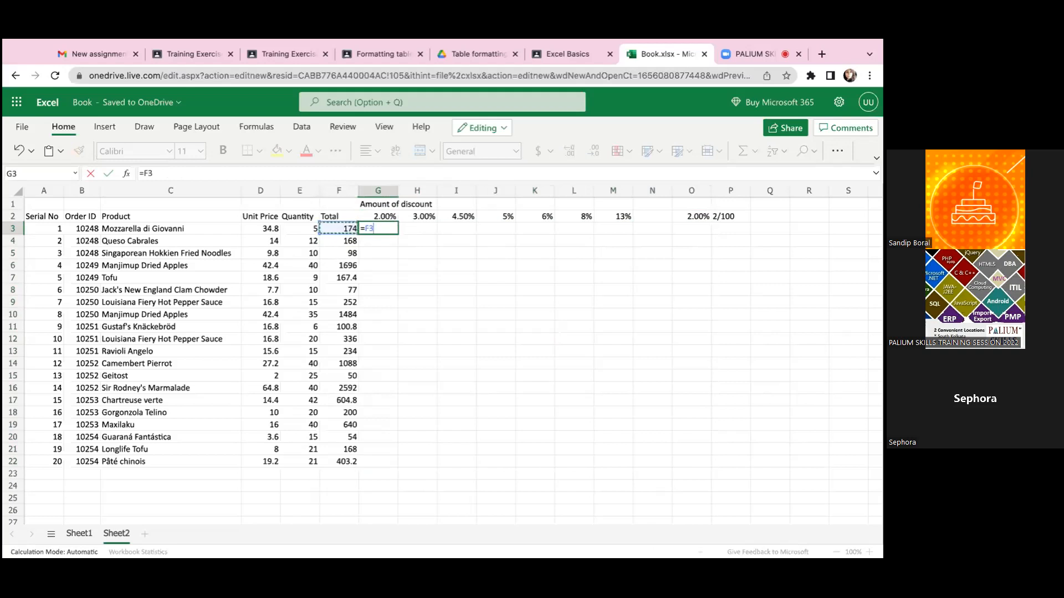
text(-)
key(BackSpace)
text(/)
text(G2)
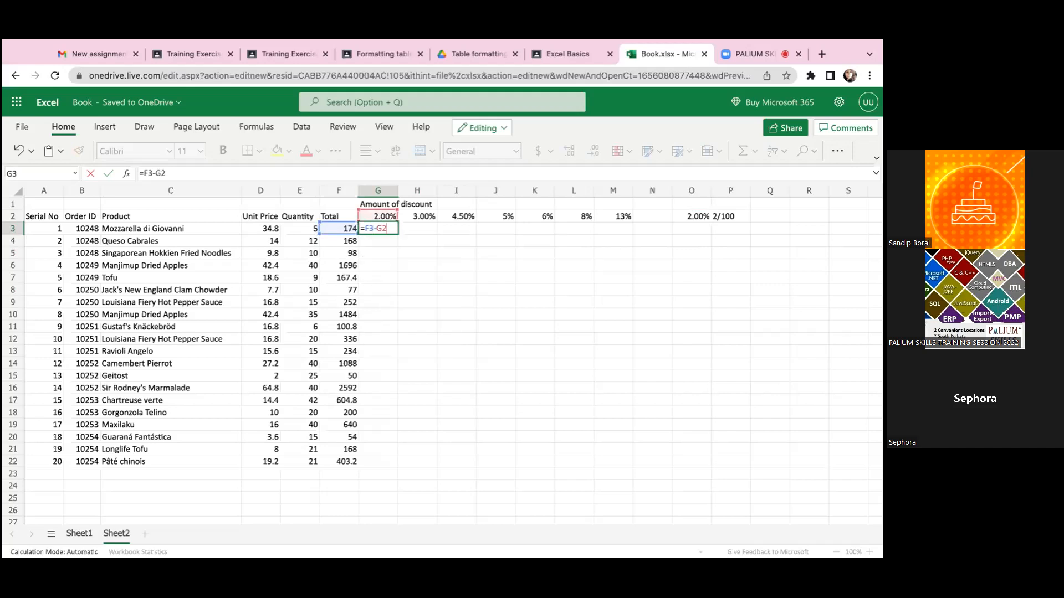
text(*)
text(F3)
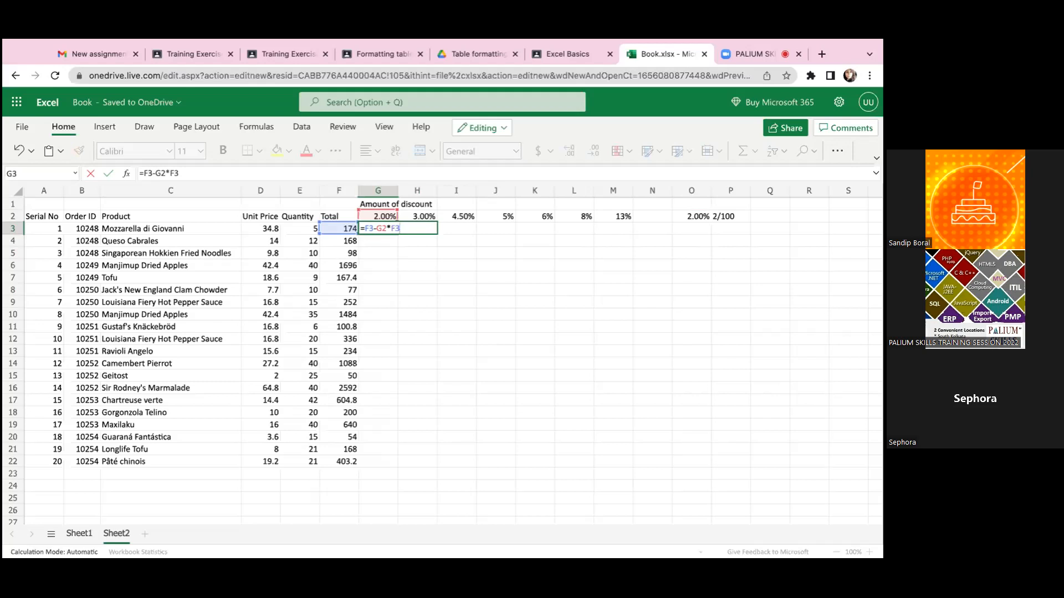
key(Return)
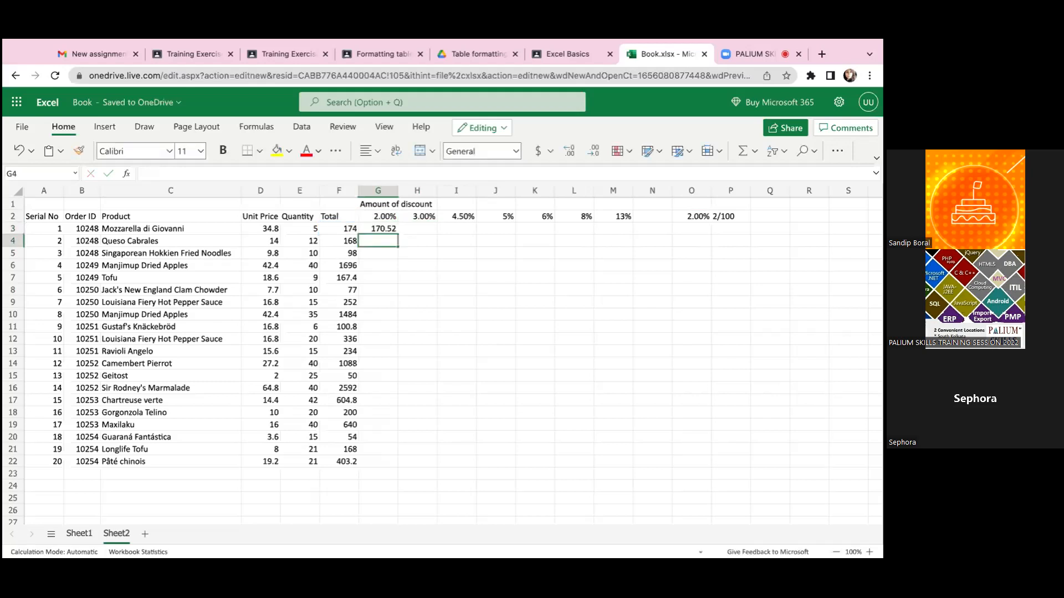
- Examine G3's relative-reference formula and the column cells below it down to G7
click(378, 229)
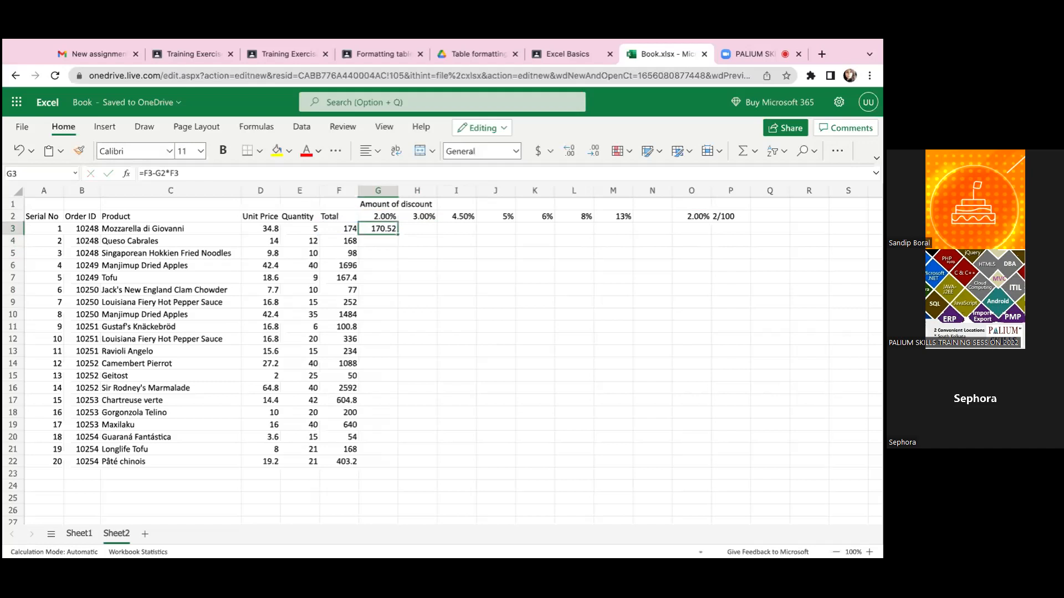
key(Down)
key(Down)
key(Down)
key(Up)
key(Down)
key(Down)
key(Down)
key(Down)
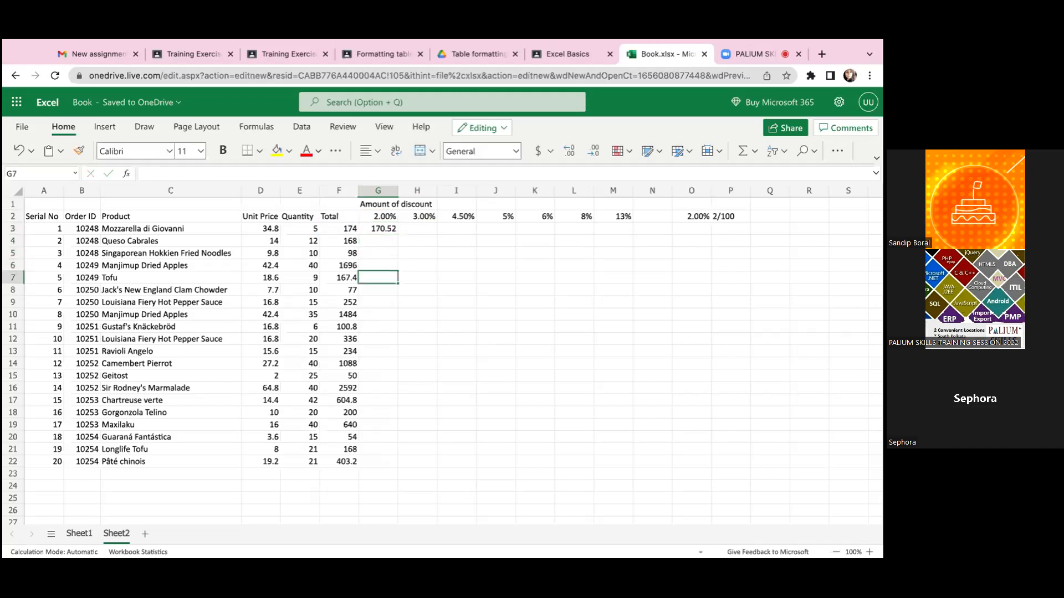
key(Up)
key(Up)
key(Up)
key(Up)
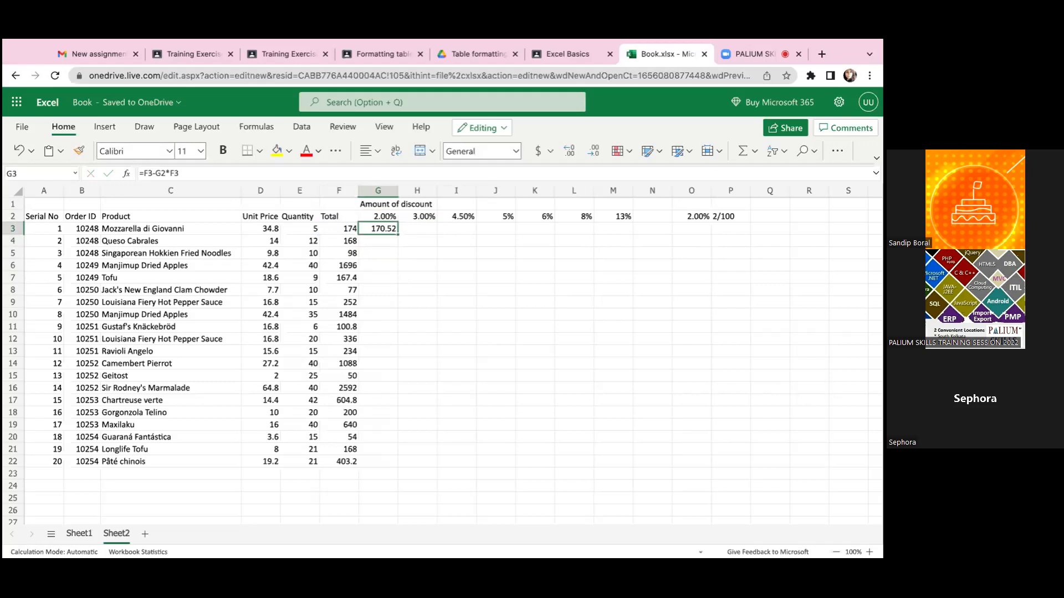
double_click(390, 231)
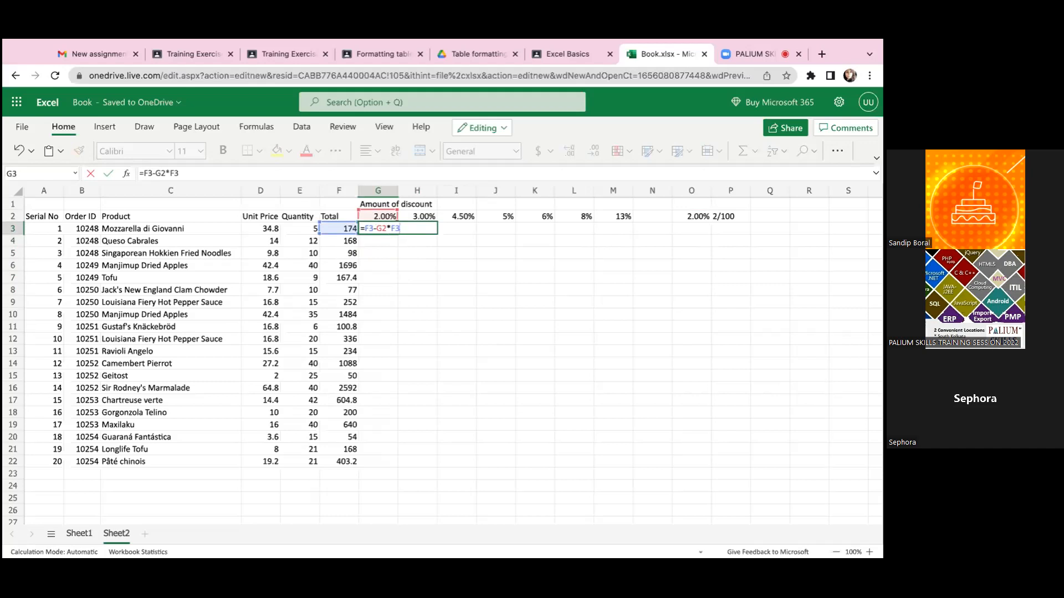
click(369, 228)
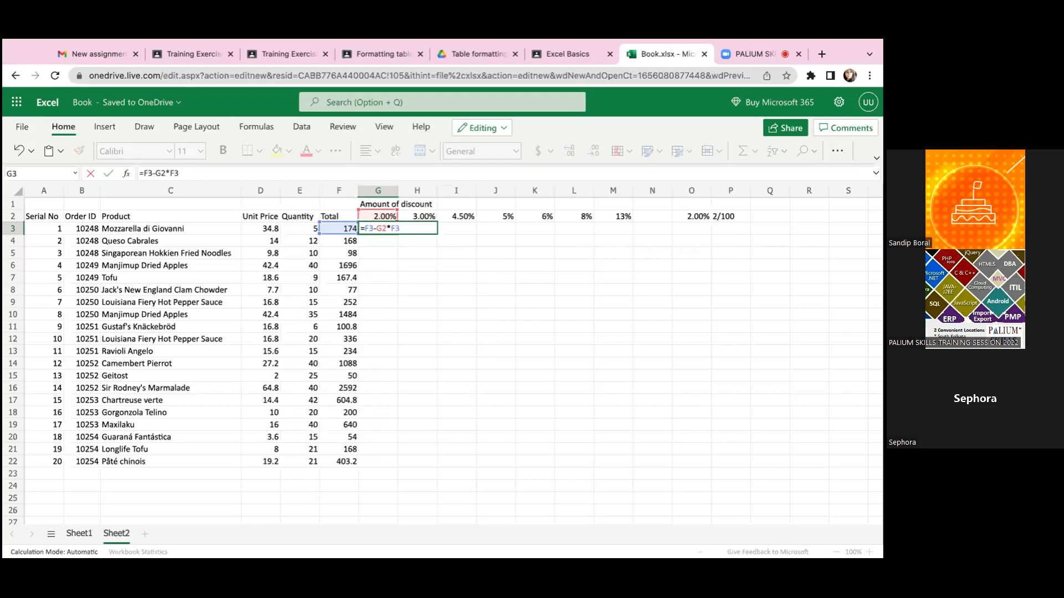
text($)
click(396, 229)
text($)
text($)
key(ctrl+Return)
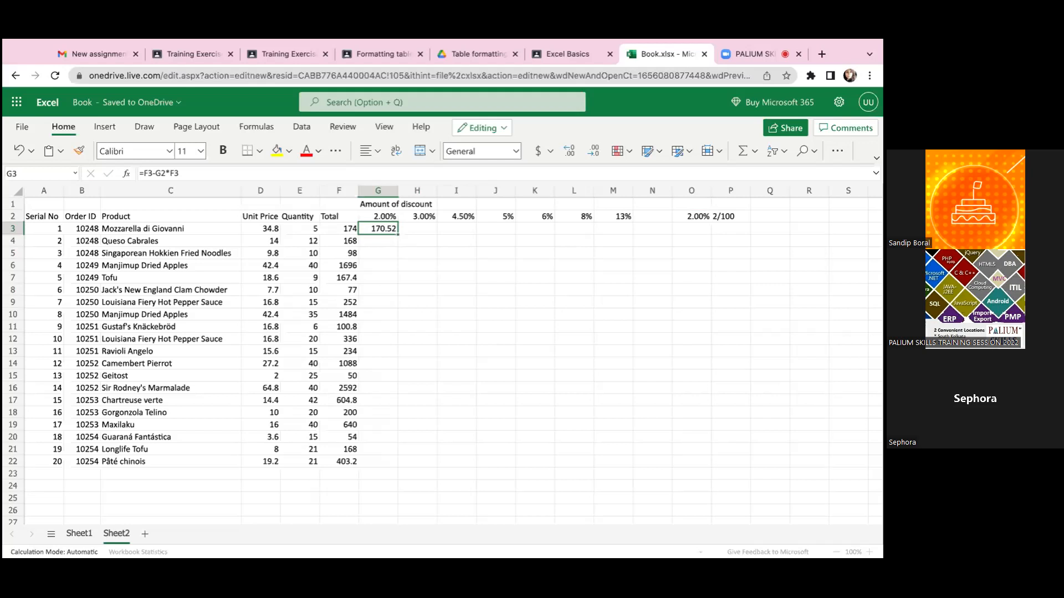
key(Down)
key(Down)
key(Up)
key(Up)
key(Right)
key(Right)
key(Right)
key(Right)
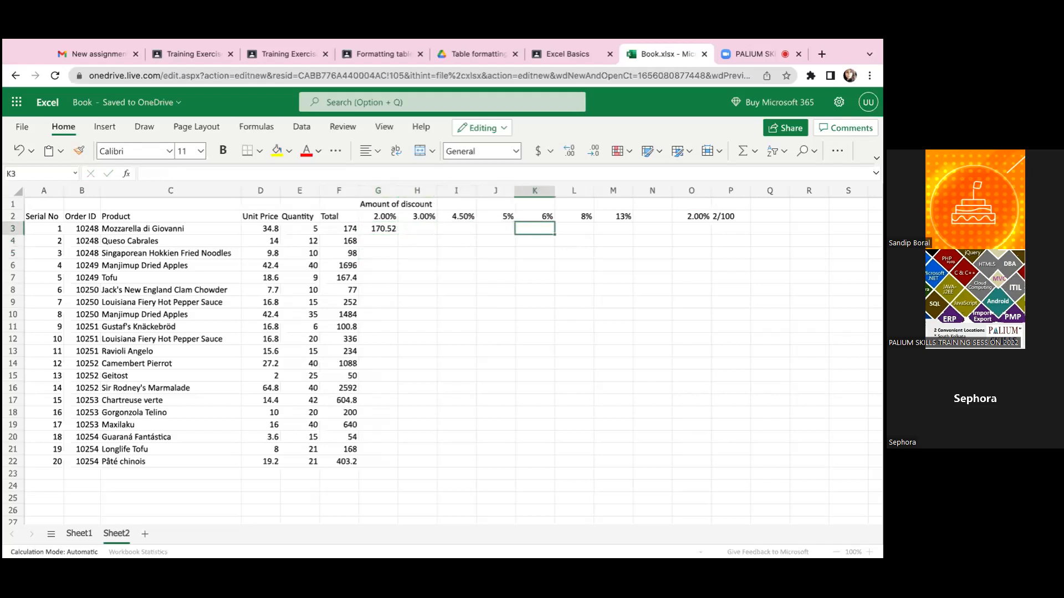
- Delete the leftover 2.00% and 2/100 notes from cells O2:P2
drag(686, 217, 731, 217)
key(Delete)
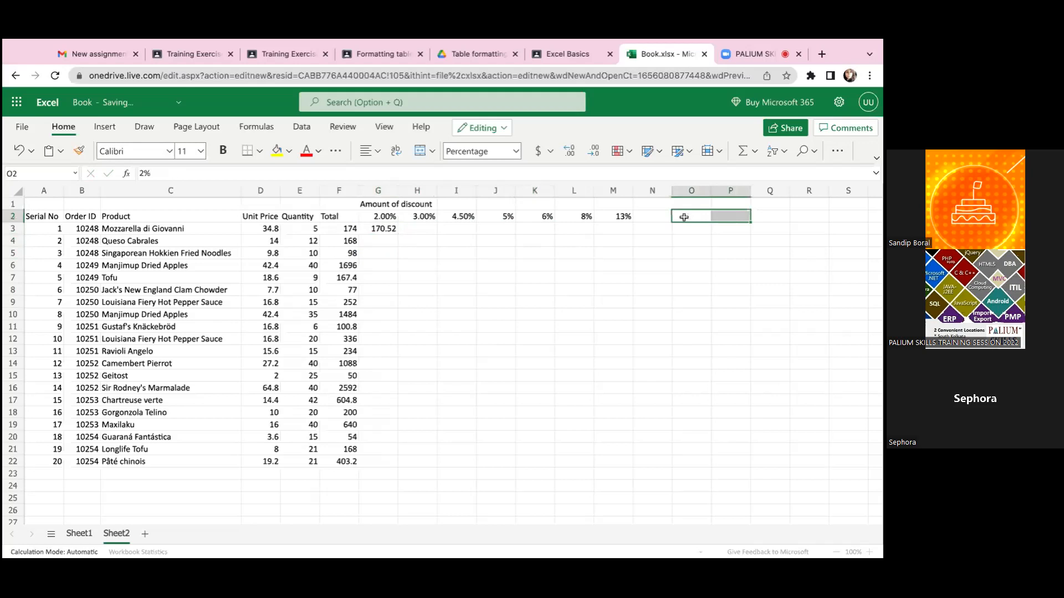
click(427, 254)
- Change G3's formula to the mixed-reference version =$F3-G$2*$F3
click(369, 232)
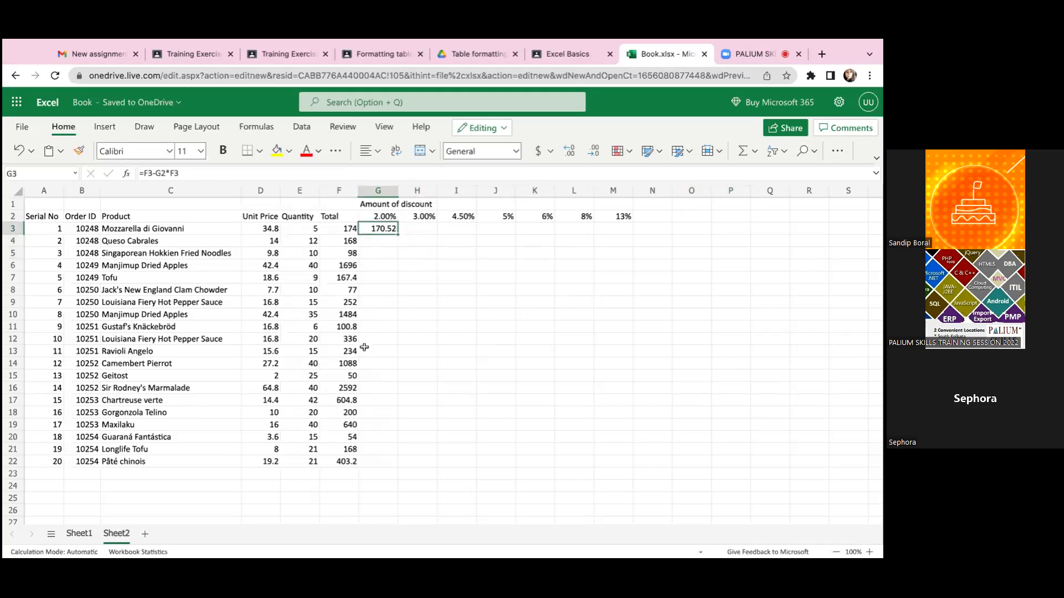
double_click(376, 225)
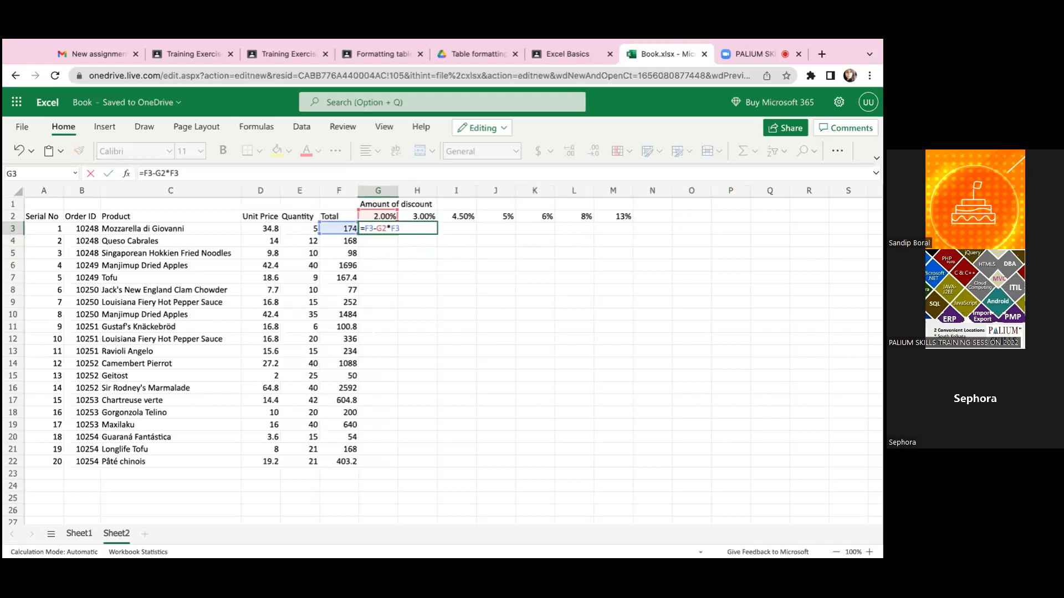
key(Left)
key(Left)
key(Left)
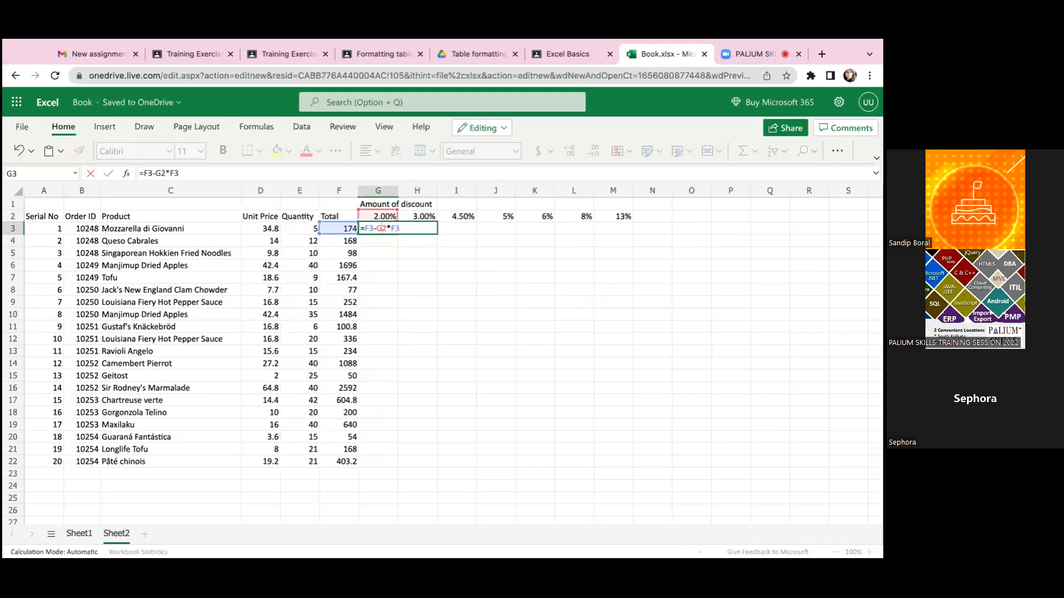
key(Right)
key(Right)
key(Right)
key(Left)
key(Left)
key(Left)
text($F3-G$)
key(Right)
key(Right)
key(Return)
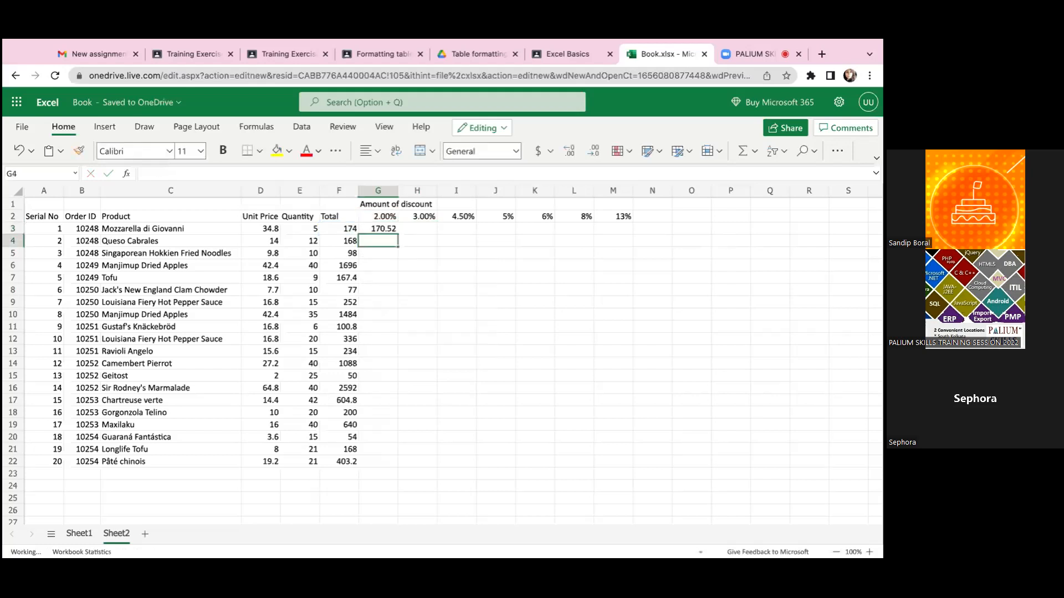
- Open G3's formula to review its mixed references
click(377, 227)
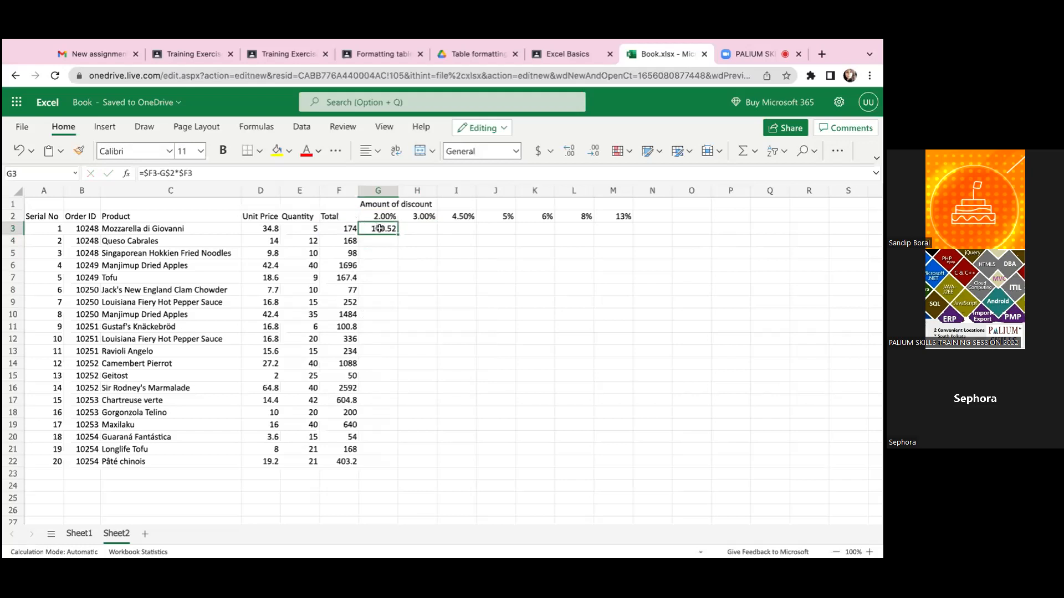
double_click(385, 233)
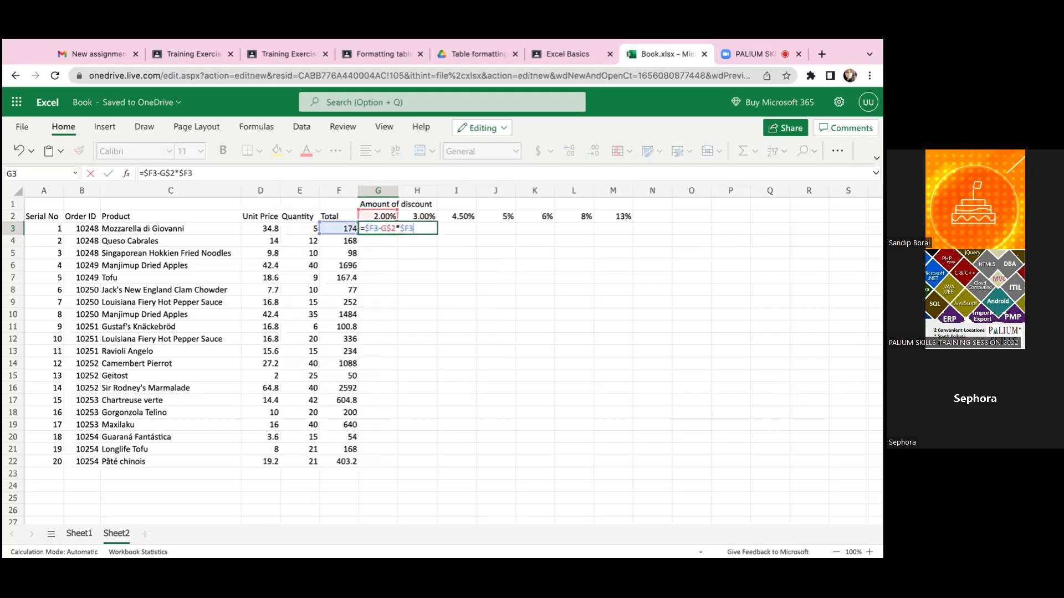